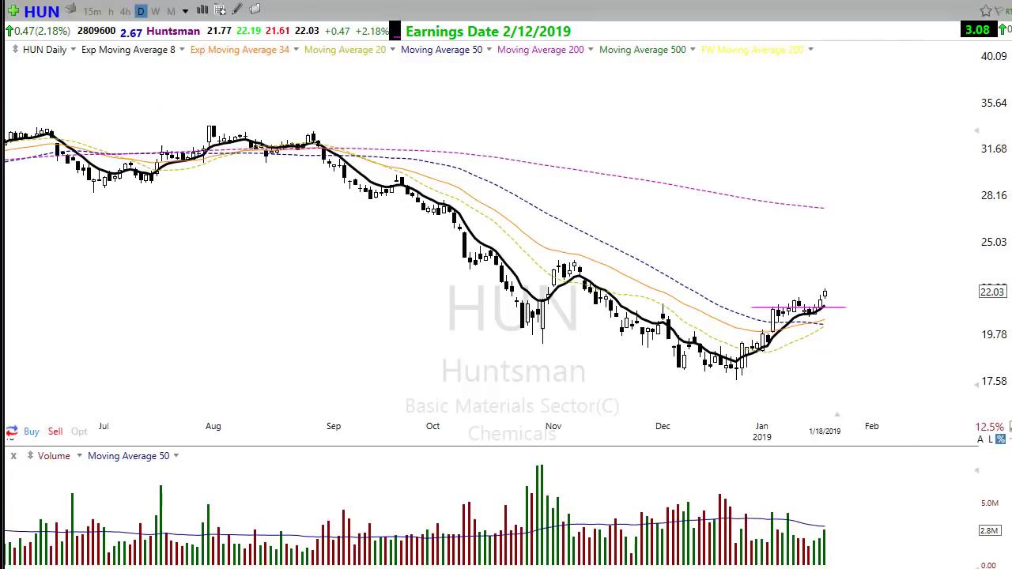
Zoom in on the HUN daily chart and switch to the layout with Volatility Stop and the 25-period volume average
scroll(565, 398, up, 2)
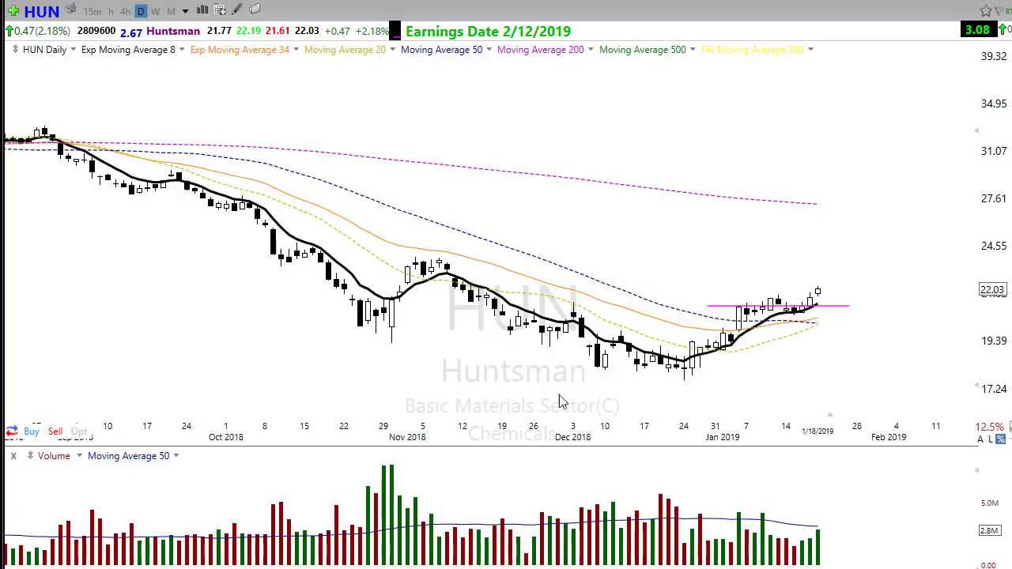
scroll(765, 388, up, 1)
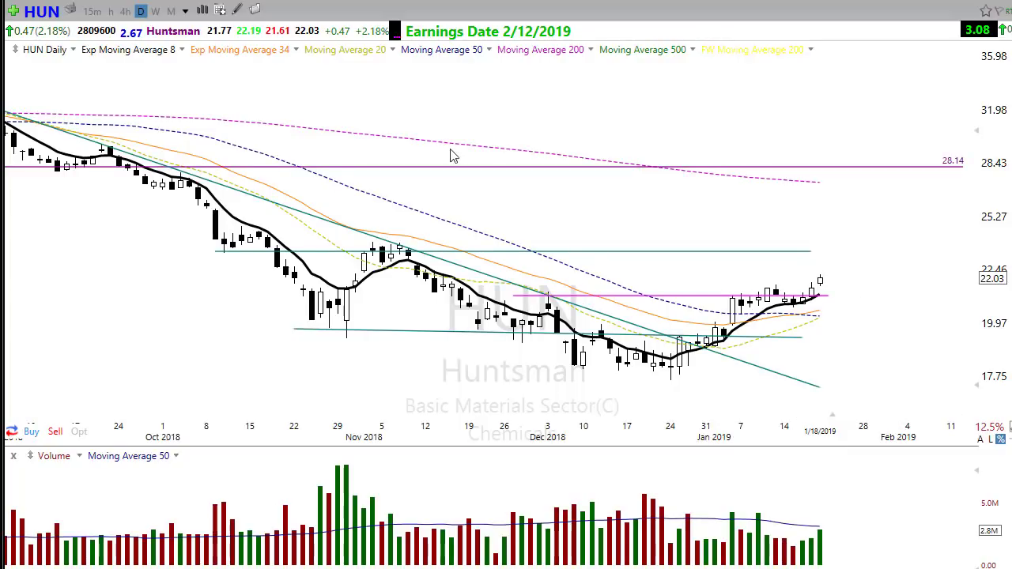
click(172, 3)
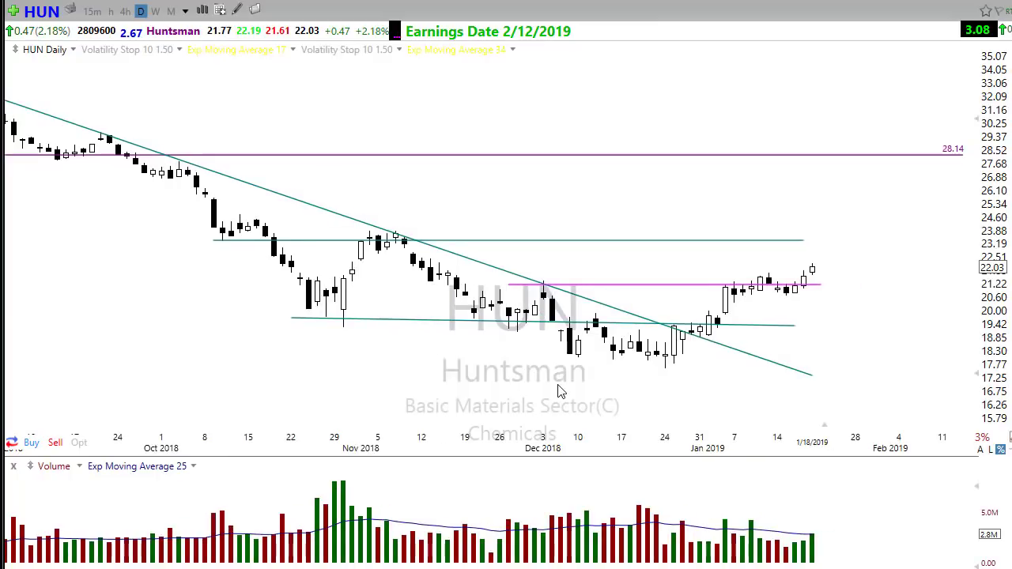
Trace the descending trendline from the late-August high with a red arrow, circle the highs touching it in green, and clear the markings
scroll(559, 391, down, 2)
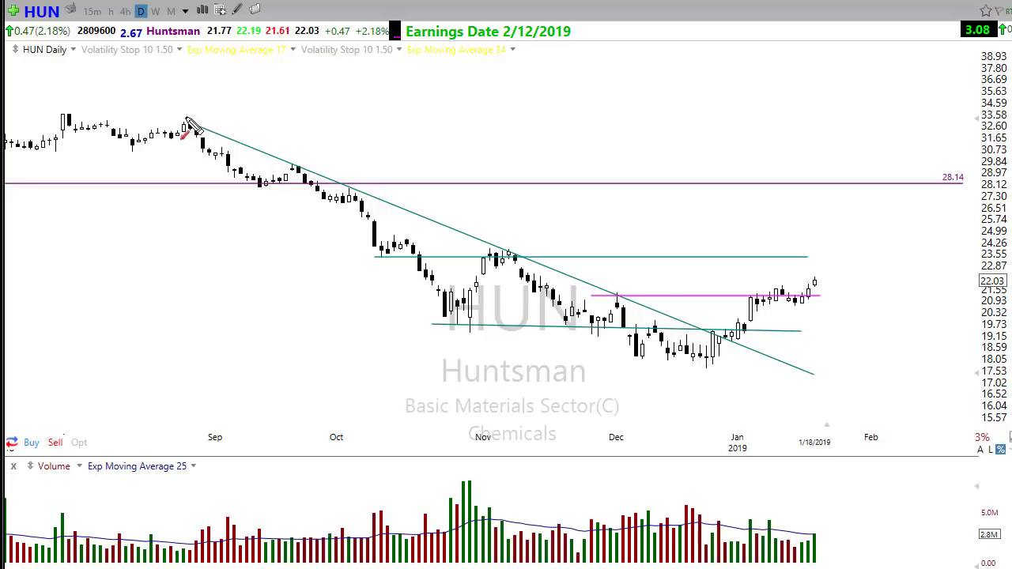
drag(184, 125, 824, 383)
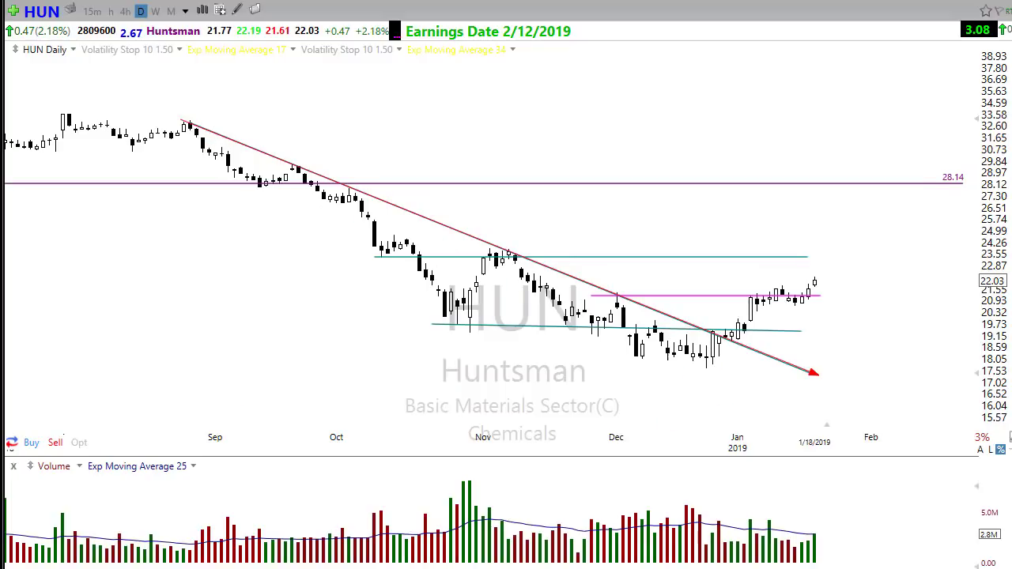
drag(293, 165, 340, 195)
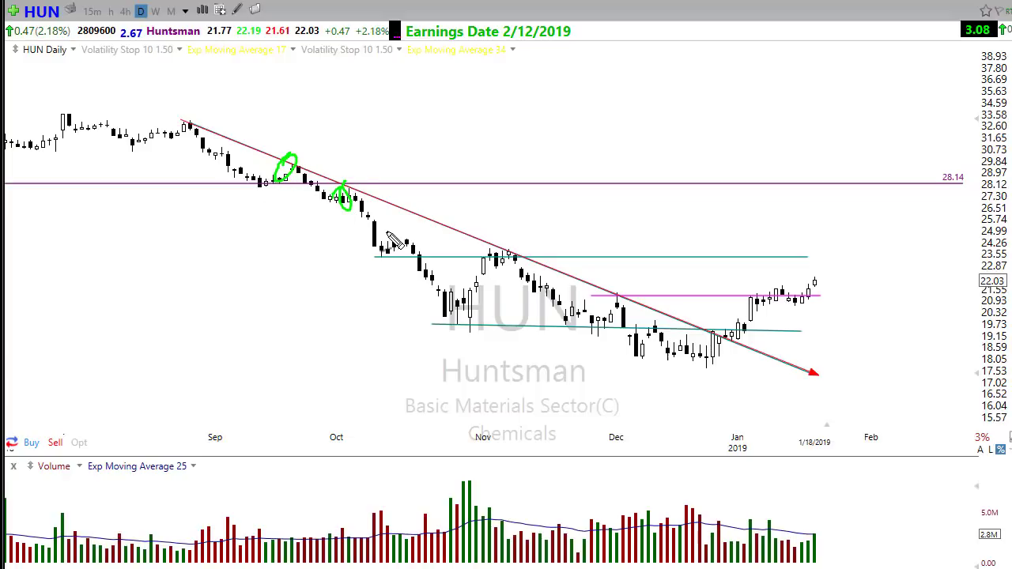
drag(506, 247, 513, 251)
drag(600, 304, 626, 314)
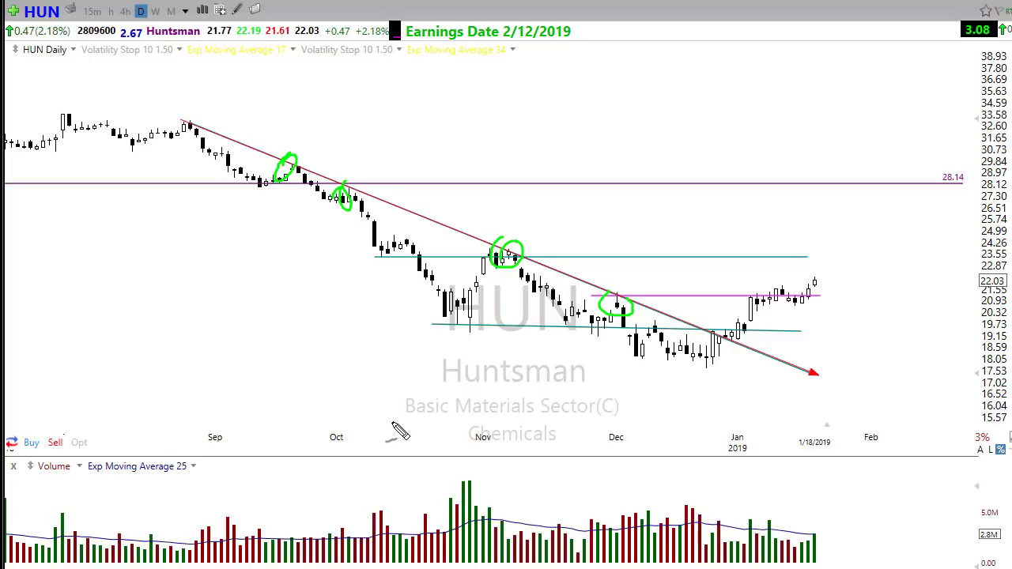
key(Escape)
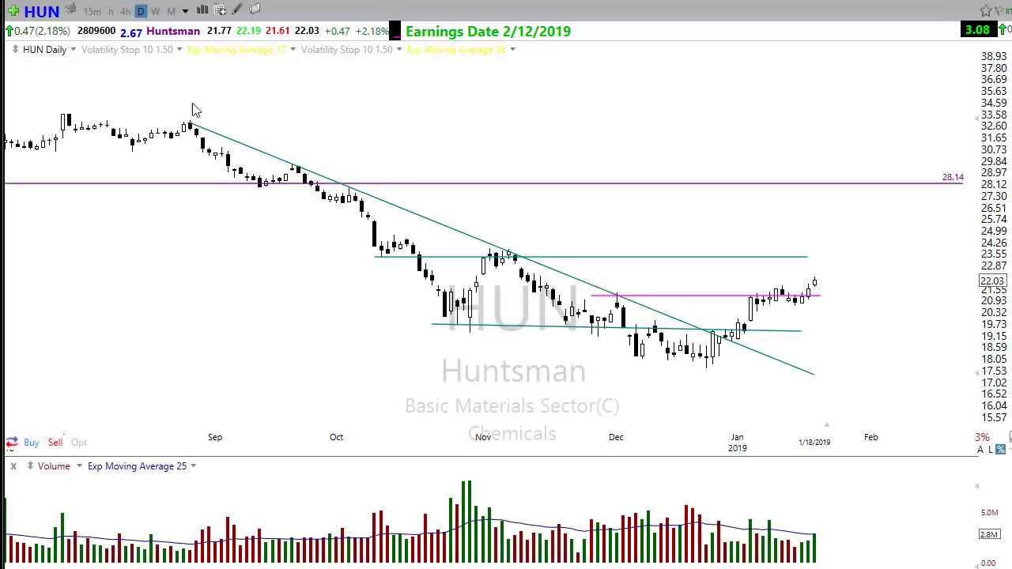
Trace the descending trendline in red again, mark the September swings, and point arrows at the reversals beneath the line through December
drag(180, 123, 827, 389)
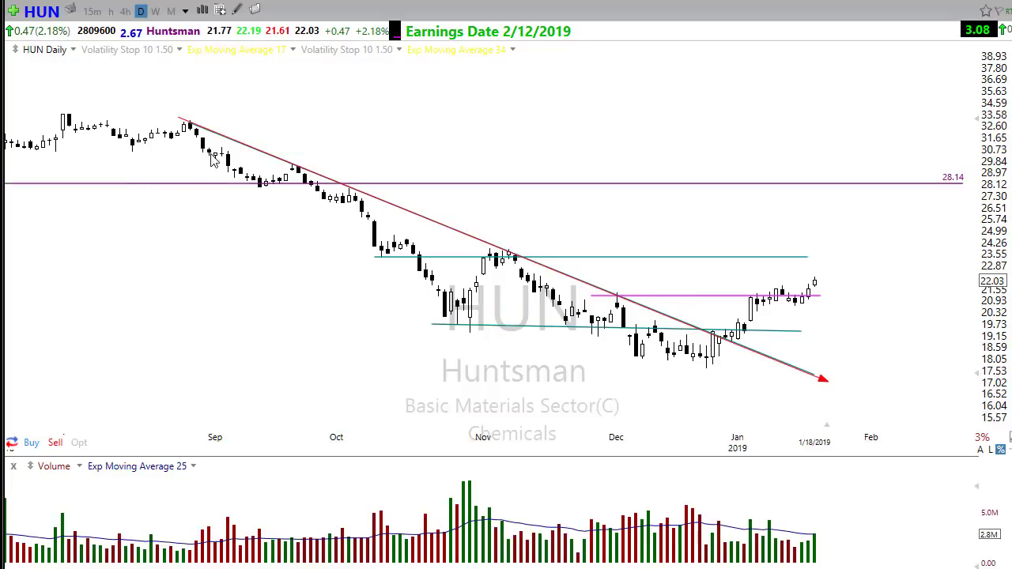
mouse_move(190, 125)
mouse_down()
mouse_move(232, 176)
mouse_move(261, 192)
mouse_move(298, 171)
mouse_up()
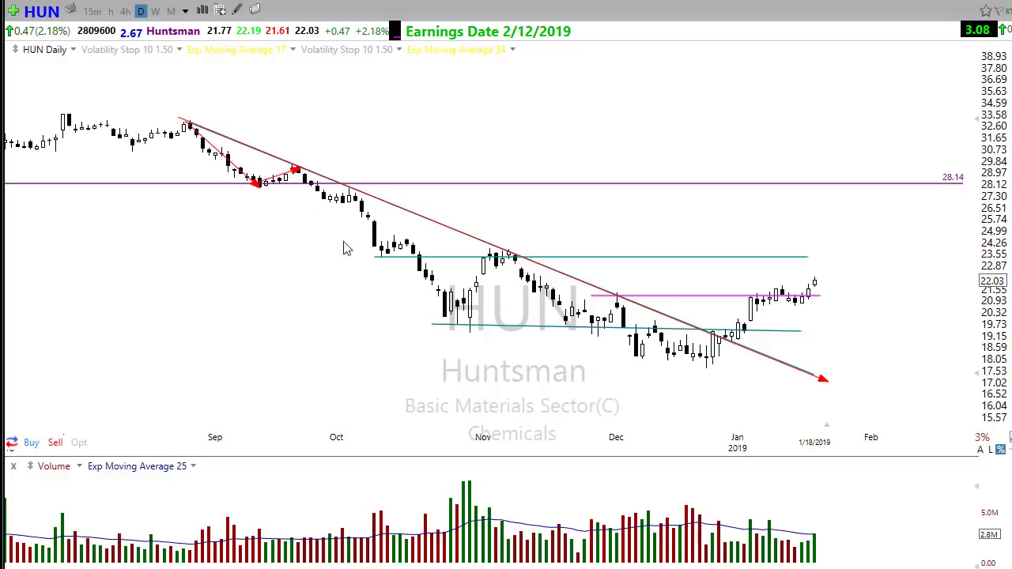
drag(330, 126, 309, 170)
drag(304, 179, 348, 204)
drag(390, 150, 366, 196)
drag(551, 215, 524, 261)
drag(653, 262, 623, 306)
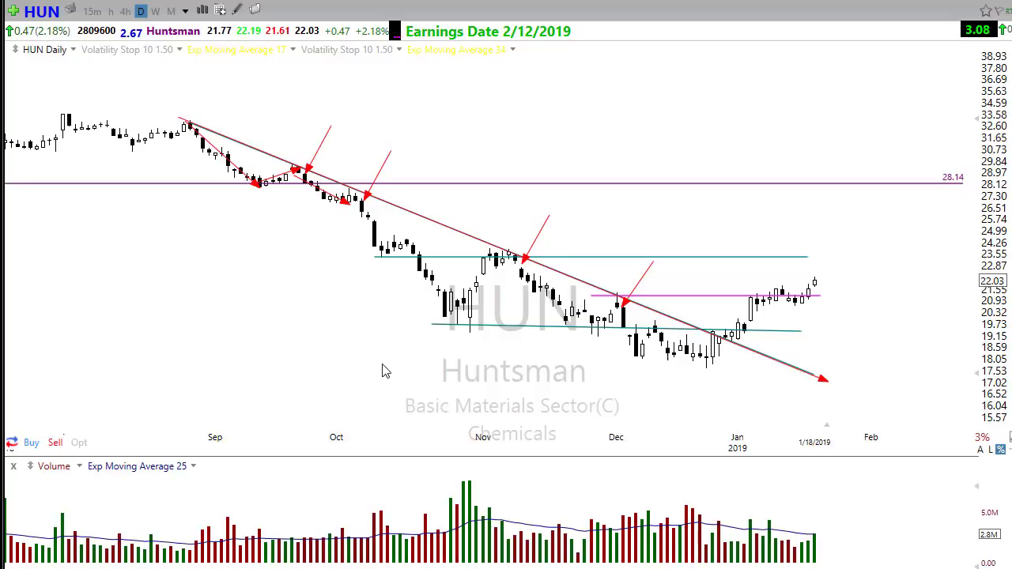
Overlay the downtrend line with a red arrow, trace the late-December breakout, pullback and January rally, and clear the markings
scroll(383, 350, up, 1)
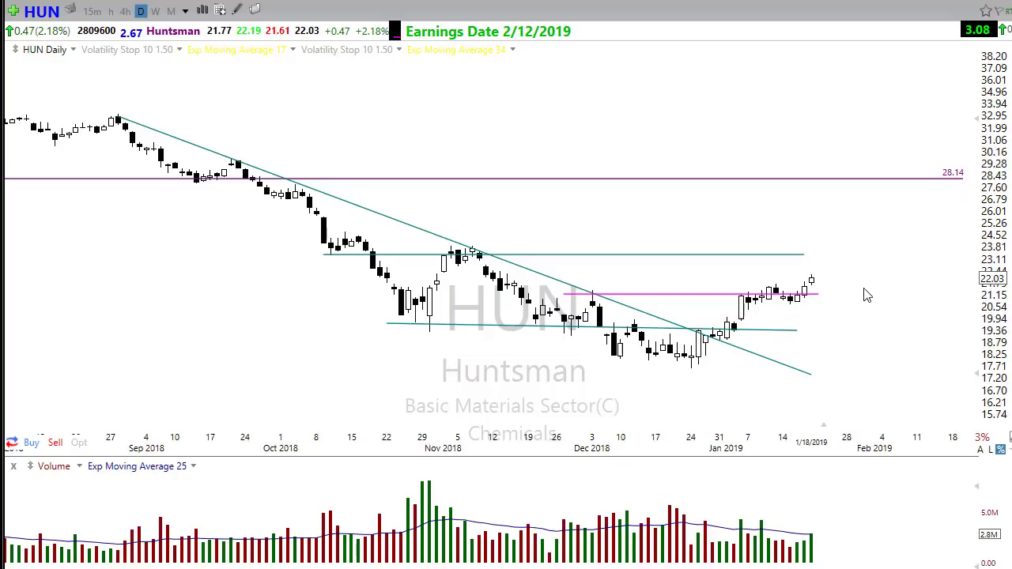
mouse_move(113, 117)
mouse_down()
mouse_move(334, 181)
mouse_move(827, 382)
mouse_up()
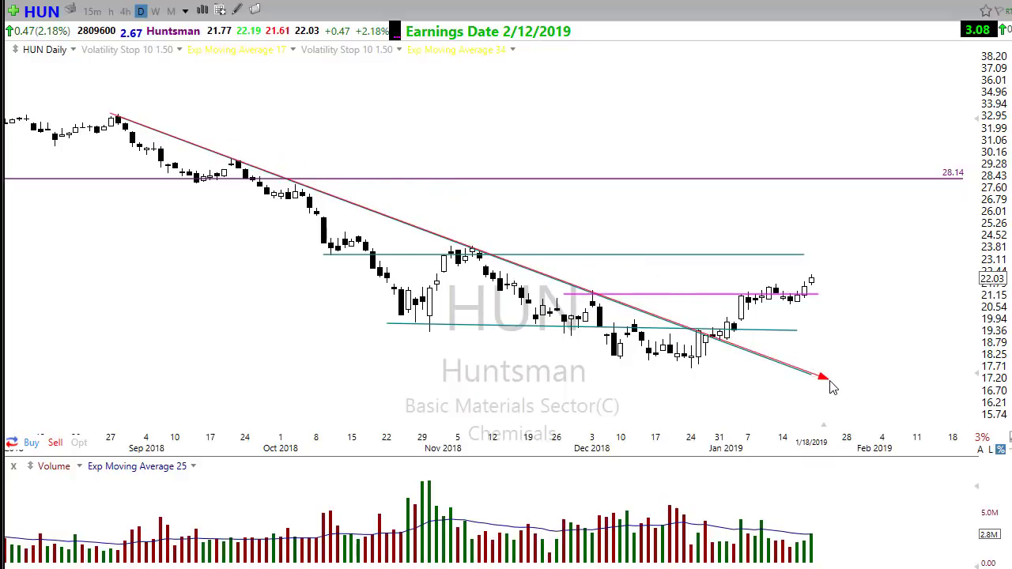
mouse_move(693, 367)
mouse_down()
mouse_move(706, 342)
mouse_move(731, 343)
mouse_move(771, 292)
mouse_up()
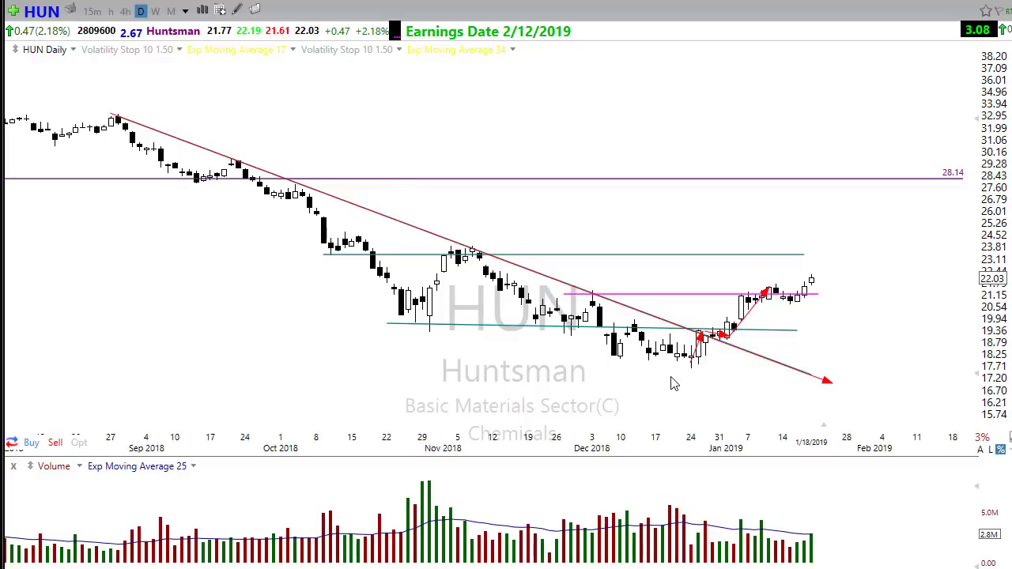
key(Escape)
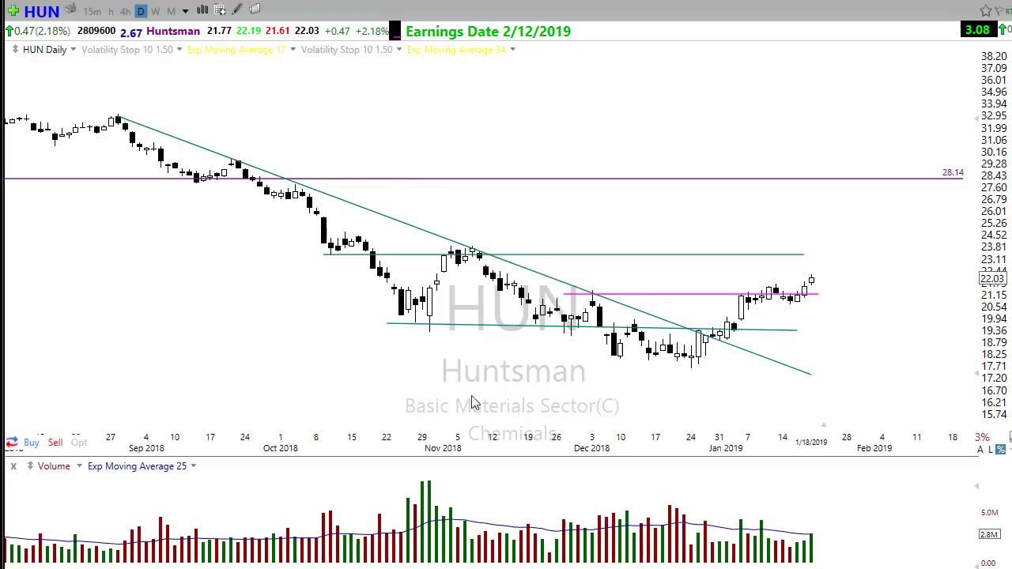
Switch to the moving-average layout, circle the averages beneath the January candles in green, and clear the circle
click(77, 5)
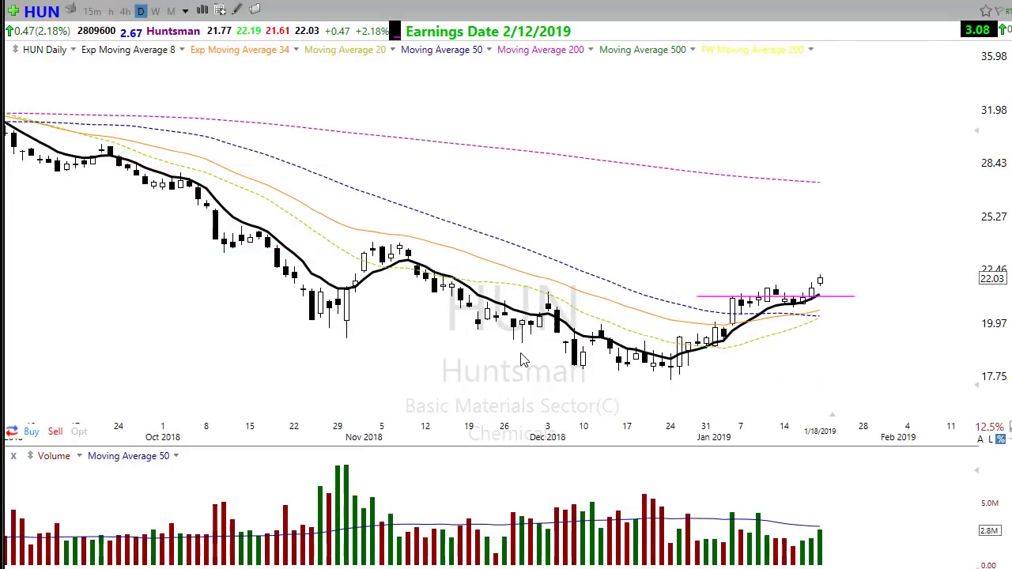
scroll(513, 364, down, 3)
scroll(510, 352, up, 3)
mouse_move(700, 324)
mouse_down()
mouse_move(817, 338)
mouse_move(808, 311)
mouse_move(719, 332)
mouse_move(841, 321)
mouse_up()
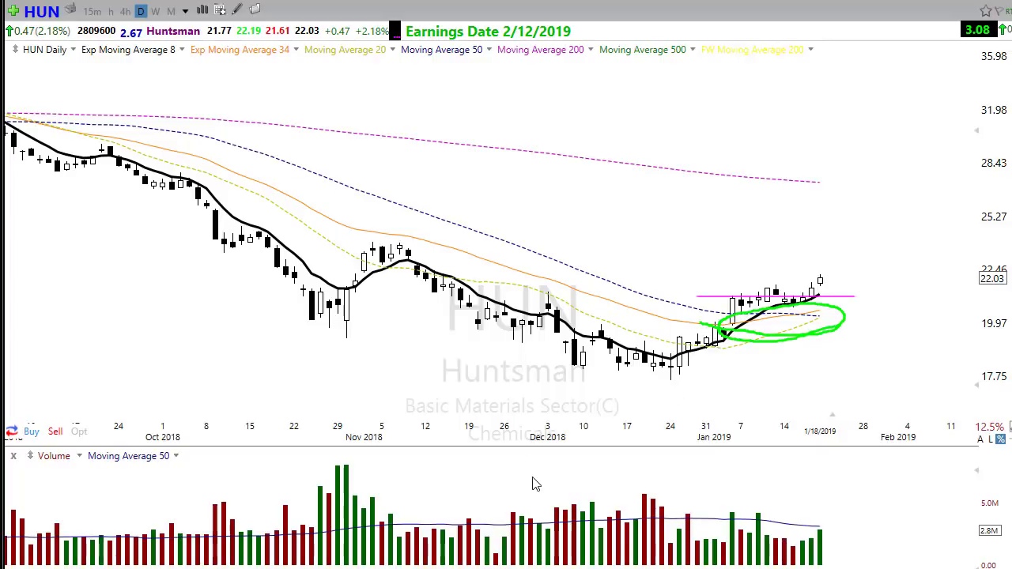
key(Escape)
View the moving averages over a longer period, and return to the layout with the drawn trendlines for closer review
scroll(305, 334, down, 2)
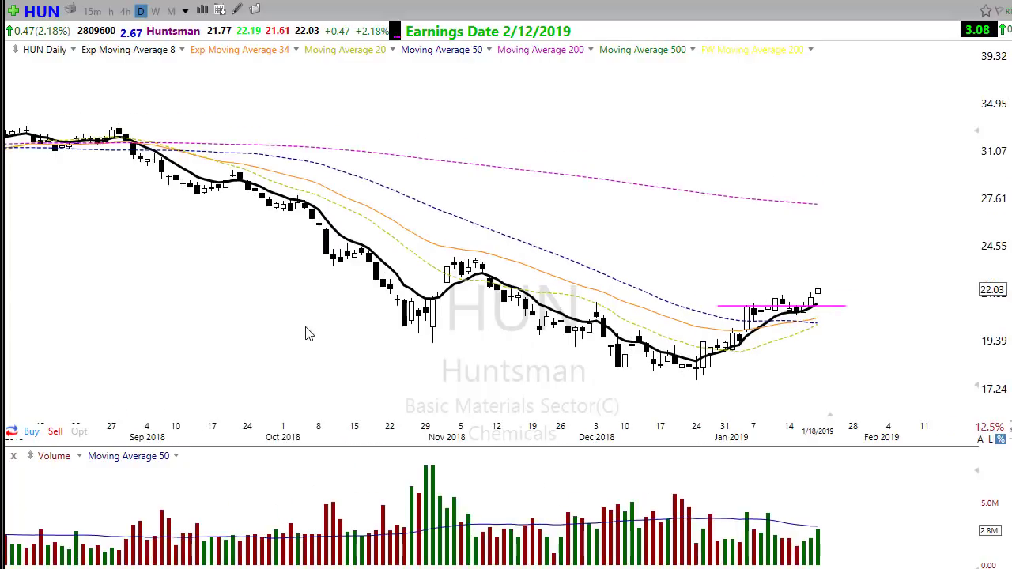
click(799, 306)
click(265, 253)
scroll(256, 321, up, 1)
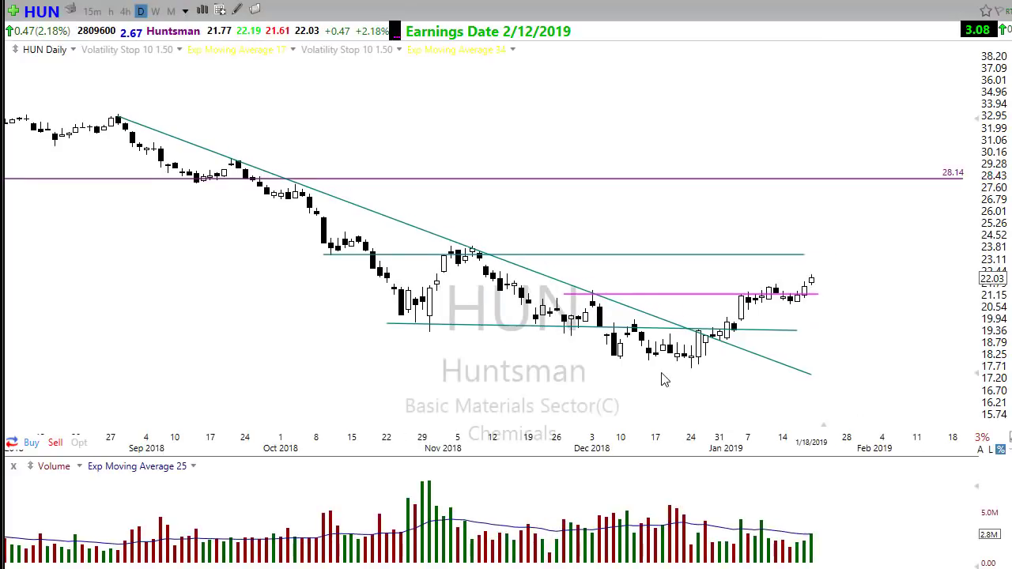
scroll(580, 379, down, 1)
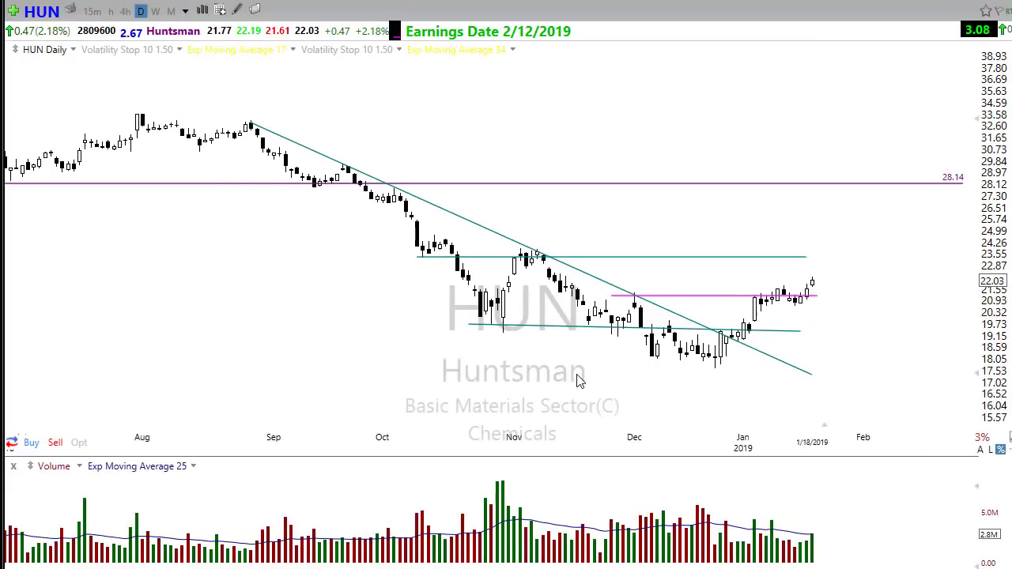
scroll(566, 380, up, 1)
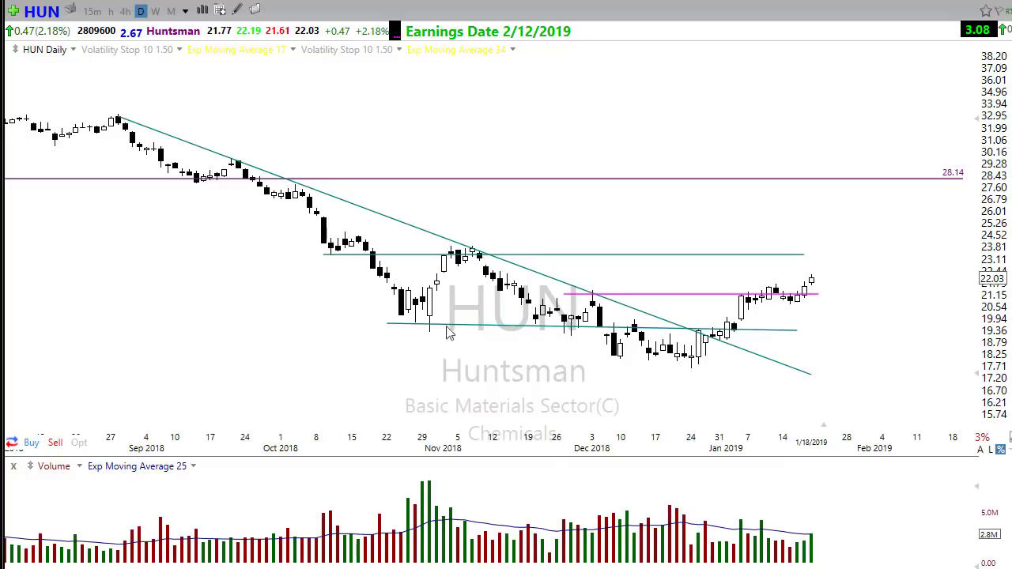
Draw a red arrow along the descending trendline, mark the late-December breakout and early-January pullback with arrows, and clear them
drag(103, 115, 864, 399)
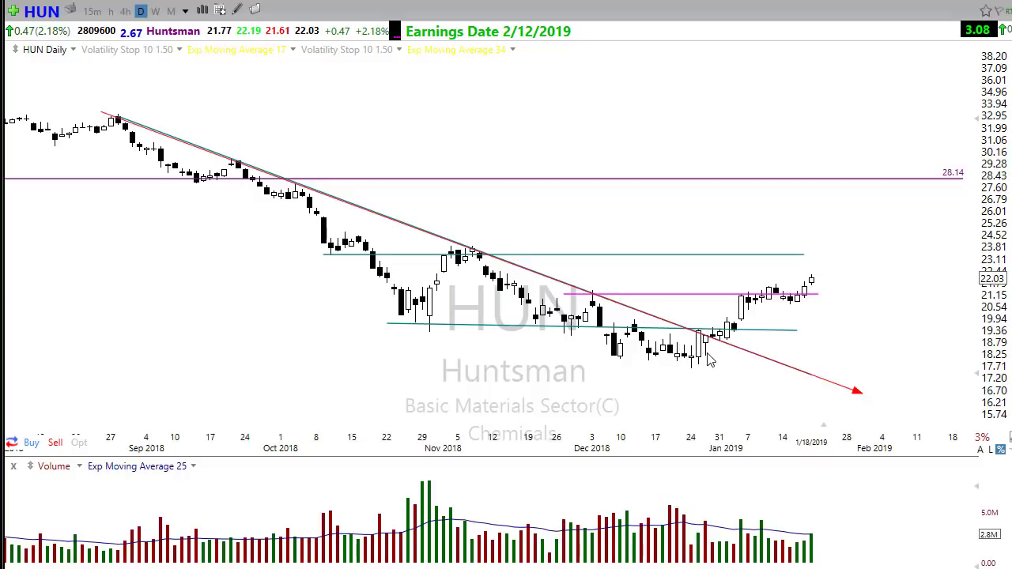
mouse_move(695, 368)
mouse_down()
mouse_move(709, 340)
mouse_move(697, 332)
mouse_move(756, 335)
mouse_up()
drag(775, 404, 734, 347)
key(Escape)
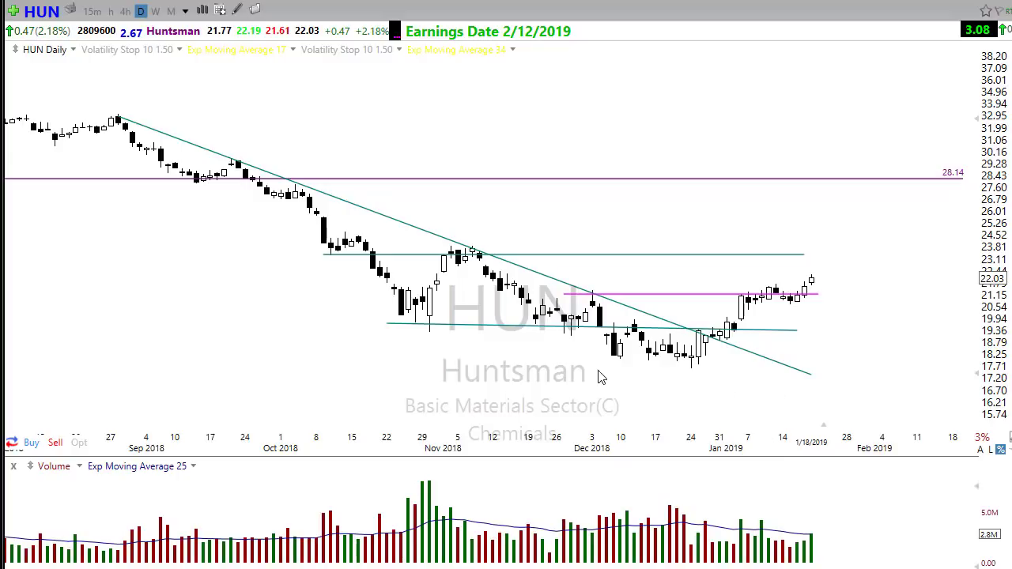
Mark the late-December thrust and sideways pause with red arrows, trace the lower horizontal line, and clear the markings
scroll(529, 387, up, 1)
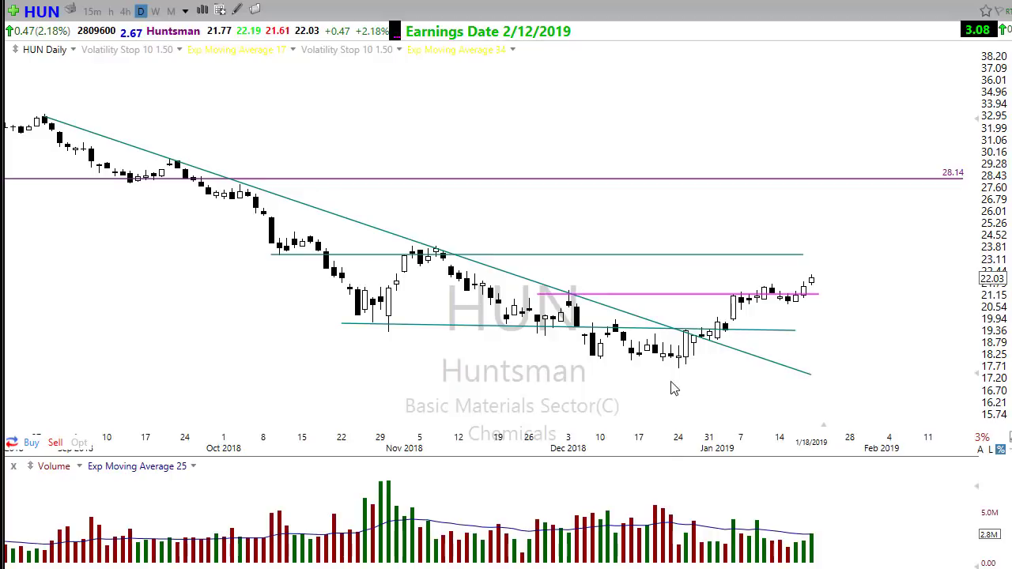
drag(678, 338, 742, 342)
drag(795, 427, 724, 344)
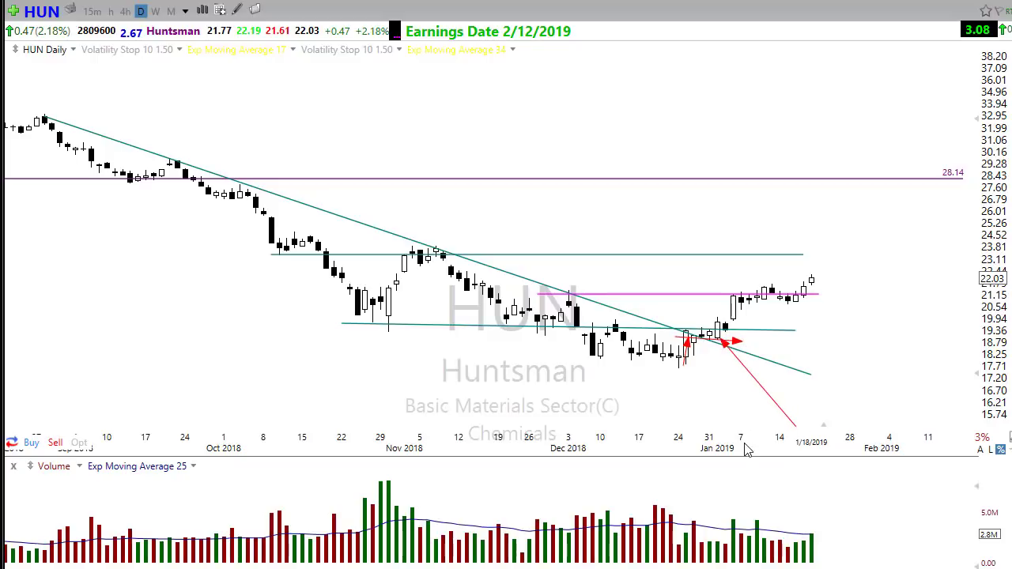
mouse_move(332, 325)
mouse_down()
mouse_move(808, 343)
mouse_move(873, 330)
mouse_up()
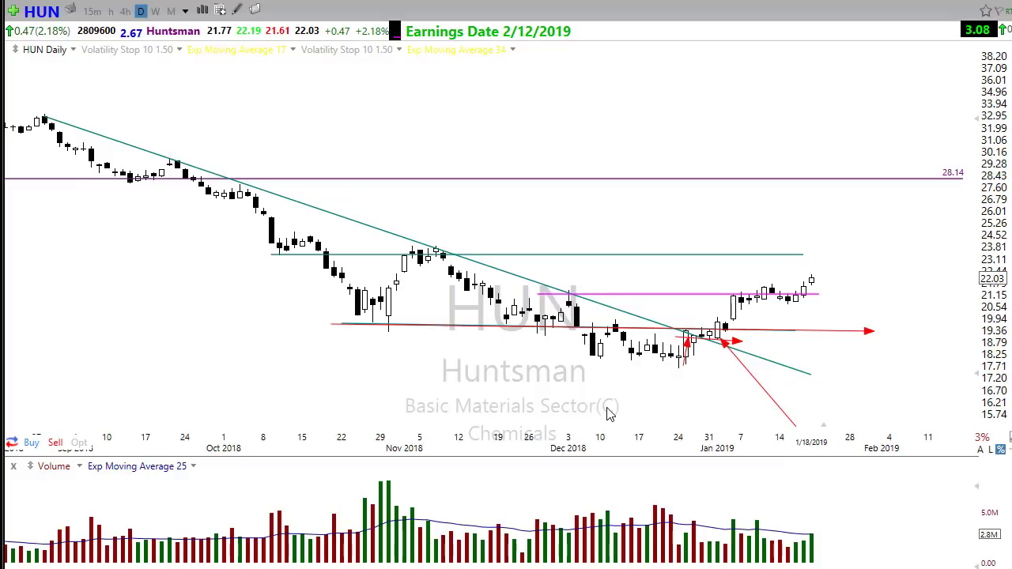
key(Escape)
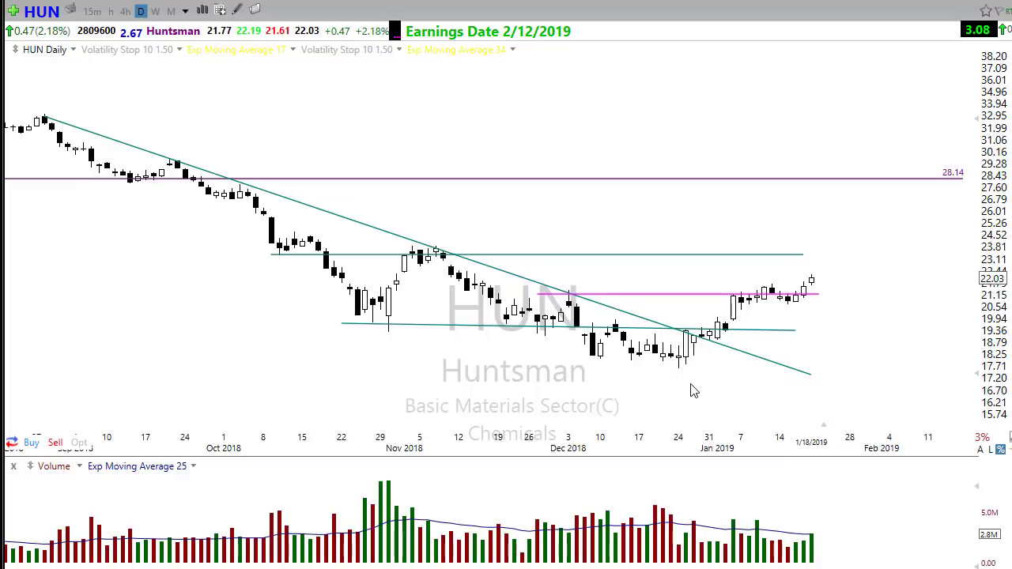
Point red arrows at the early-January, mid-January and latest candles, trace the lower horizontal line, and clear the markings
scroll(728, 426, up, 1)
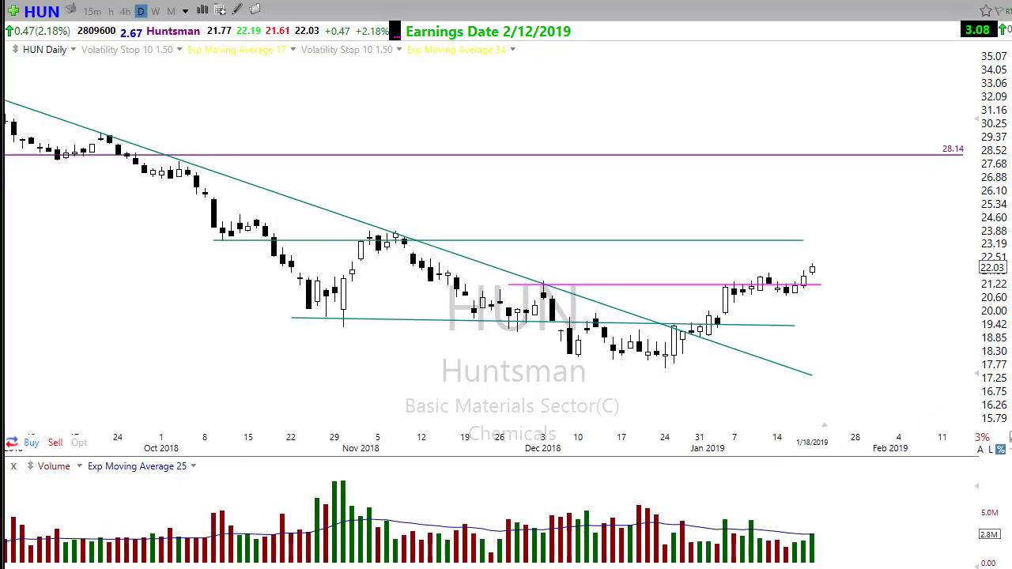
drag(728, 378, 709, 345)
drag(780, 316, 764, 294)
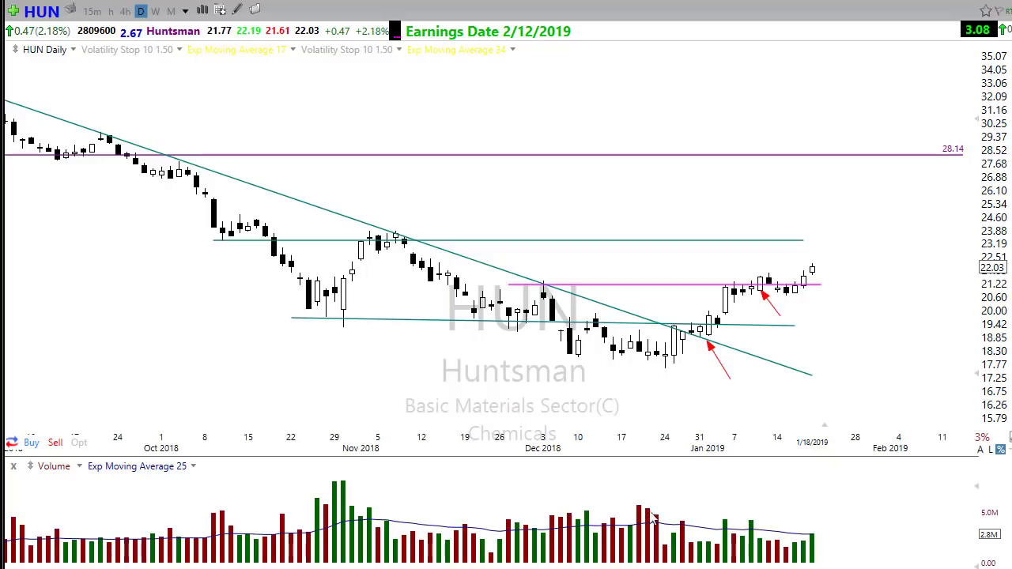
drag(294, 319, 794, 327)
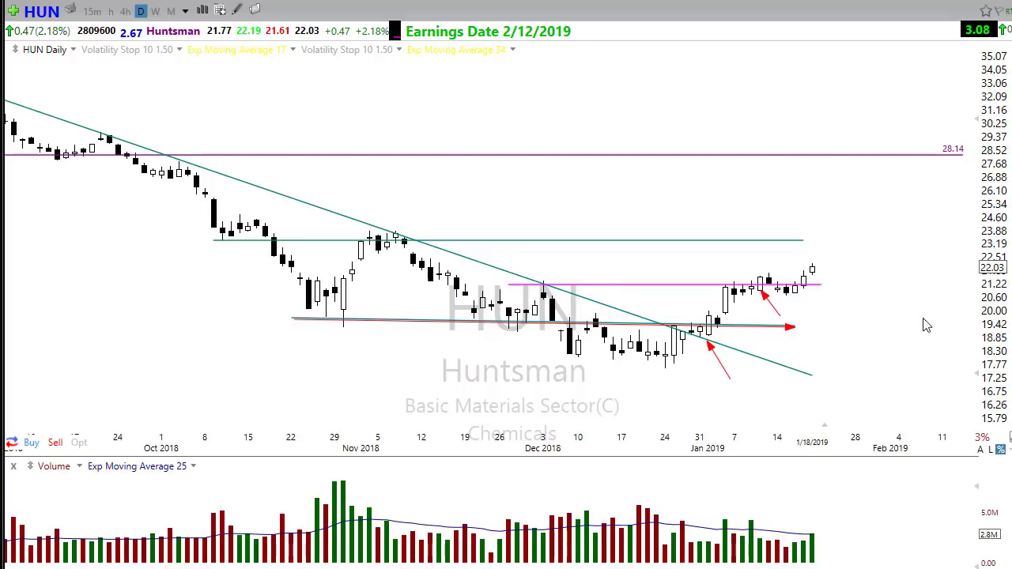
drag(878, 258, 833, 282)
key(Escape)
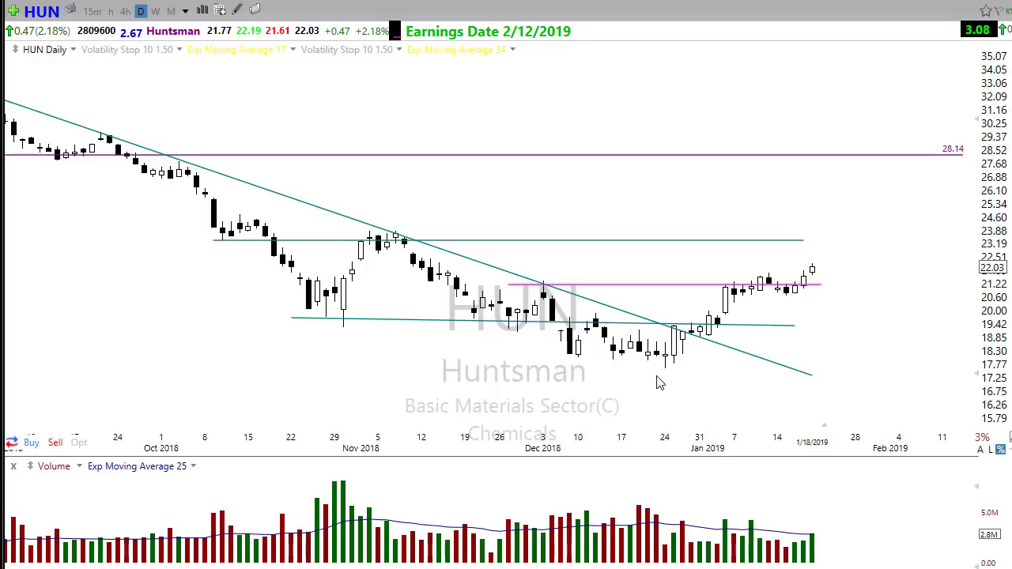
Draw a rising arrow from the late-December low, mark the September bounce reversal and the early-January breakout pause, and clear the markings
mouse_move(658, 374)
mouse_down()
mouse_move(827, 301)
mouse_move(847, 269)
mouse_up()
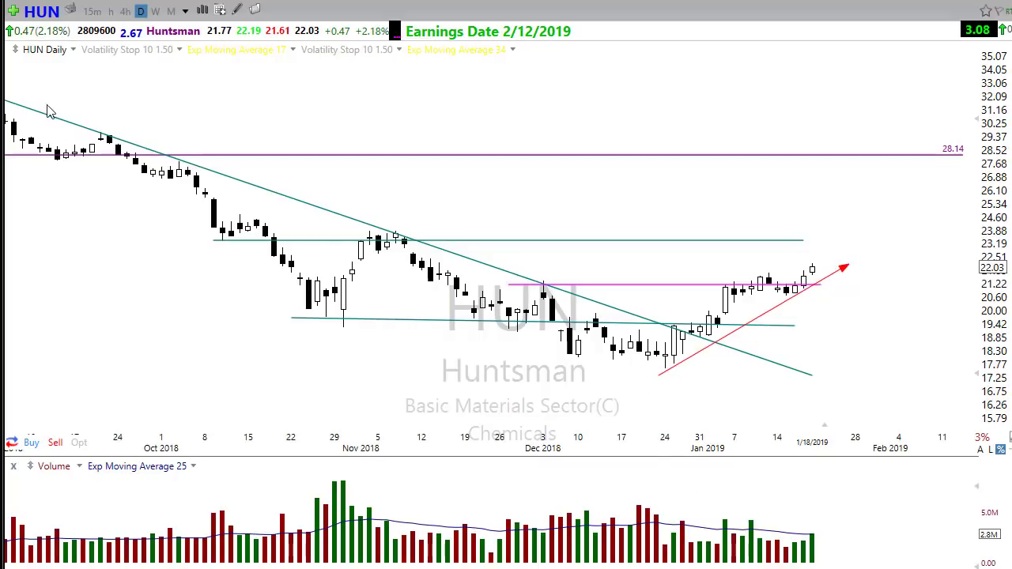
mouse_move(54, 157)
mouse_down()
mouse_move(120, 140)
mouse_move(157, 185)
mouse_up()
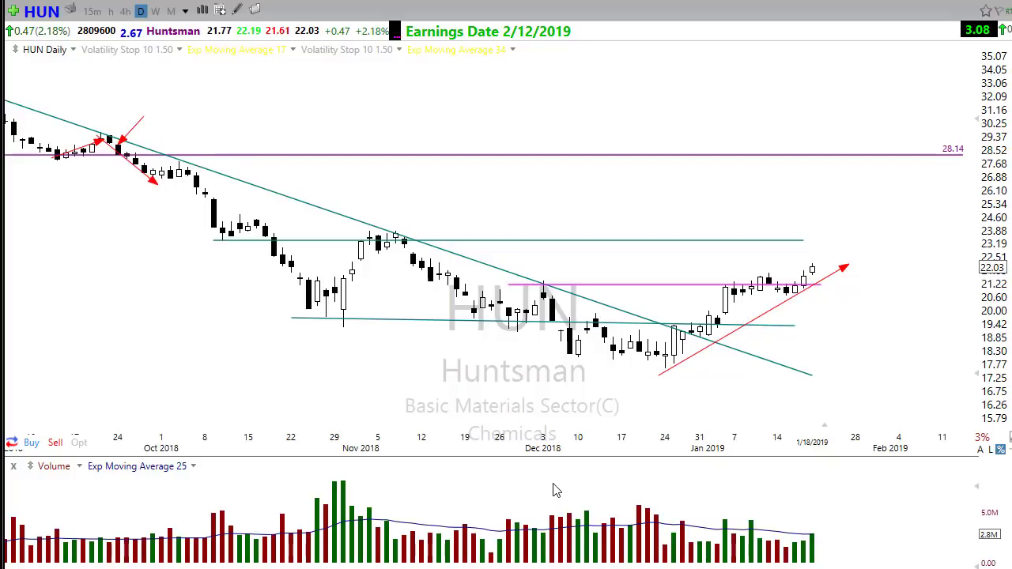
mouse_move(666, 382)
mouse_down()
mouse_move(670, 329)
mouse_move(715, 334)
mouse_up()
drag(764, 380, 720, 334)
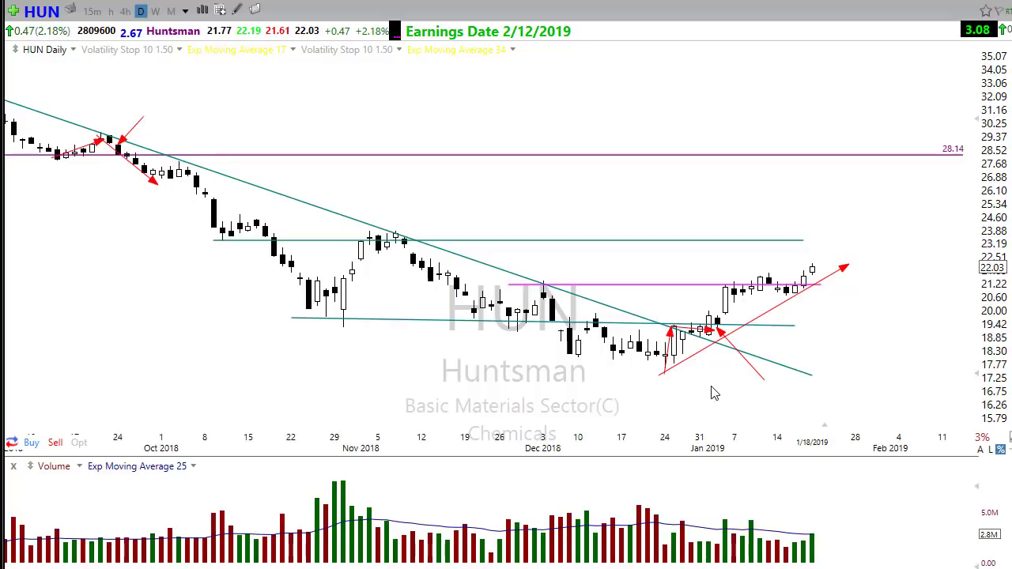
key(Escape)
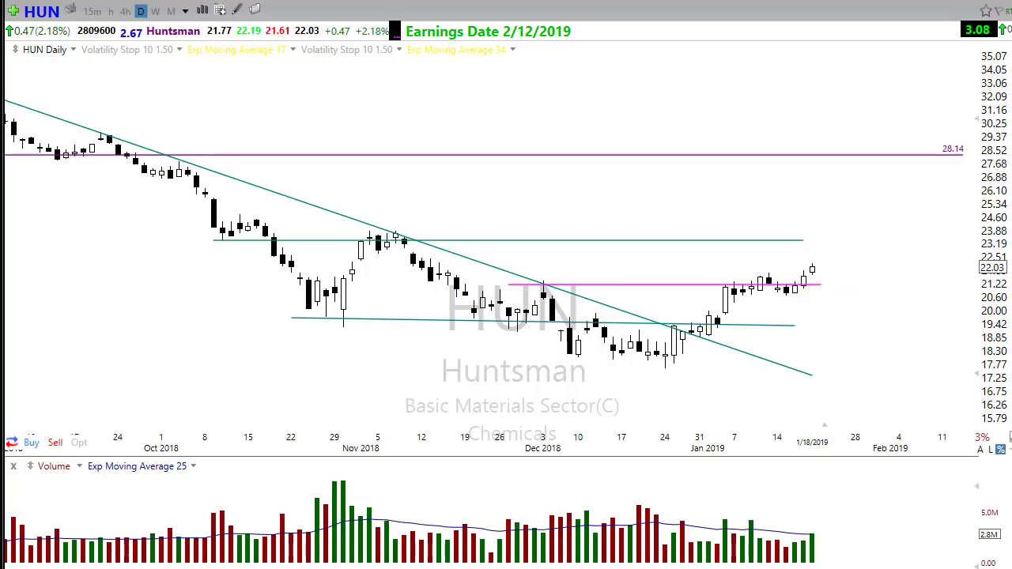
Draw a rising trendline from the late-December low beneath the mid-January lows, extending it to about early February
mouse_move(666, 373)
mouse_down()
mouse_move(893, 256)
mouse_move(884, 259)
mouse_up()
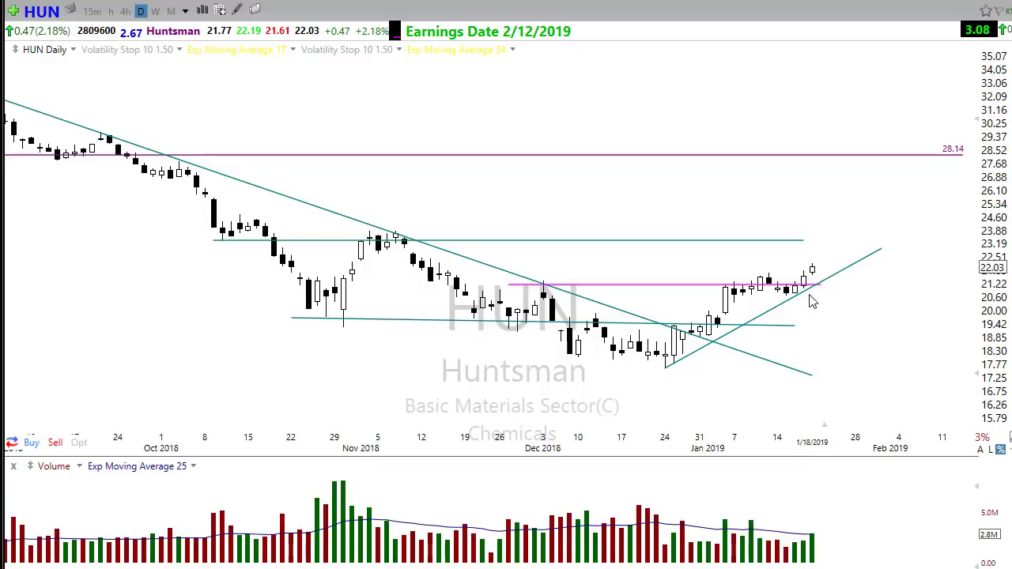
drag(712, 295, 802, 292)
key(Delete)
drag(706, 343, 837, 231)
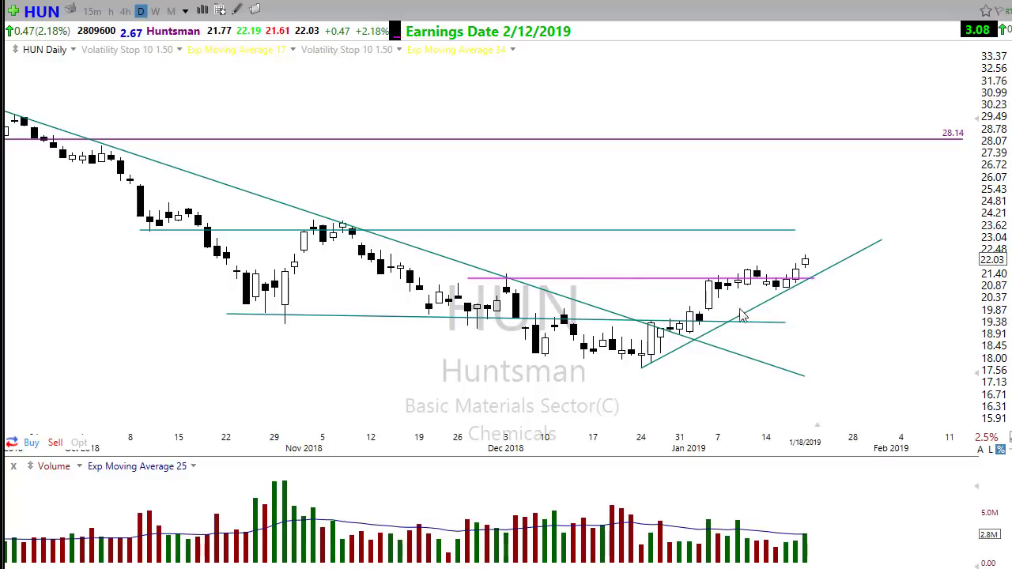
Point red arrows at the mid-January pause and the pullback to the rising trendline, and clear the markings
drag(786, 380, 752, 294)
drag(782, 290, 793, 300)
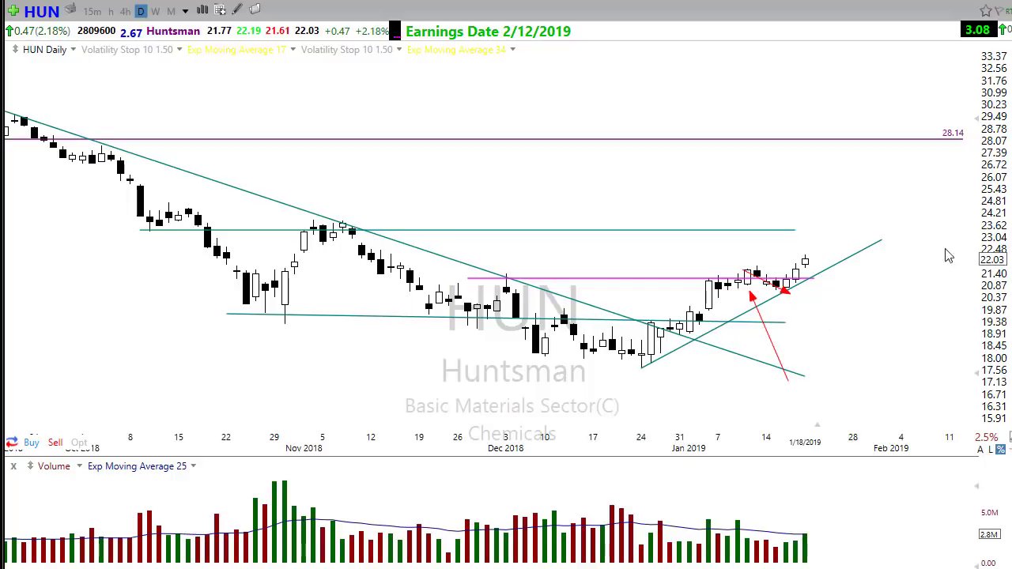
key(Escape)
Draw horizontal red arrows forward from the early-January and mid-January candle lows, and clear the markings
scroll(587, 425, up, 2)
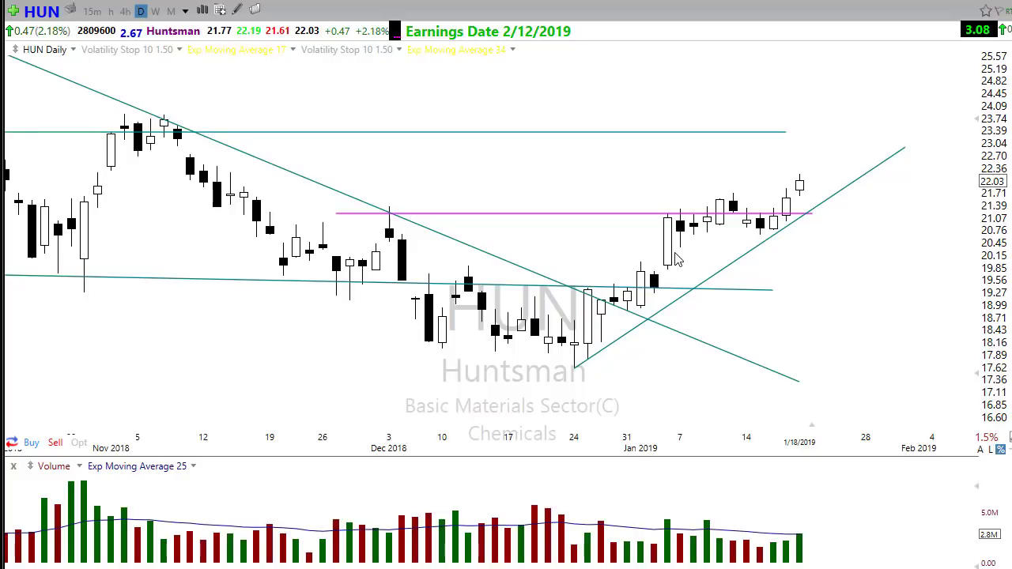
mouse_move(675, 250)
mouse_down()
mouse_move(789, 258)
mouse_move(833, 248)
mouse_up()
drag(713, 227, 808, 231)
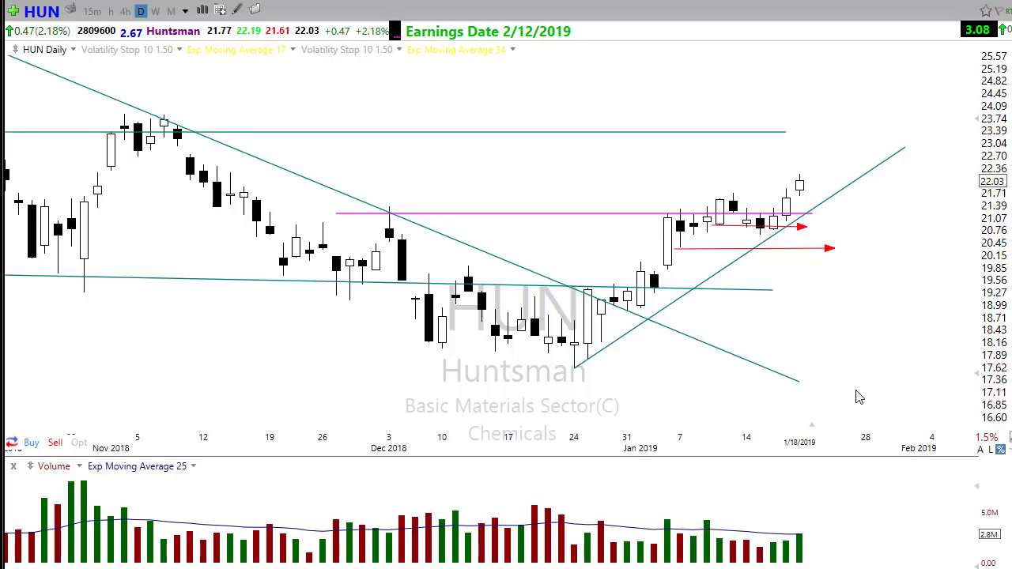
key(Escape)
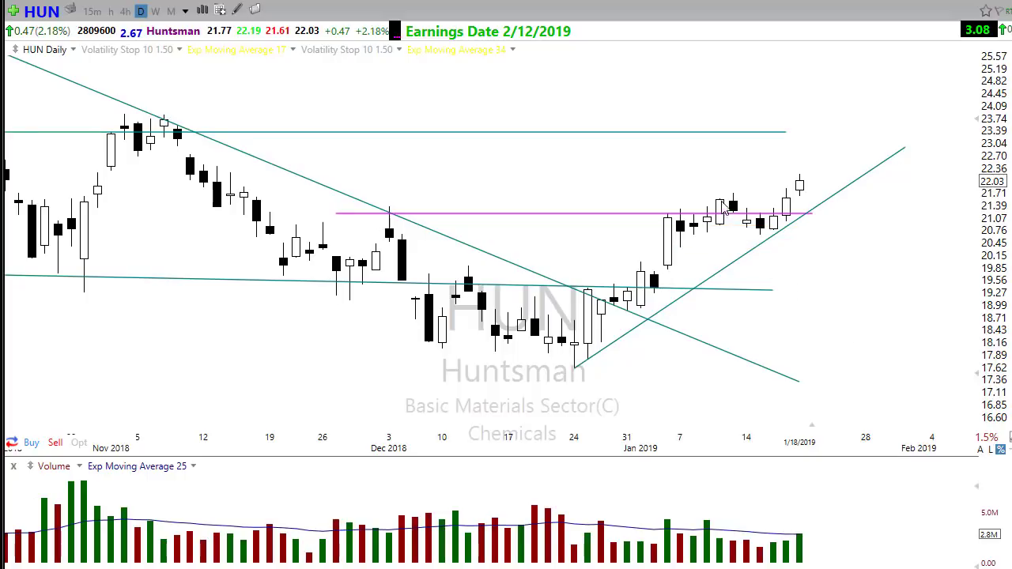
Mark the mid-January pullback, its support level and the rebound off the rising trendline with red arrows, and clear them
drag(701, 199, 771, 230)
drag(679, 247, 844, 246)
mouse_move(838, 308)
mouse_down()
mouse_move(778, 233)
mouse_move(859, 151)
mouse_up()
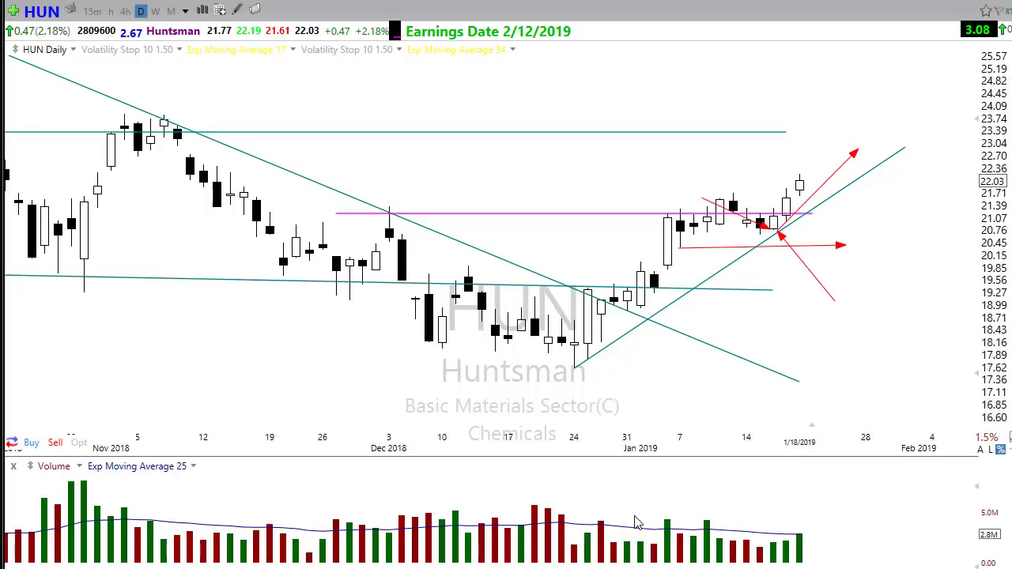
key(Escape)
Trace the upper horizontal line in red, sketch a stepped advance from the latest candles toward it, and clear the markings
scroll(522, 371, down, 2)
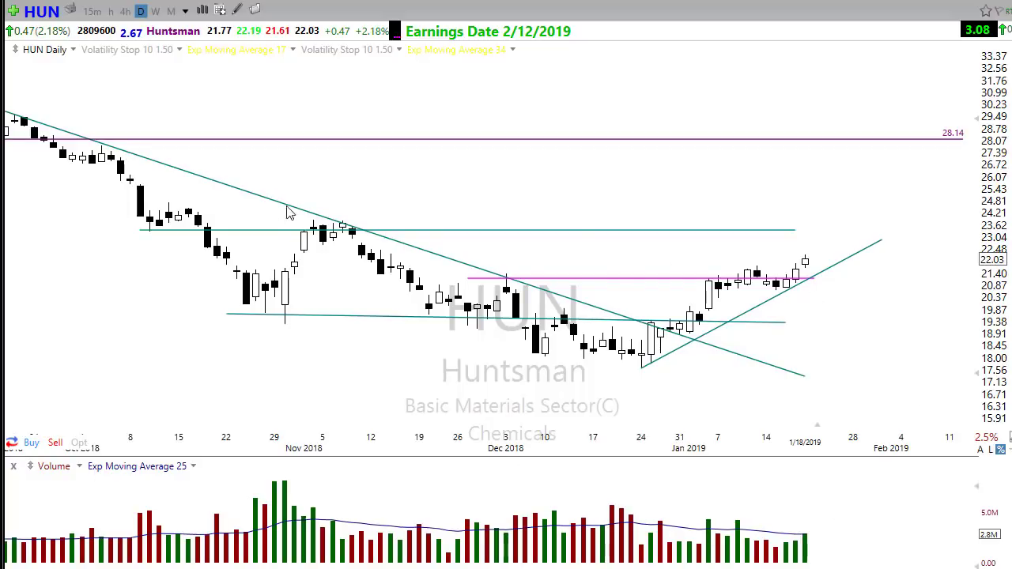
mouse_move(147, 230)
mouse_down()
mouse_move(829, 219)
mouse_move(968, 236)
mouse_move(910, 237)
mouse_up()
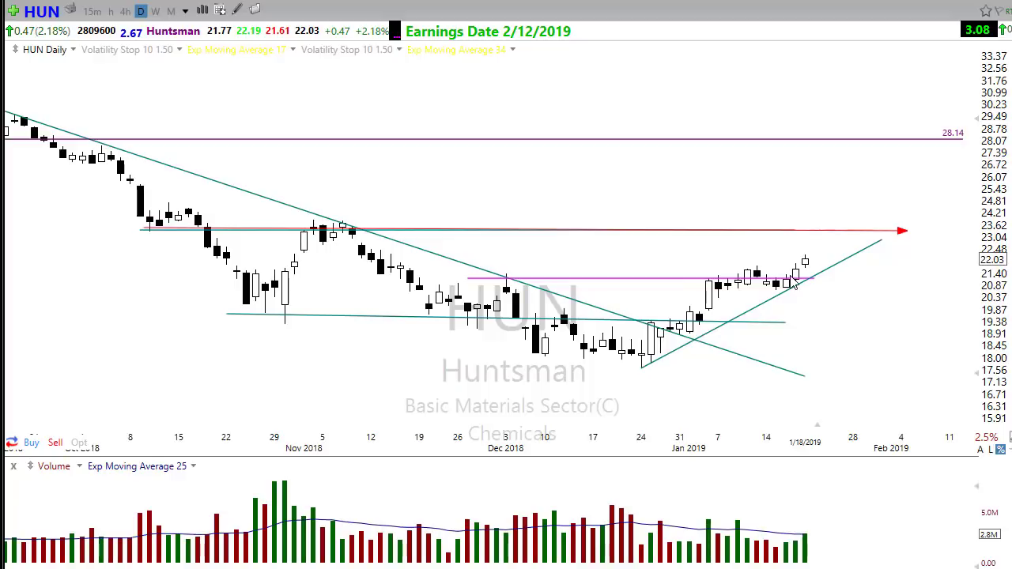
mouse_move(791, 283)
mouse_down()
mouse_move(800, 259)
mouse_move(844, 265)
mouse_move(809, 243)
mouse_move(860, 264)
mouse_move(880, 224)
mouse_up()
key(ctrl+z)
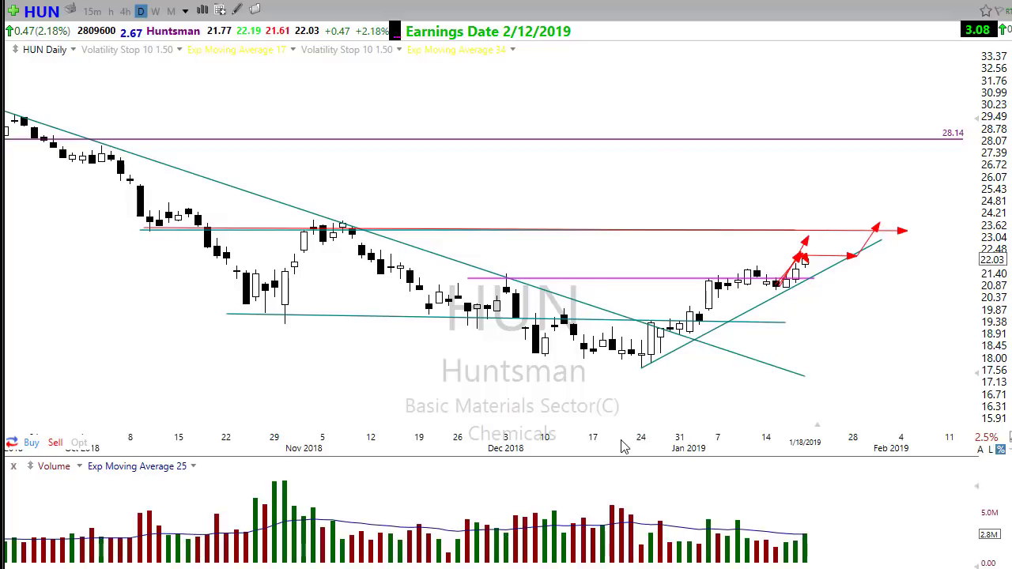
key(Escape)
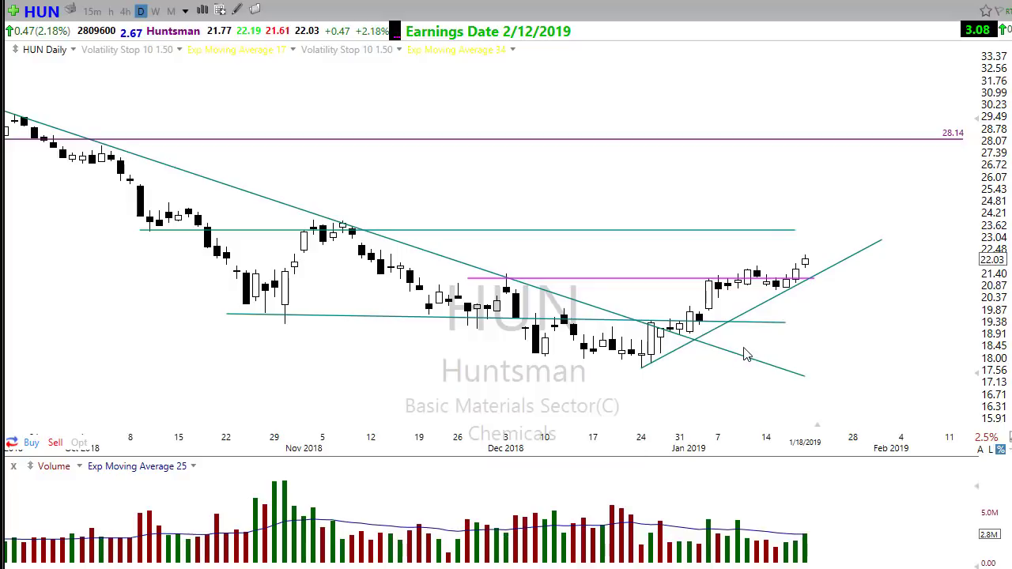
Trace the rising trendline with a red arrow, mark a possible dip from the latest candle, and clear the markings
mouse_move(639, 370)
mouse_down()
mouse_move(889, 261)
mouse_move(917, 228)
mouse_up()
drag(811, 259, 836, 296)
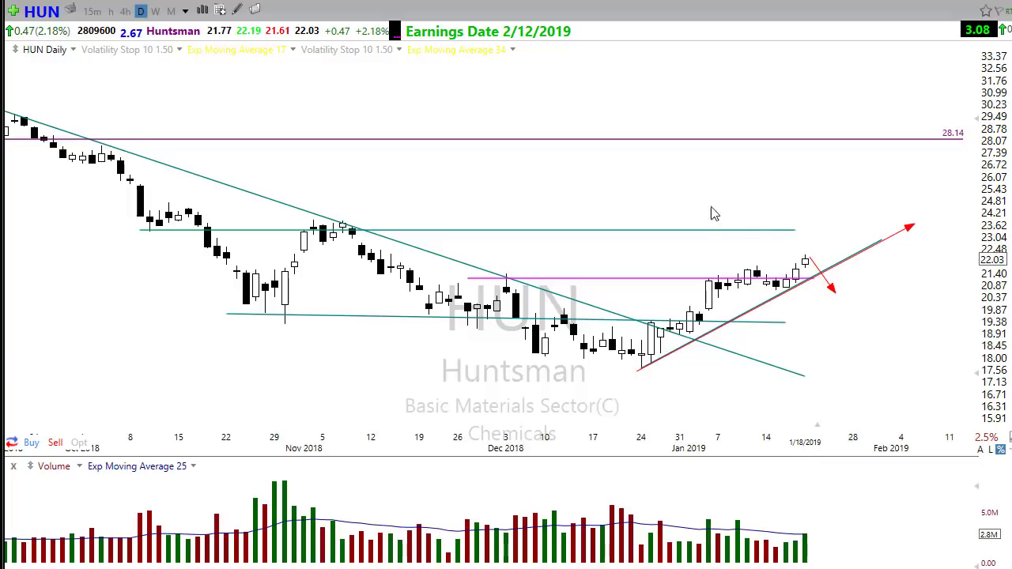
key(Escape)
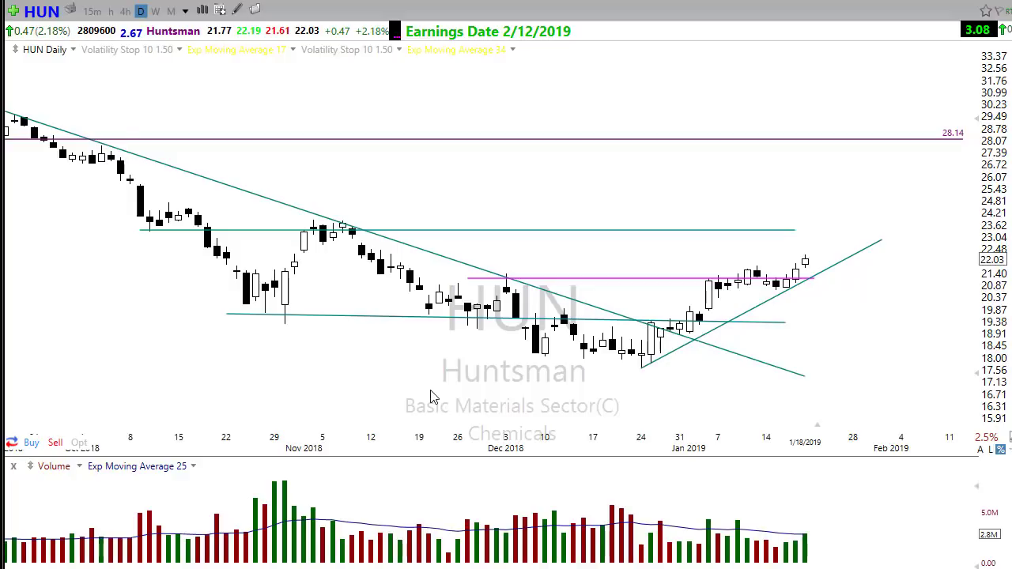
Display the HUN daily chart with its moving averages, going back to mid-2018
scroll(431, 396, down, 3)
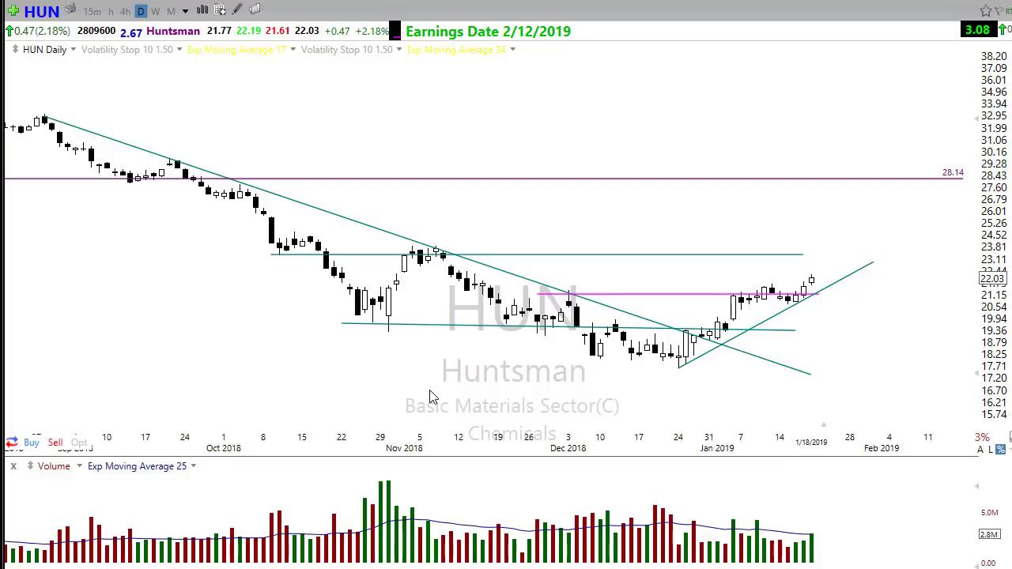
scroll(430, 397, up, 2)
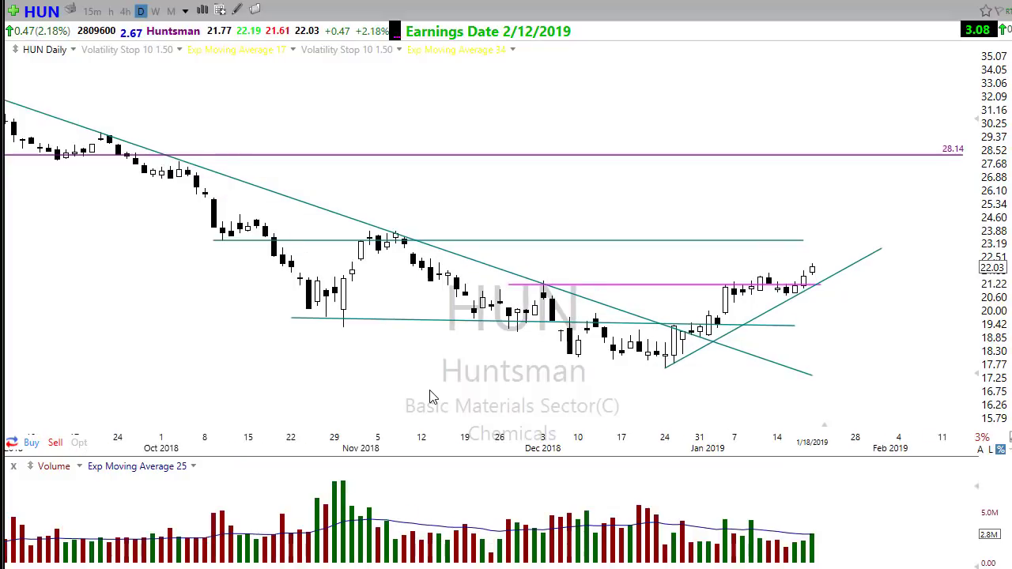
scroll(431, 397, down, 2)
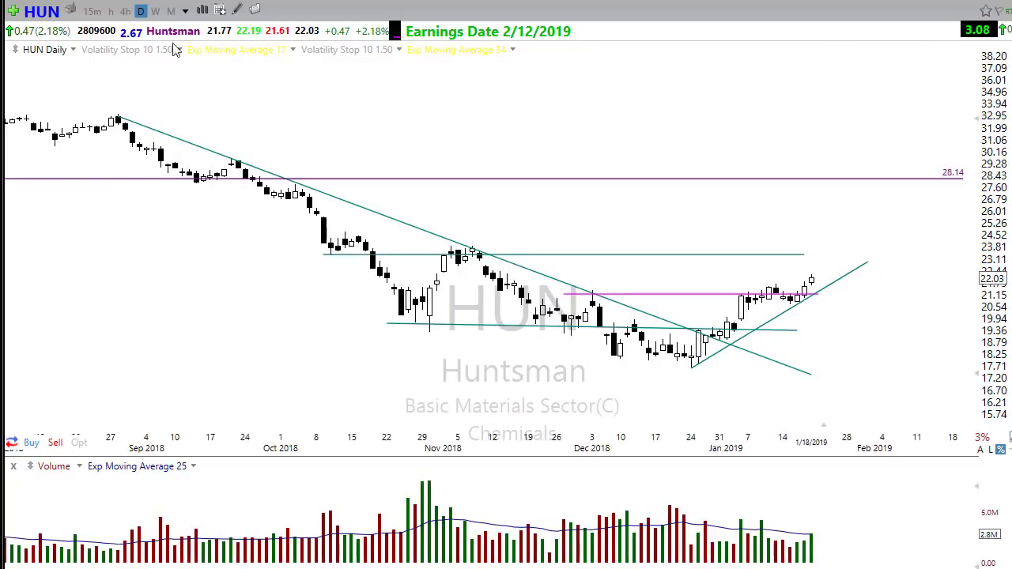
click(69, 6)
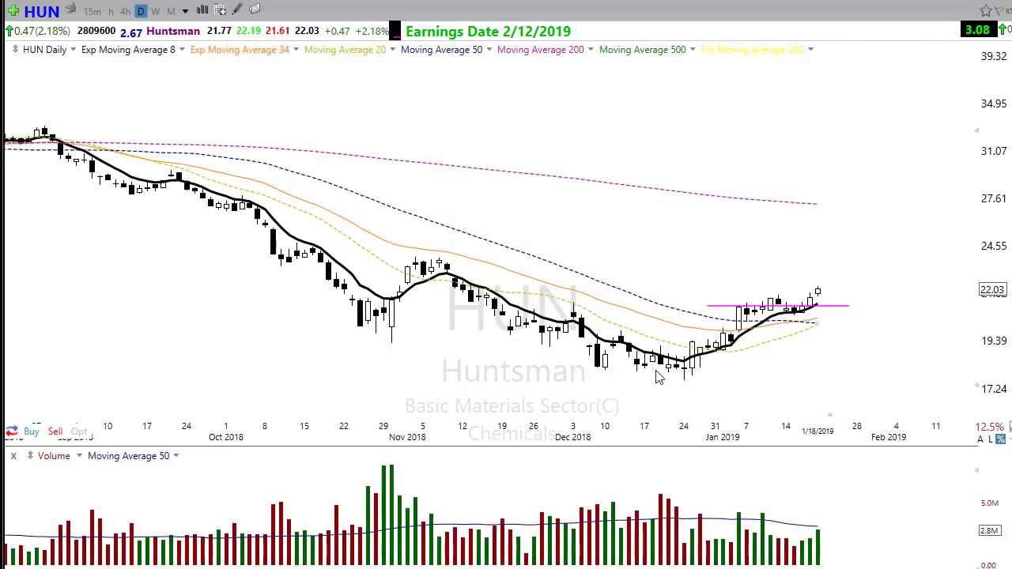
scroll(822, 431, down, 3)
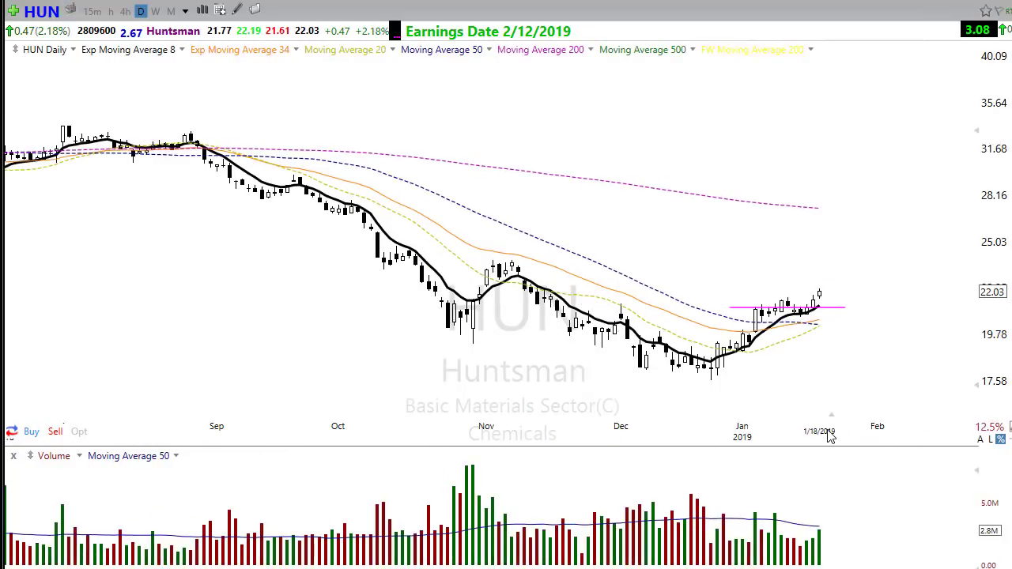
scroll(814, 394, down, 2)
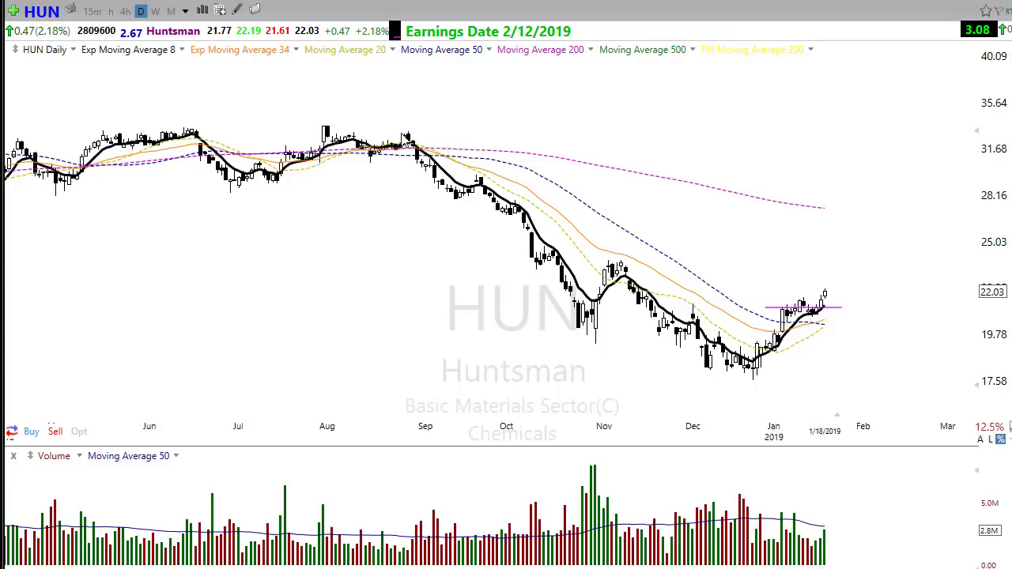
Mark the August-to-December decline and overhead levels with red arrows, circle the end of Moving Average 200 in green, and clear the markings
mouse_move(406, 130)
mouse_down()
mouse_move(434, 350)
mouse_move(404, 380)
mouse_move(888, 381)
mouse_up()
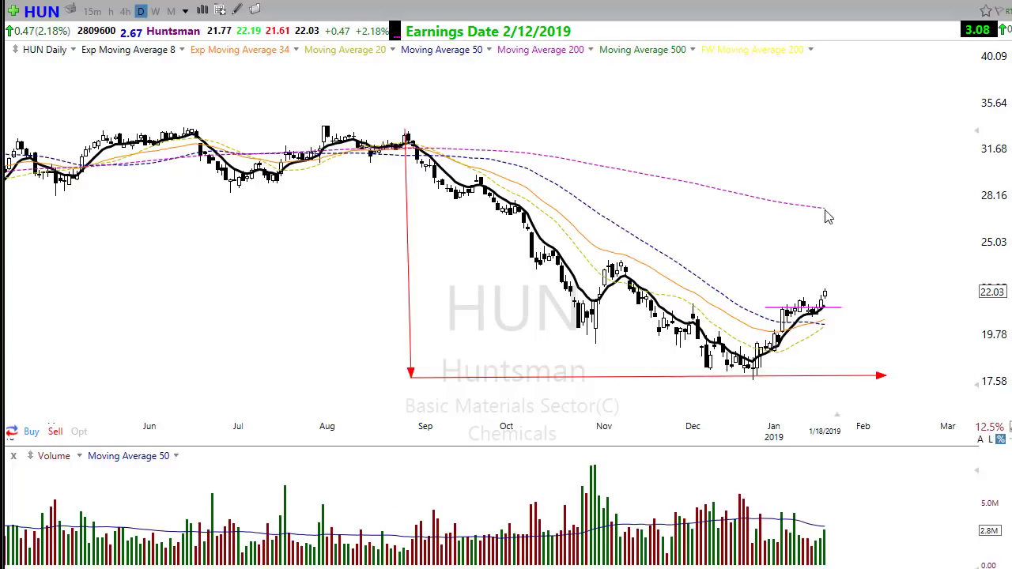
drag(836, 205, 792, 209)
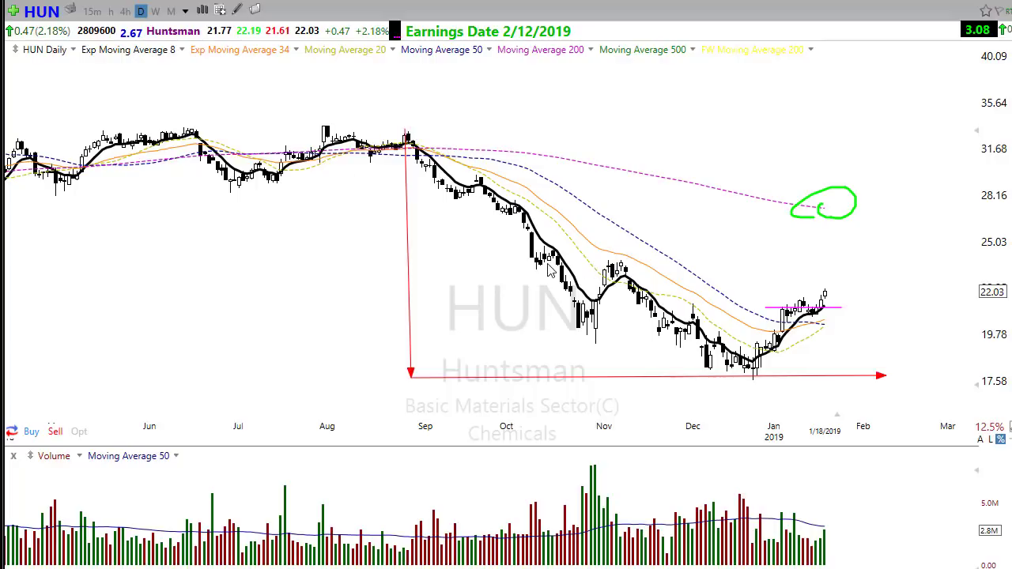
drag(537, 263, 914, 278)
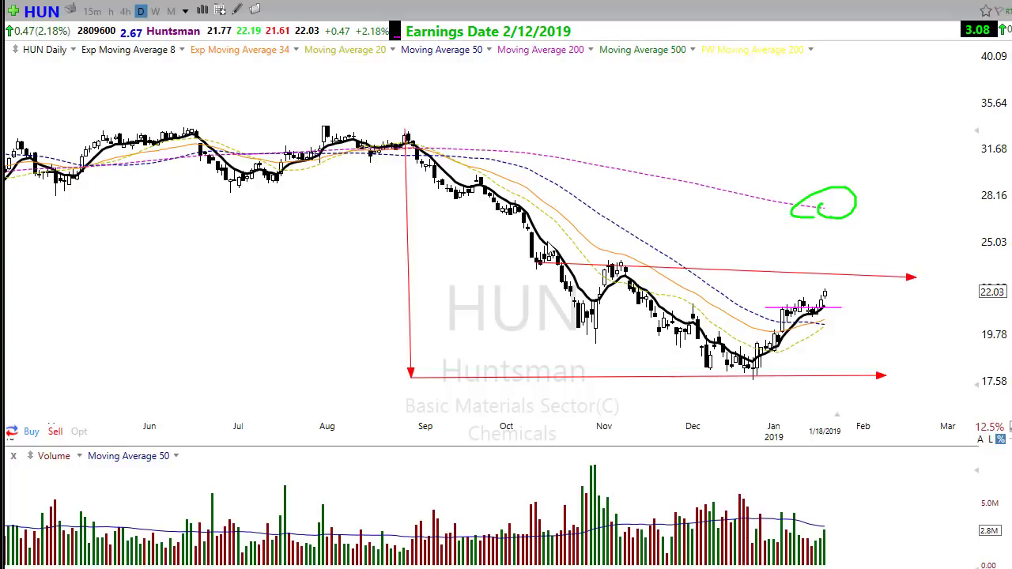
drag(497, 219, 923, 233)
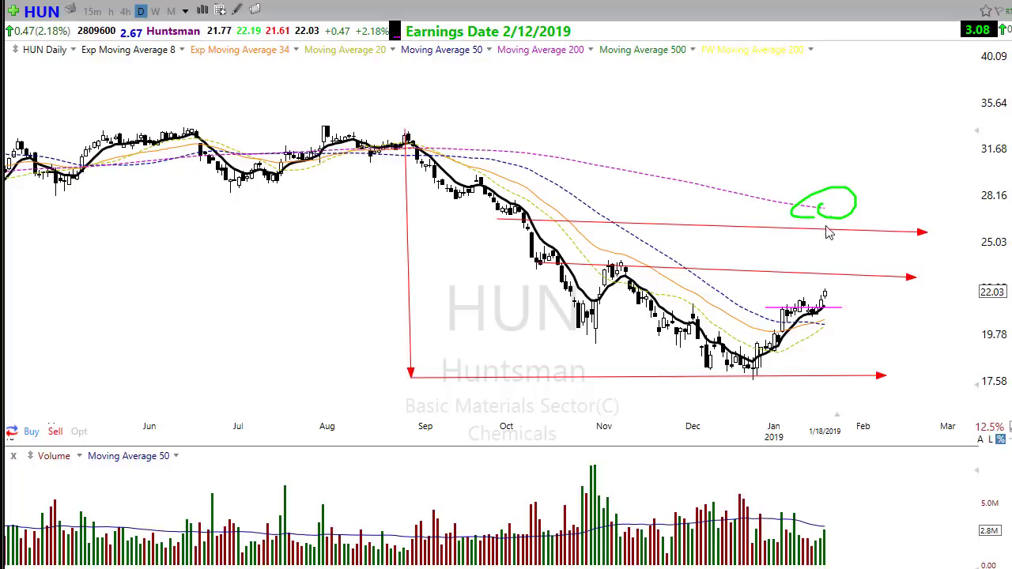
drag(53, 197, 897, 215)
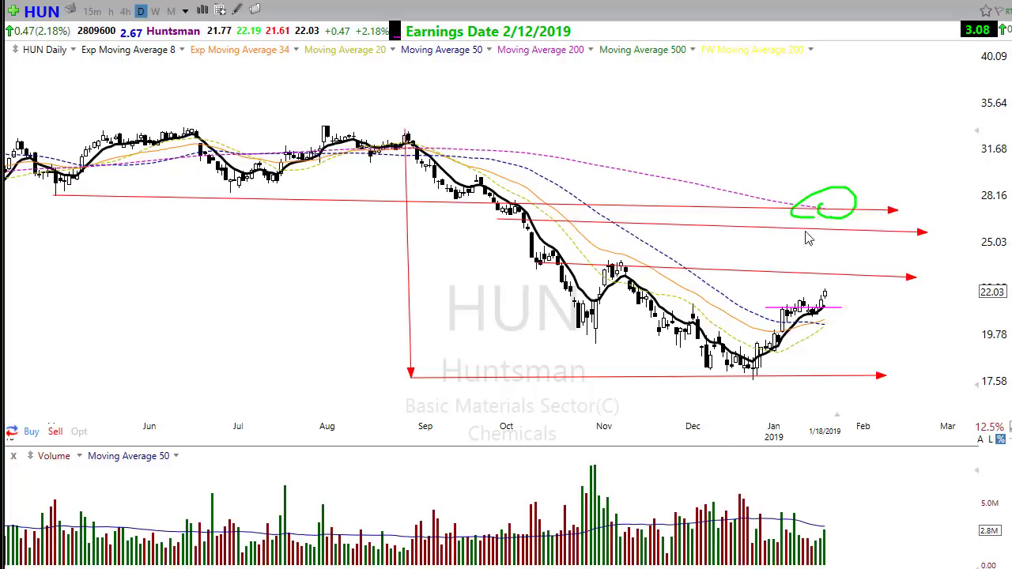
mouse_move(824, 305)
mouse_down()
mouse_move(847, 280)
mouse_move(893, 294)
mouse_up()
scroll(524, 395, up, 5)
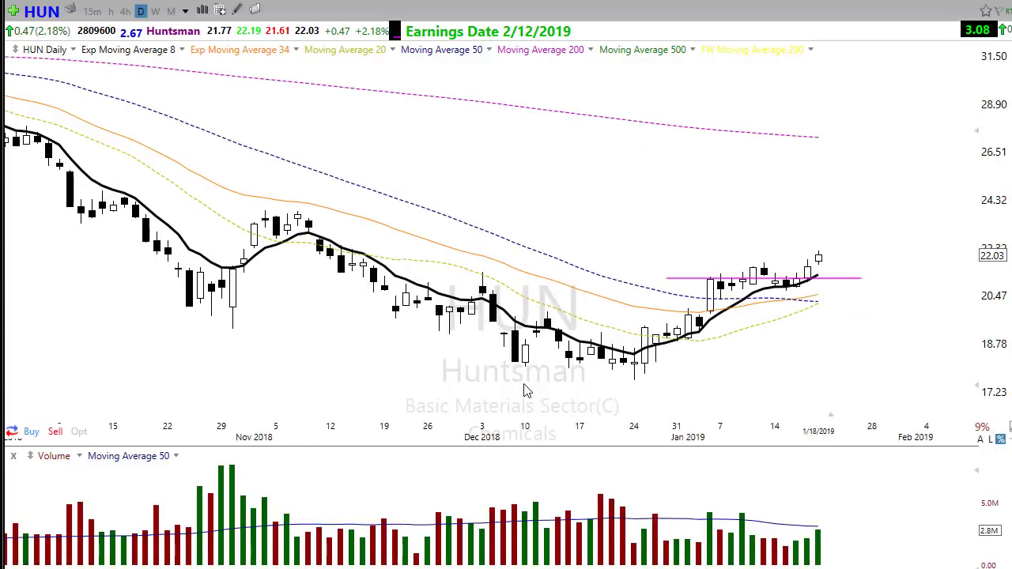
Return to the HUN daily chart with the trendlines, showing price history from before September
scroll(524, 389, down, 2)
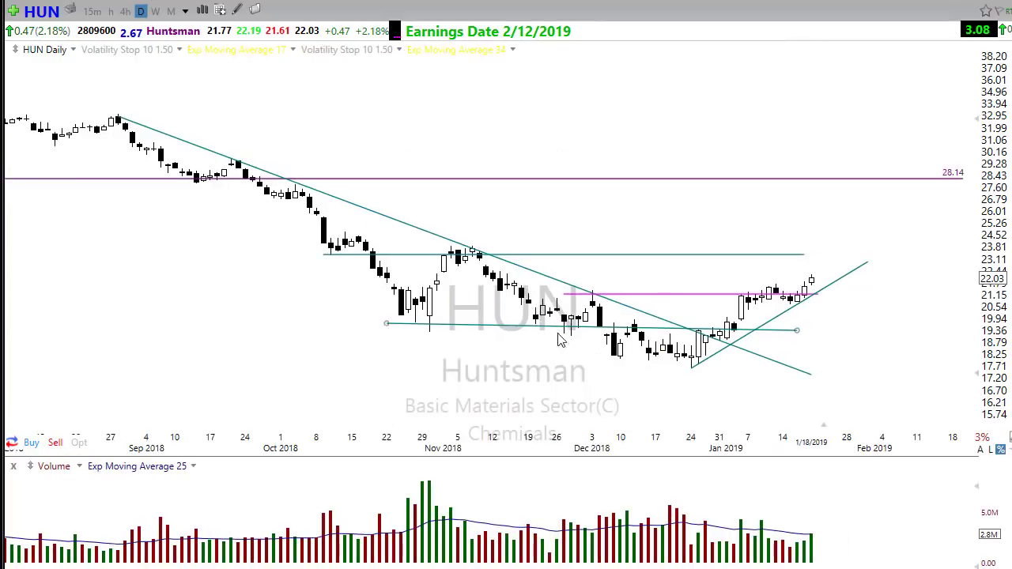
scroll(631, 412, down, 2)
scroll(576, 399, up, 2)
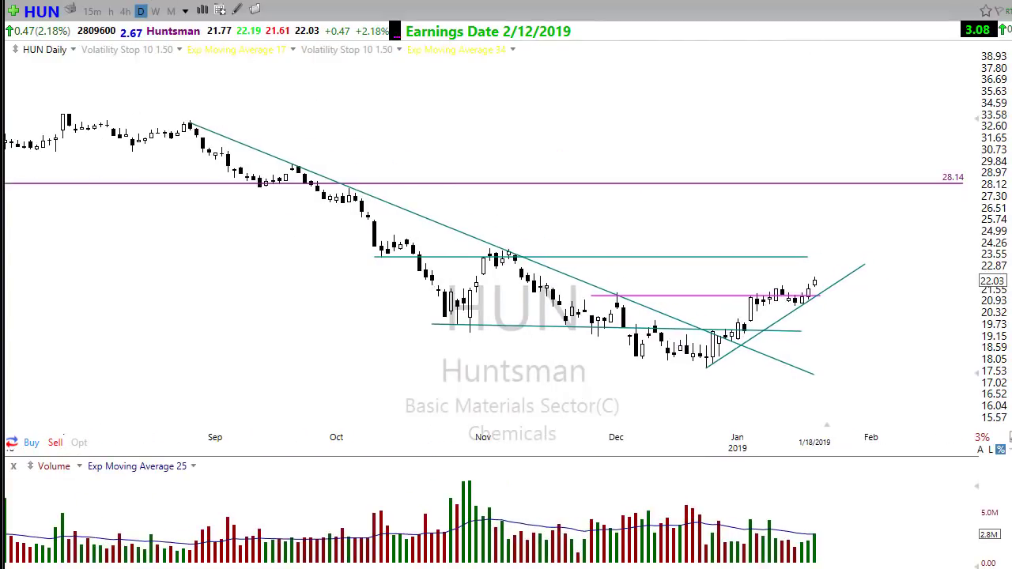
Point a red arrow up through the latest candle, write 500 in green below it, and trace the upper horizontal line in red
drag(813, 284, 824, 264)
drag(854, 331, 805, 362)
mouse_move(868, 339)
mouse_down()
mouse_move(914, 344)
mouse_move(898, 335)
mouse_up()
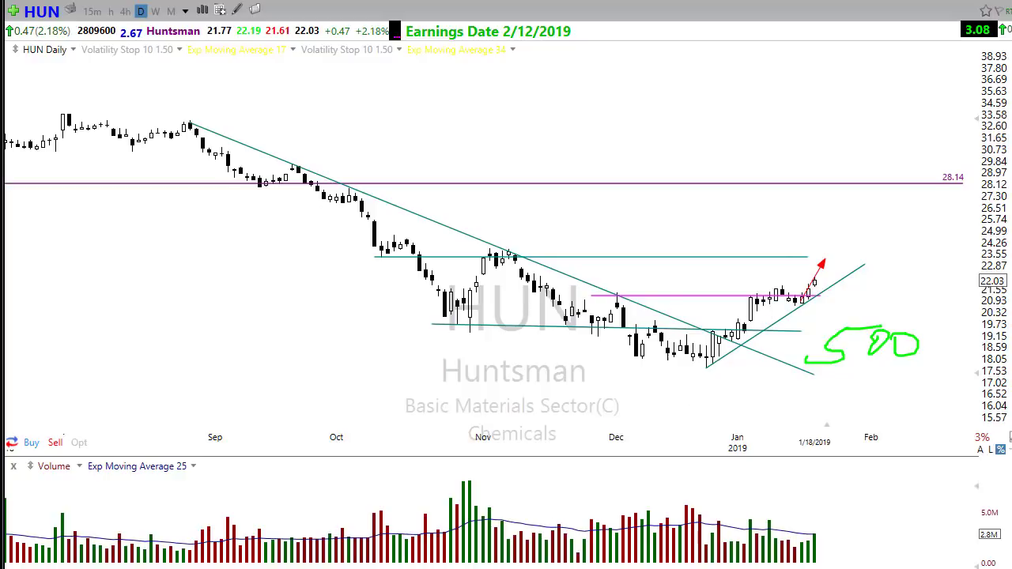
drag(372, 258, 886, 258)
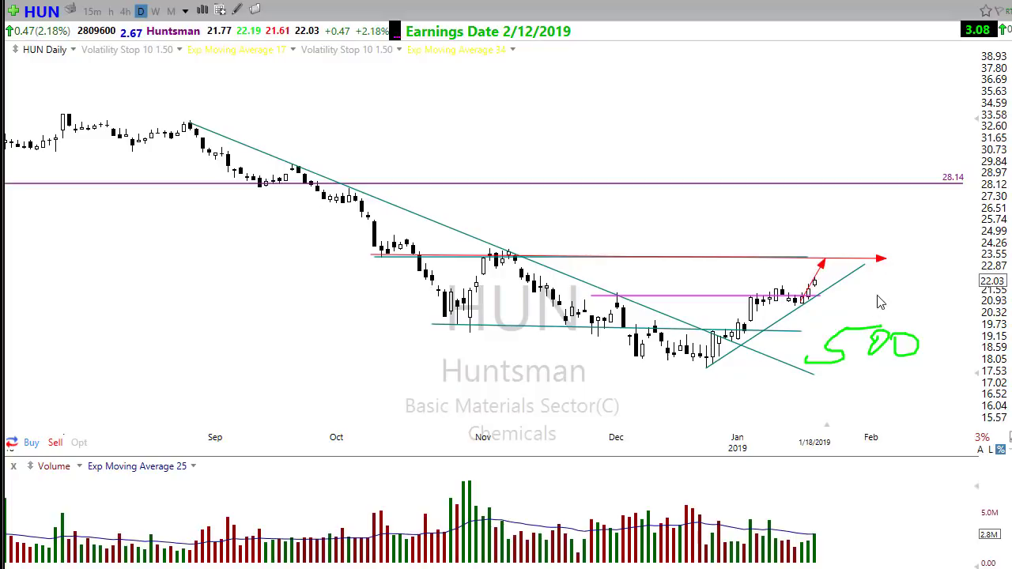
Draw a short red arrow below the December lows and write 200 and a dollar sign beside it in green
drag(644, 408, 664, 408)
mouse_move(711, 386)
mouse_down()
mouse_move(689, 424)
mouse_move(719, 418)
mouse_up()
mouse_move(726, 399)
mouse_down()
mouse_move(730, 420)
mouse_move(725, 400)
mouse_up()
mouse_move(751, 397)
mouse_down()
mouse_move(710, 389)
mouse_move(708, 415)
mouse_up()
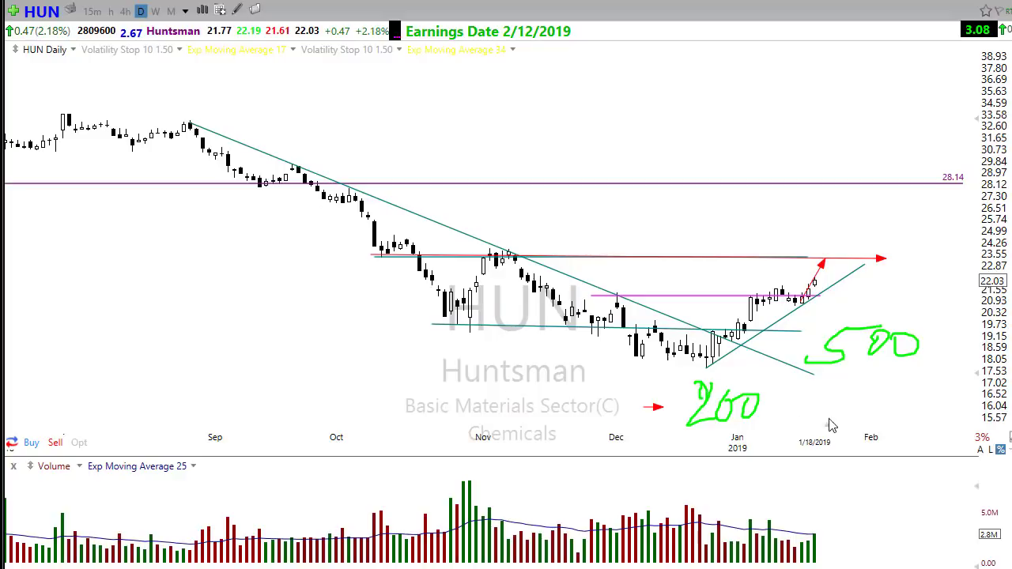
mouse_move(830, 402)
mouse_down()
mouse_move(789, 431)
mouse_move(811, 436)
mouse_up()
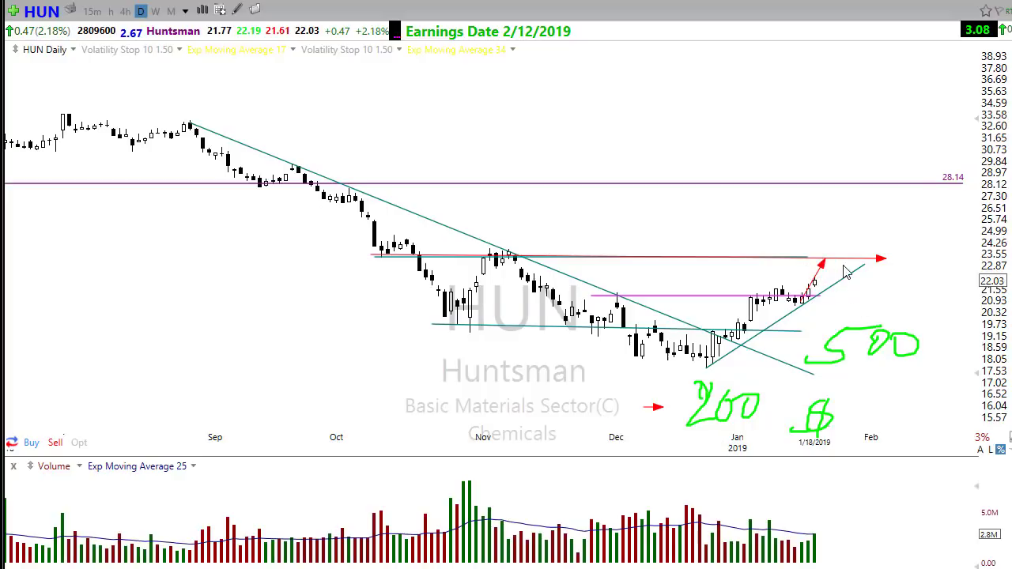
Draw a green pullback arrow toward the rising trendline, trace that trendline in green, and clear all markings
drag(811, 257, 846, 278)
drag(707, 370, 902, 243)
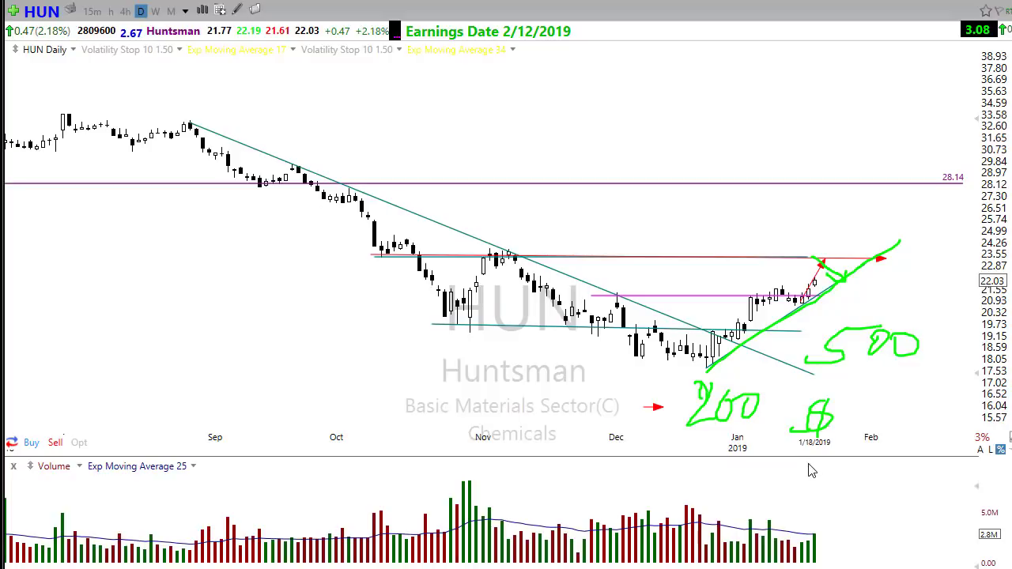
key(Escape)
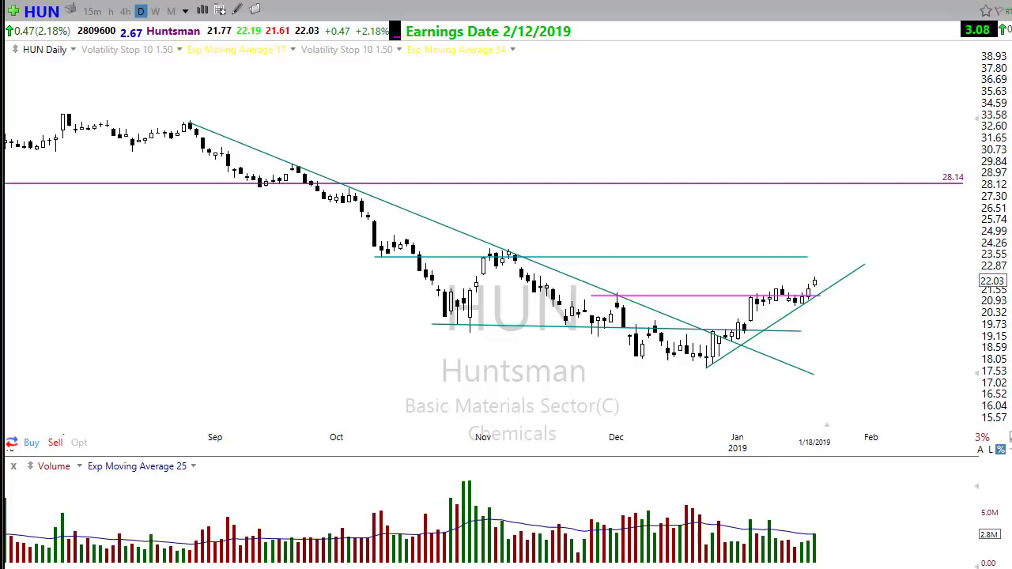
Sketch a stepped red advance from the latest candles, extend a red arrow forward from the early-October price level, and clear the markings
mouse_move(797, 298)
mouse_down()
mouse_move(821, 267)
mouse_move(865, 263)
mouse_move(881, 235)
mouse_up()
drag(317, 206, 932, 217)
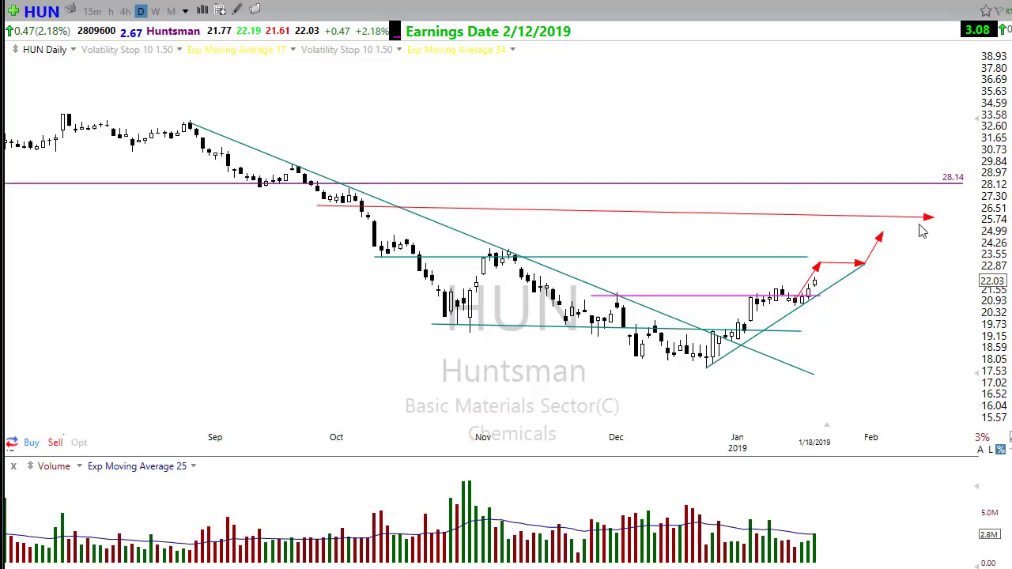
key(Escape)
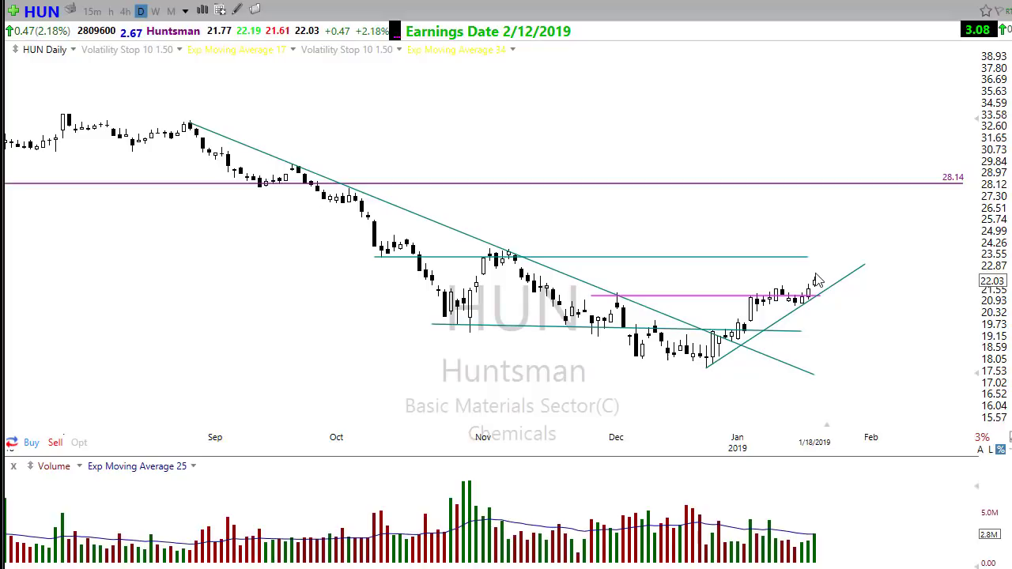
Write 200 and a second figure in green above the latest HUN candles, and clear all markings
mouse_move(759, 245)
mouse_down()
mouse_move(819, 249)
mouse_move(838, 215)
mouse_move(858, 215)
mouse_up()
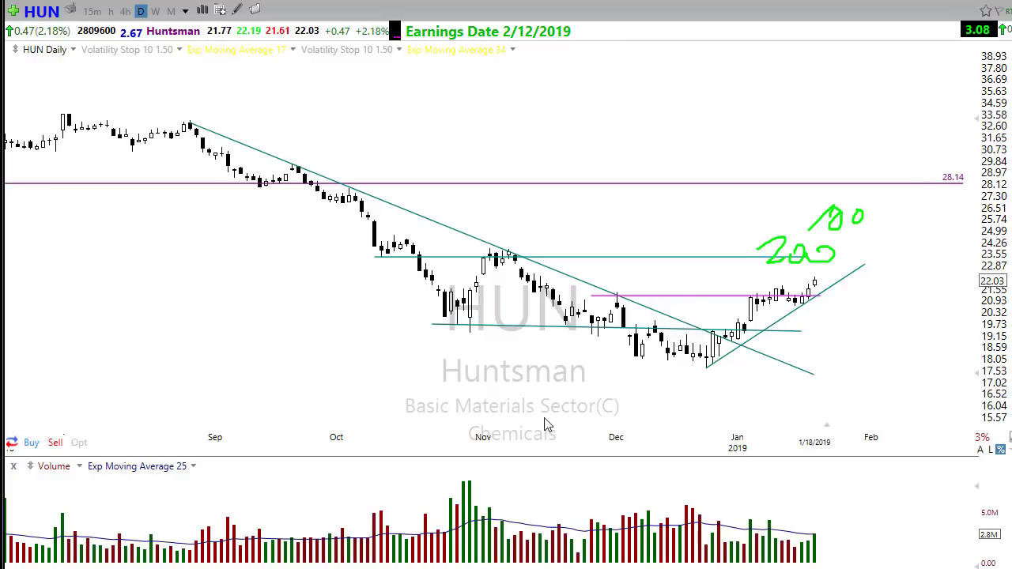
key(Escape)
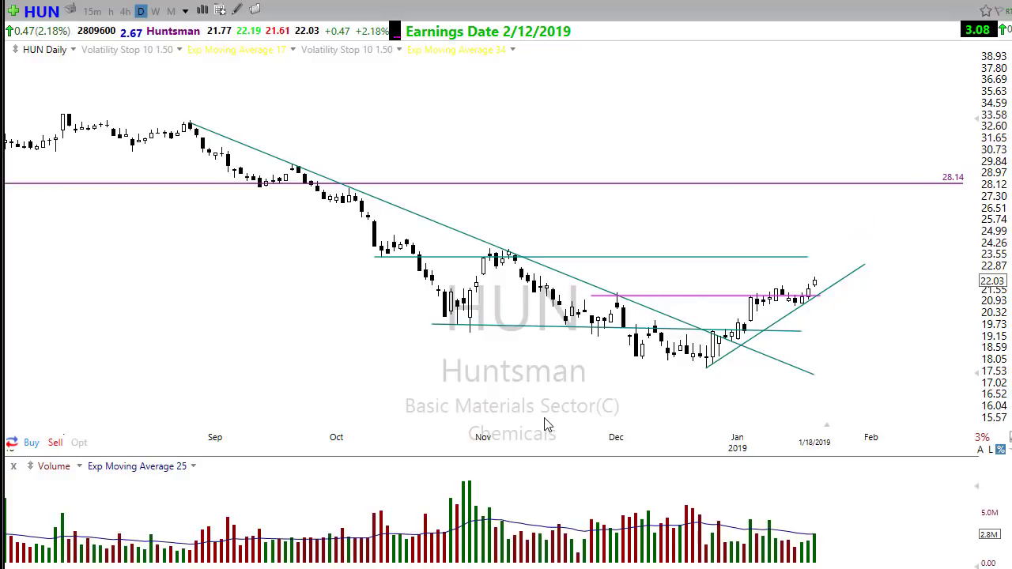
scroll(630, 409, up, 2)
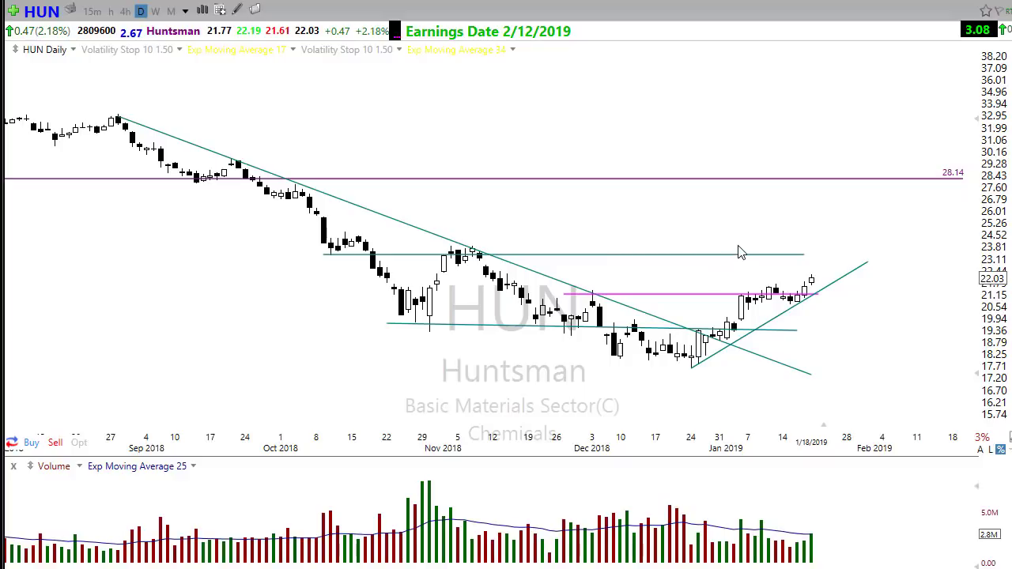
mouse_move(742, 241)
mouse_down()
mouse_move(747, 255)
mouse_move(824, 187)
mouse_up()
key(Escape)
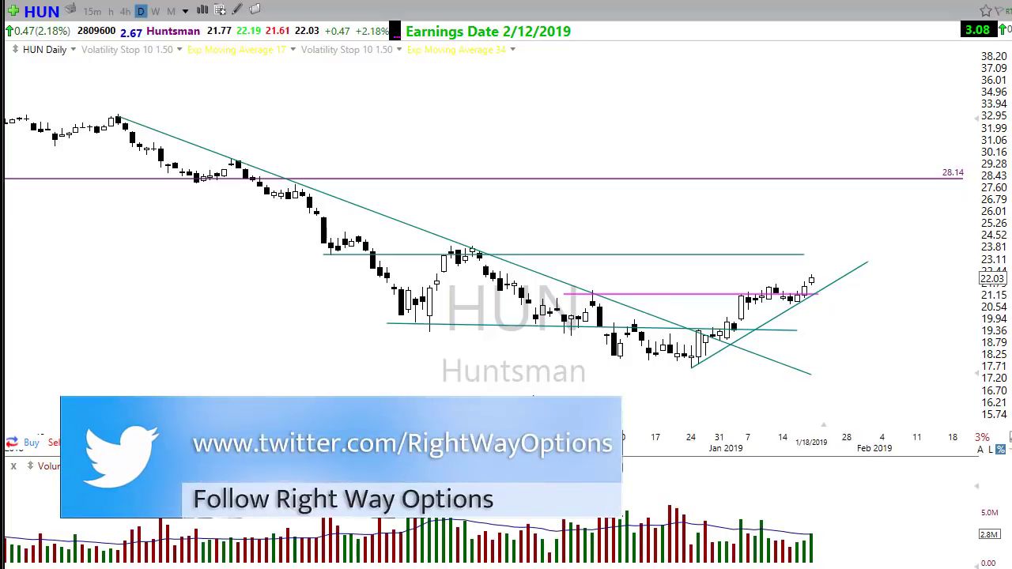
scroll(485, 243, down, 1)
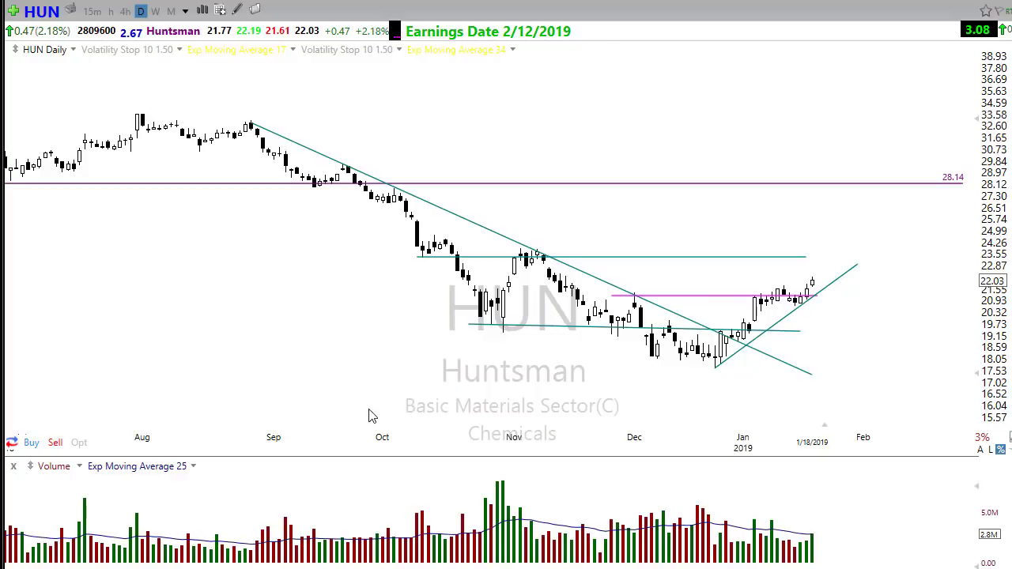
Switch to the JD daily chart and trace its long falling trendline with a red arrow
key(space)
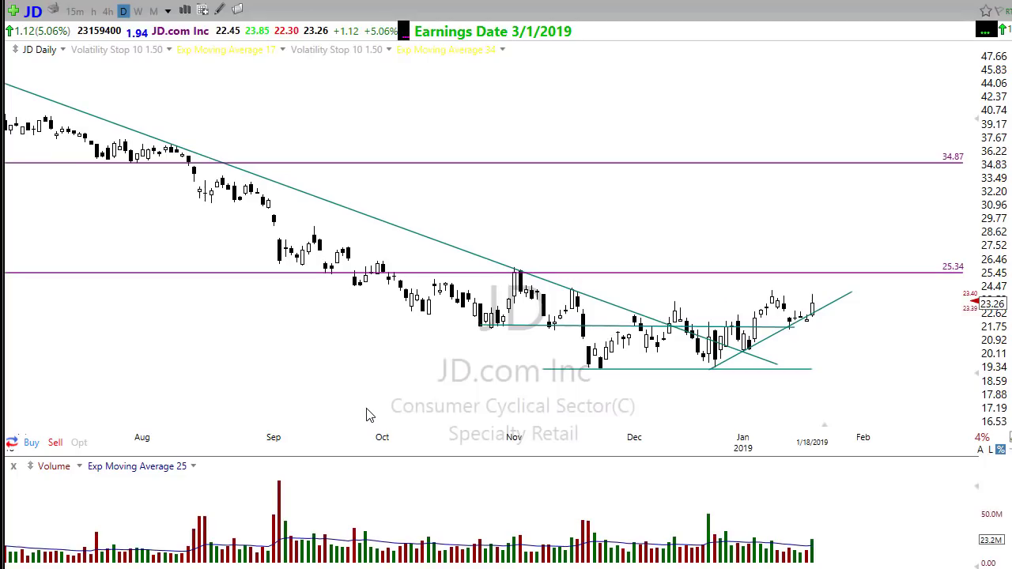
scroll(830, 417, up, 2)
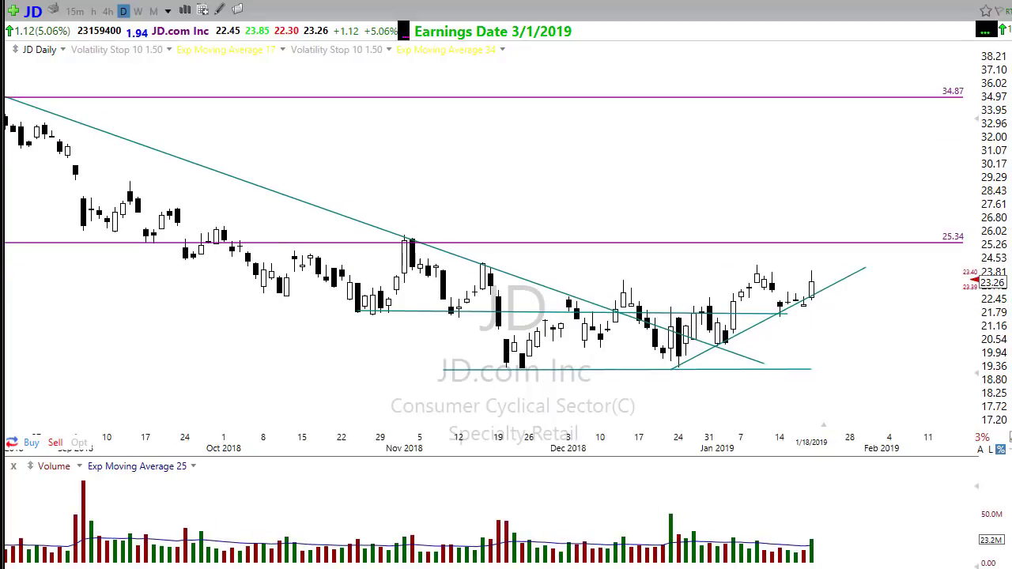
scroll(473, 484, down, 3)
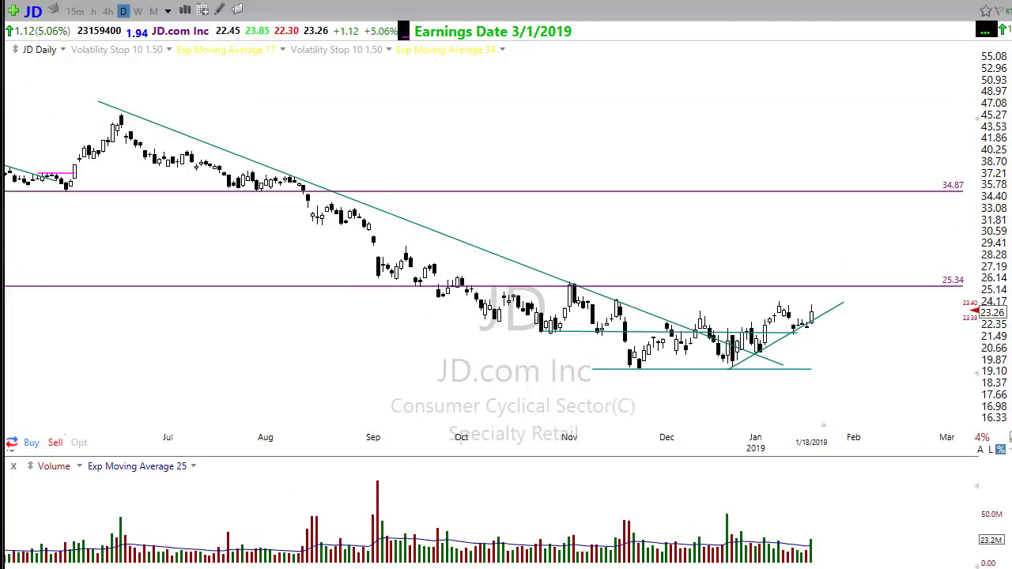
mouse_move(115, 108)
mouse_down()
mouse_move(269, 188)
mouse_move(835, 383)
mouse_up()
click(838, 387)
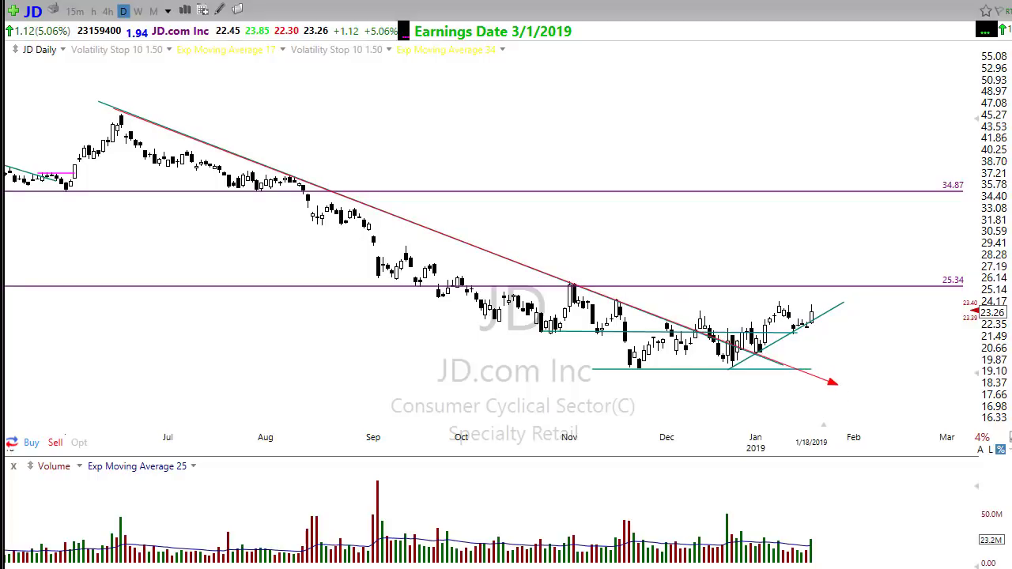
Mark the late-December bounce and pullback and the horizontal line near 21.7 with red arrows, and clear all markings
drag(720, 374, 739, 324)
drag(744, 333, 759, 357)
drag(809, 435, 772, 351)
drag(541, 332, 872, 338)
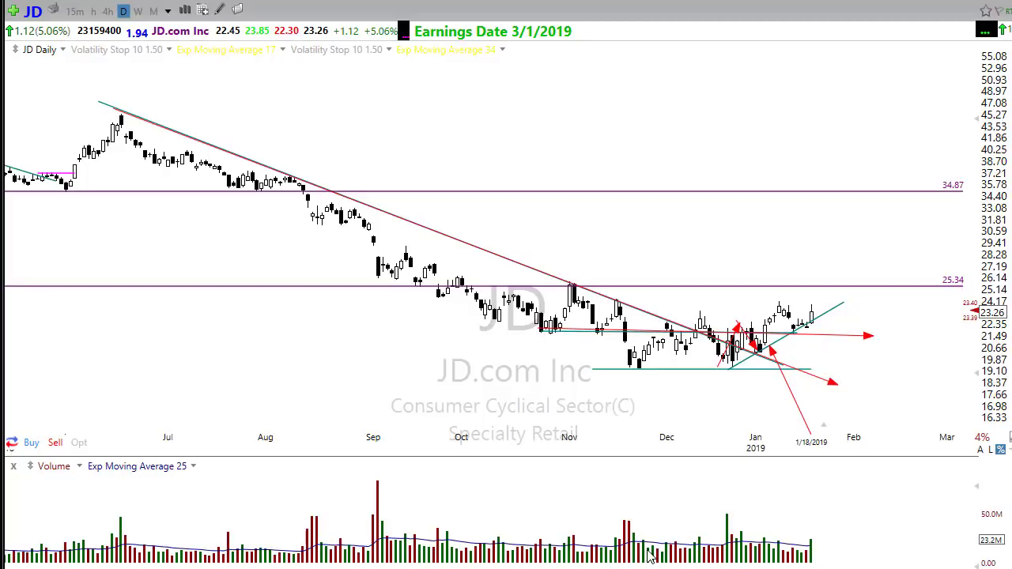
key(Escape)
Change the colour of JD's upper horizontal trend line, starting at the late-October lows, from teal to magenta
scroll(573, 434, up, 4)
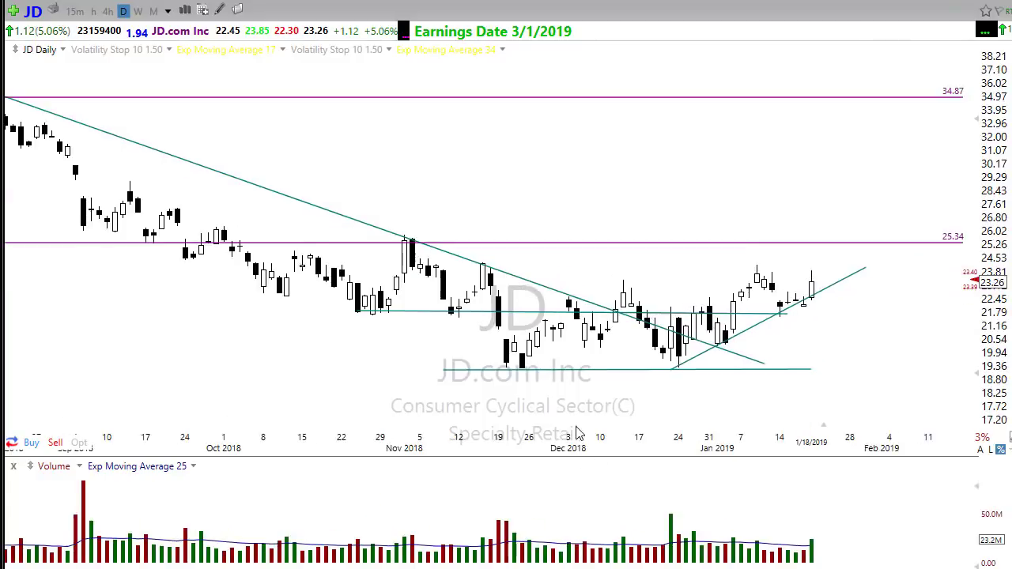
scroll(573, 433, down, 2)
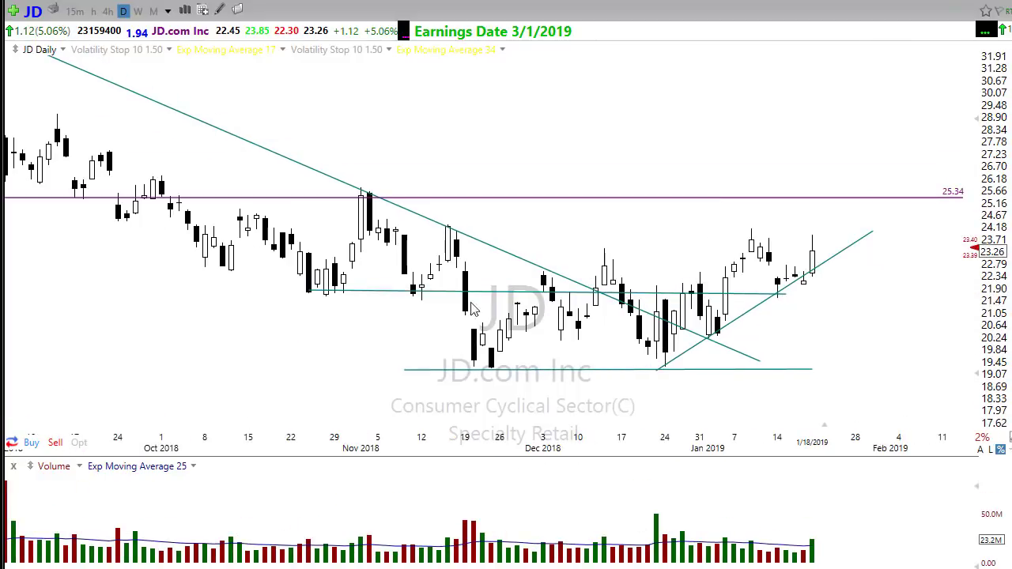
right_click(370, 291)
click(425, 305)
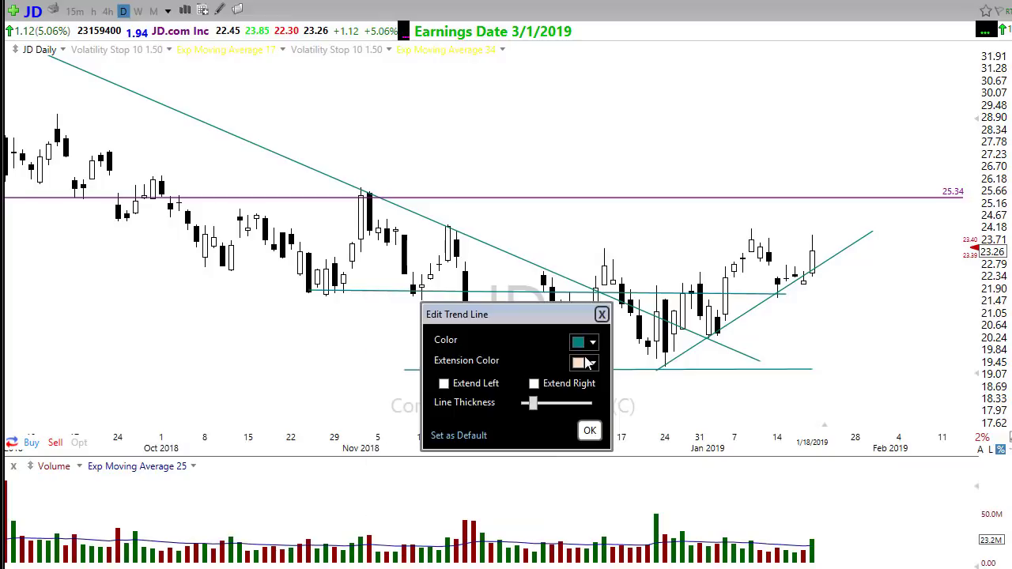
click(592, 342)
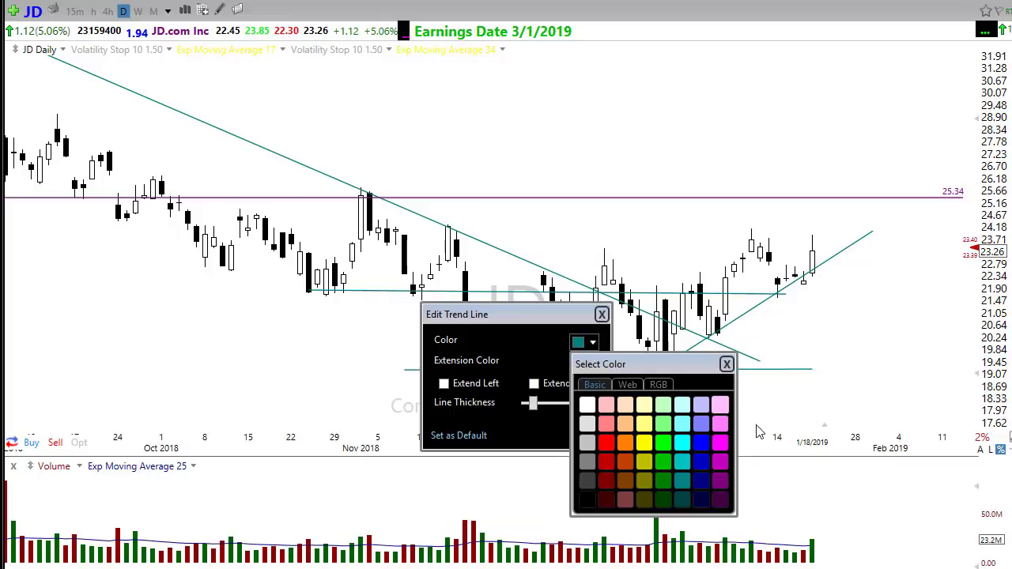
click(721, 447)
click(589, 430)
Mark the 25.34 level and the early-January advance with red arrows, add a green 26 note above the level, and clear the markings
scroll(759, 443, up, 1)
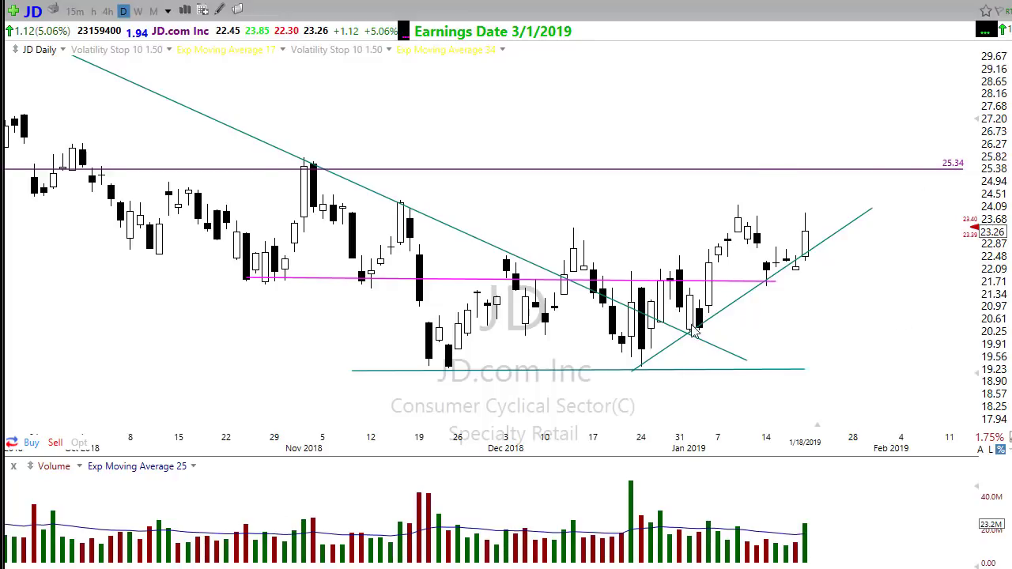
mouse_move(252, 172)
mouse_down()
mouse_move(759, 187)
mouse_move(948, 174)
mouse_up()
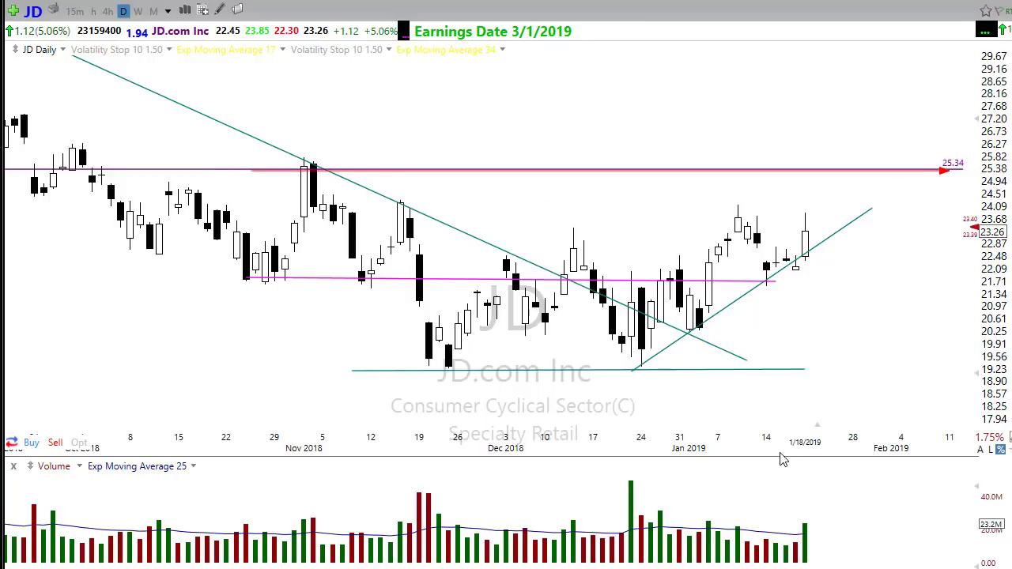
drag(701, 309, 736, 221)
mouse_move(797, 141)
mouse_down()
mouse_move(795, 155)
mouse_move(823, 162)
mouse_up()
mouse_move(859, 134)
mouse_down()
mouse_move(859, 144)
mouse_move(913, 147)
mouse_up()
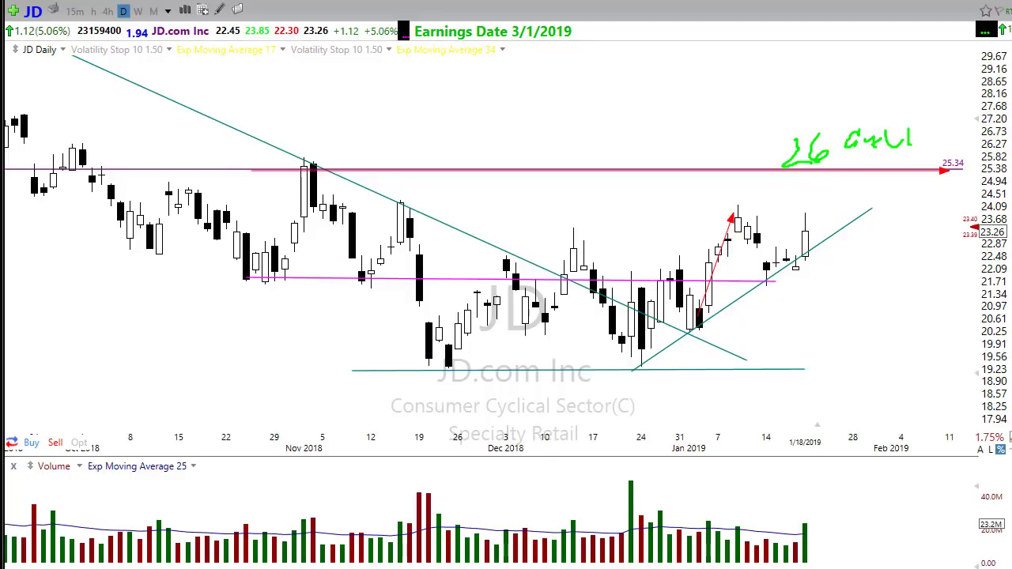
drag(697, 309, 757, 168)
key(Escape)
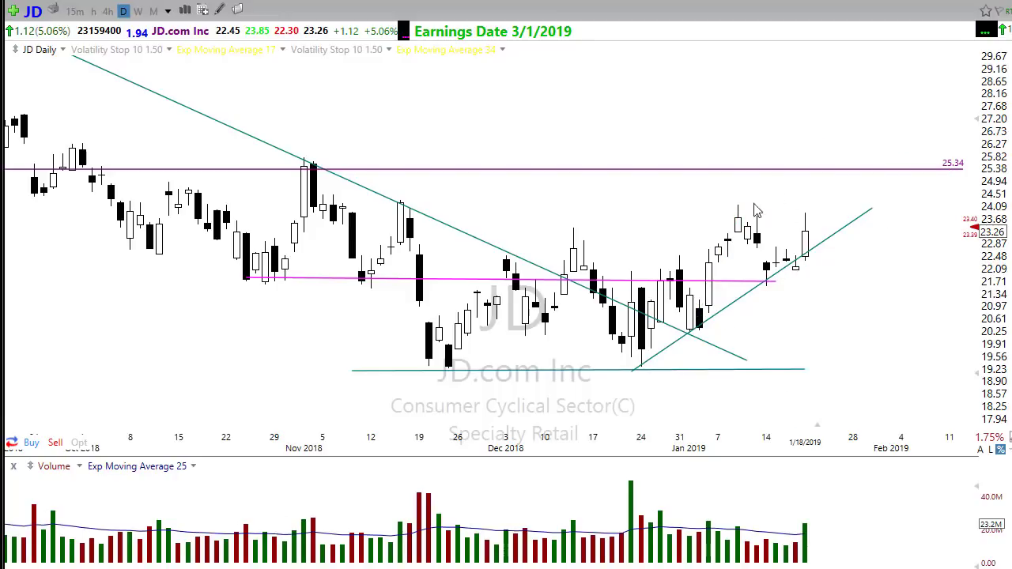
Draw red arrows along the mid-January pullback, the magenta support line and the latest rebound, and clear them
drag(725, 200, 770, 279)
mouse_move(247, 281)
mouse_down()
mouse_move(660, 316)
mouse_move(810, 285)
mouse_up()
mouse_move(754, 261)
mouse_down()
mouse_move(809, 263)
mouse_move(832, 214)
mouse_up()
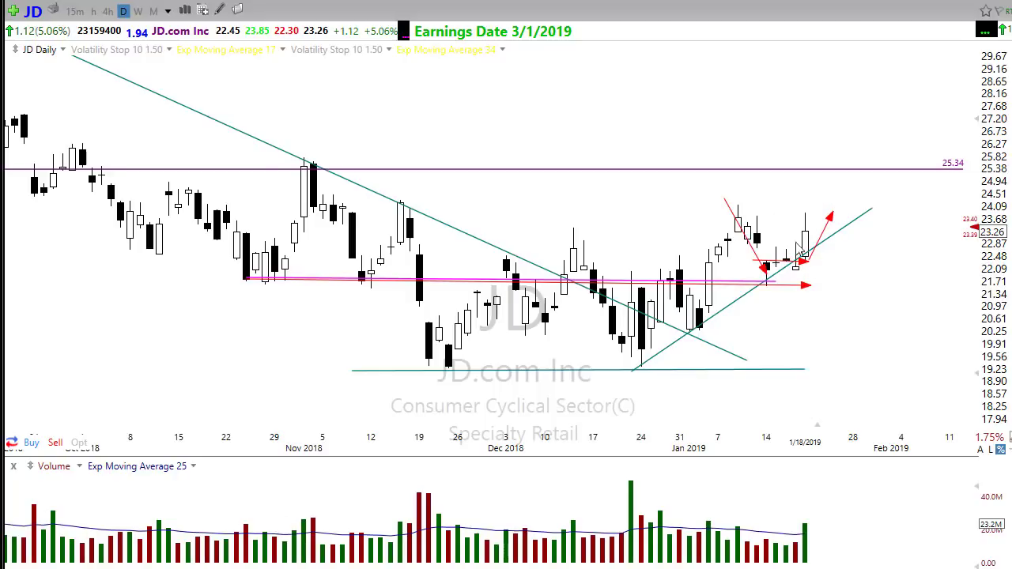
key(Escape)
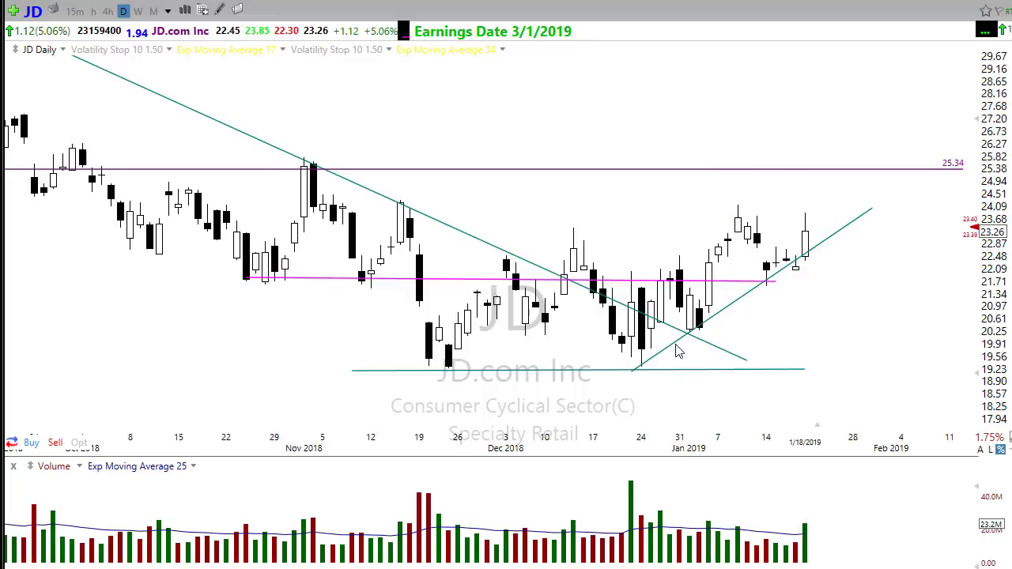
Sketch the January advance, pullback and rebound in red, add a green arrow up to 25.34 and a green X above it, and clear everything
mouse_move(690, 334)
mouse_down()
mouse_move(735, 234)
mouse_move(779, 273)
mouse_move(828, 213)
mouse_up()
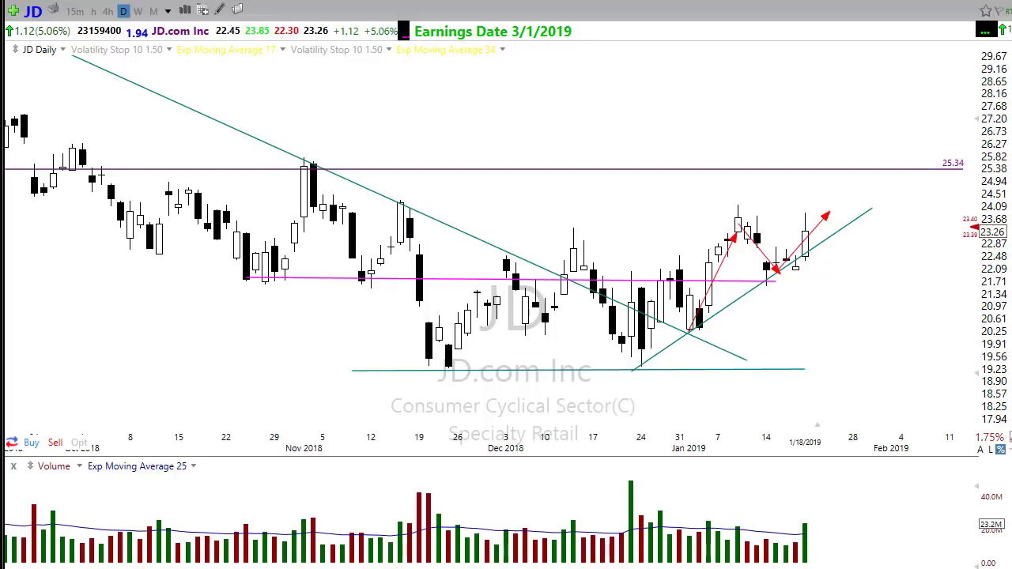
drag(771, 168, 797, 140)
mouse_move(782, 269)
mouse_down()
mouse_move(845, 176)
mouse_move(850, 202)
mouse_up()
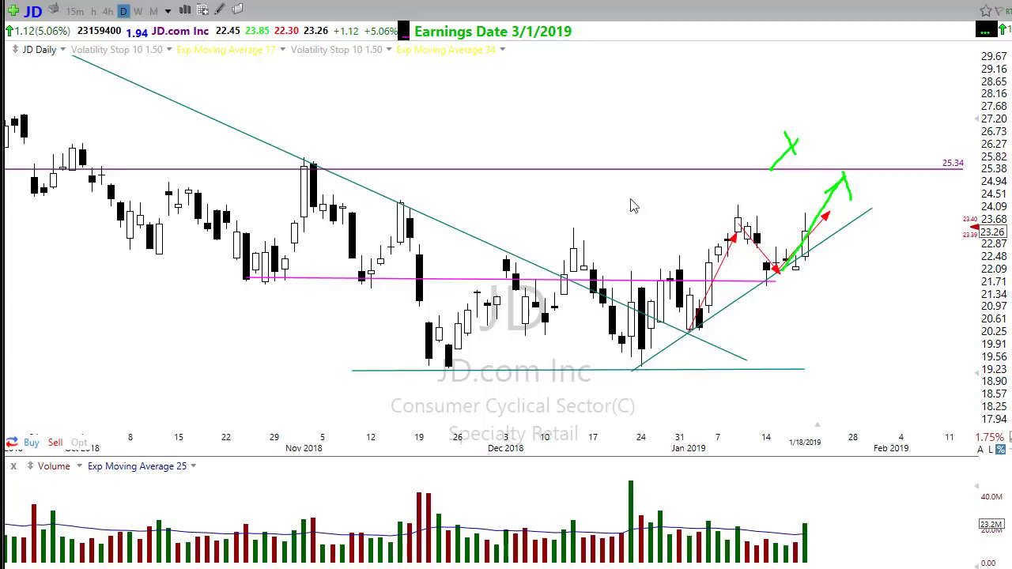
key(Escape)
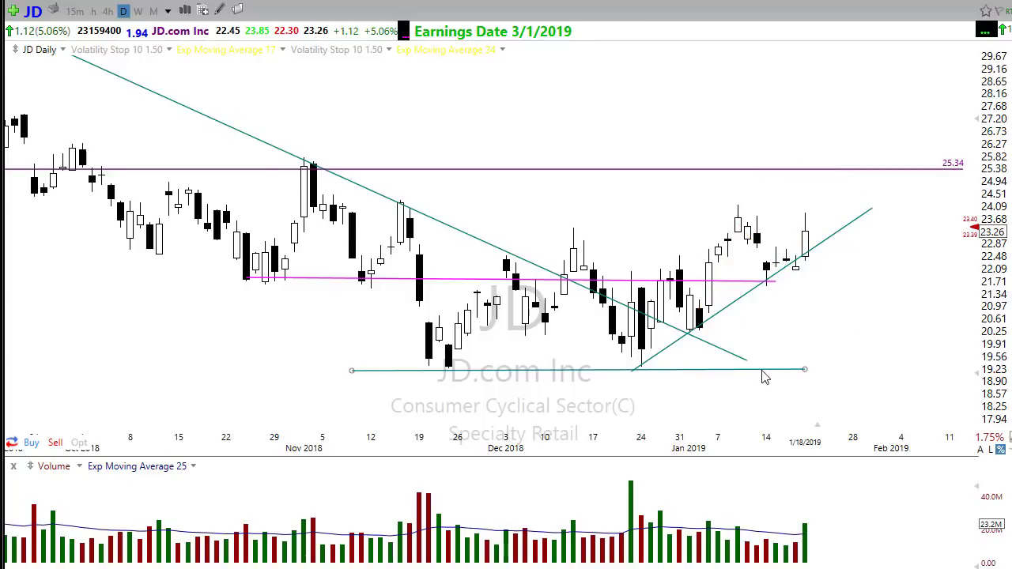
Retrace the magenta line's January end in red, circle the January high and write a number starting with 25 in green, and clear the markings
scroll(766, 375, up, 1)
scroll(827, 278, down, 1)
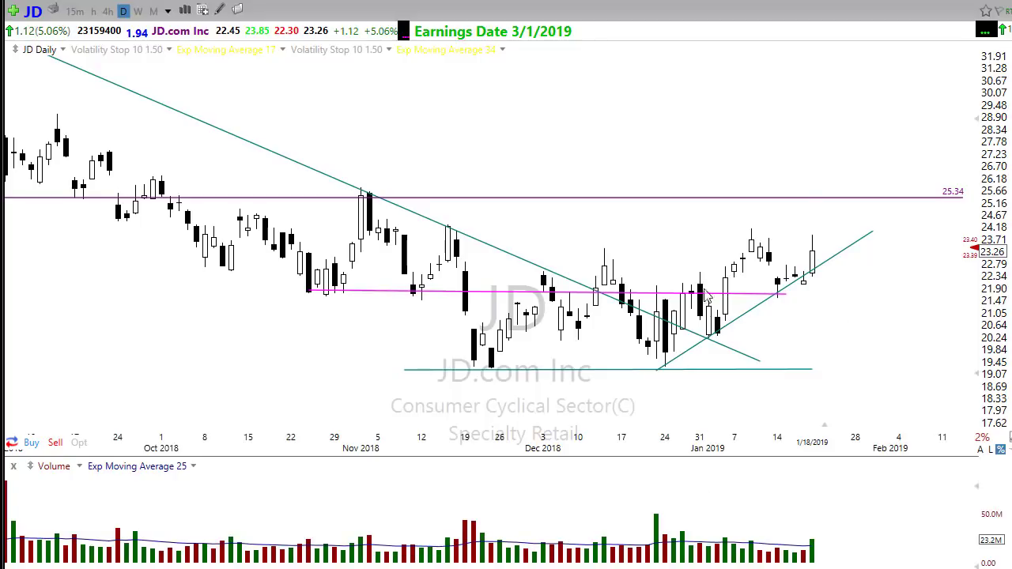
mouse_move(692, 294)
mouse_down()
mouse_move(774, 305)
mouse_move(803, 292)
mouse_up()
drag(755, 229, 755, 250)
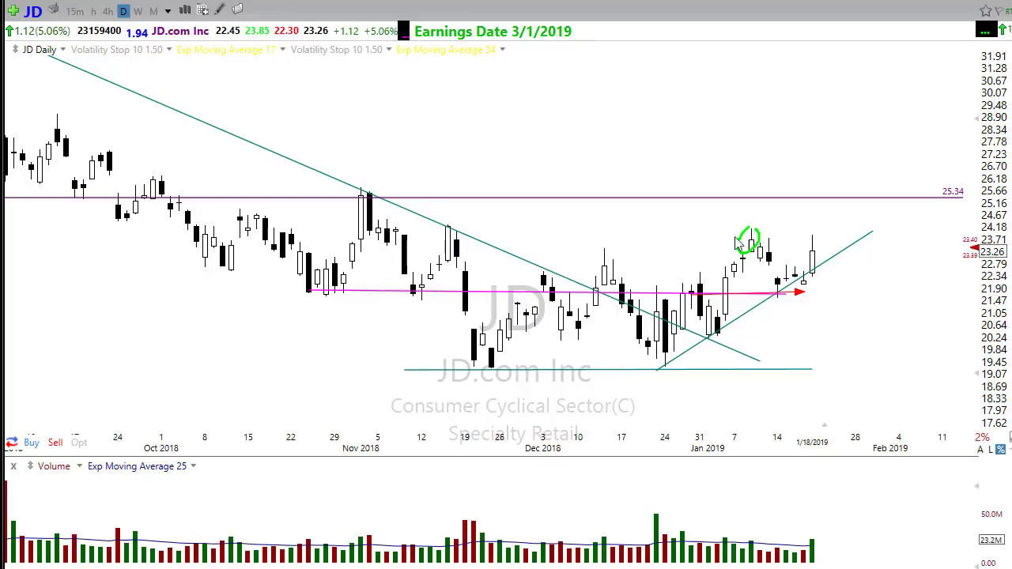
mouse_move(654, 230)
mouse_down()
mouse_move(675, 242)
mouse_move(698, 228)
mouse_move(722, 230)
mouse_move(717, 224)
mouse_up()
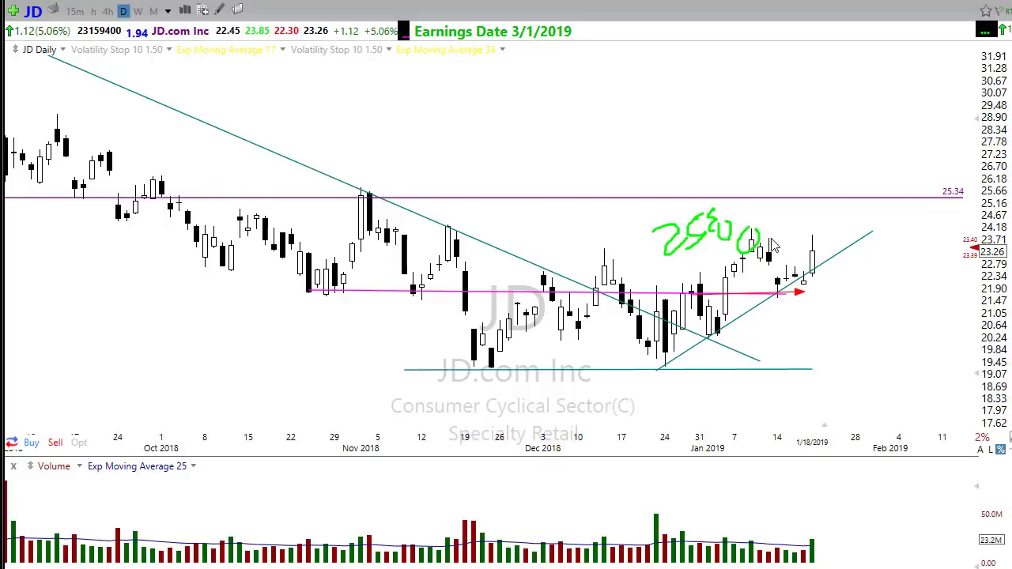
key(Escape)
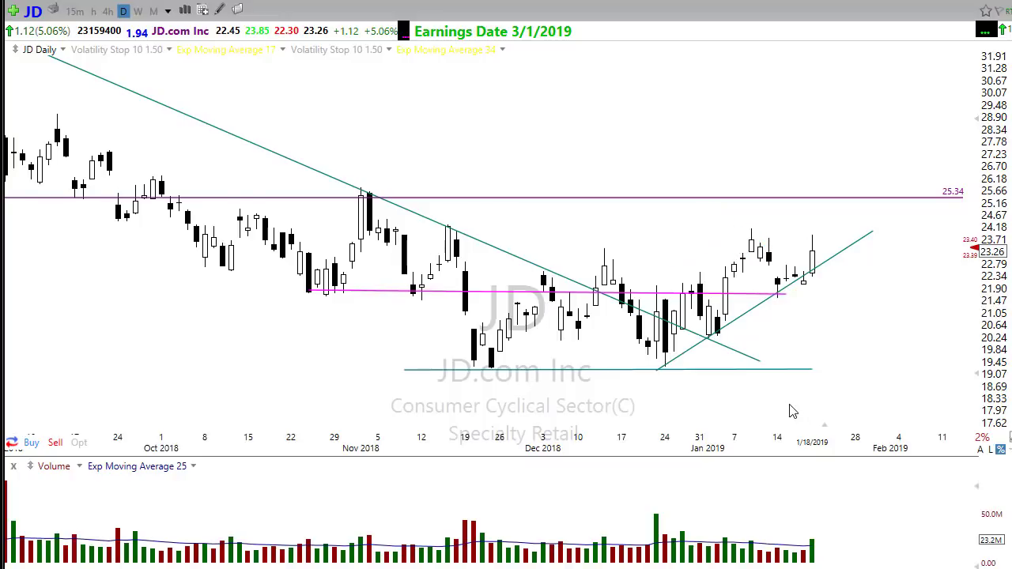
Load the VIPS daily chart with its price history back to the spring of 2018 in view
scroll(838, 395, up, 2)
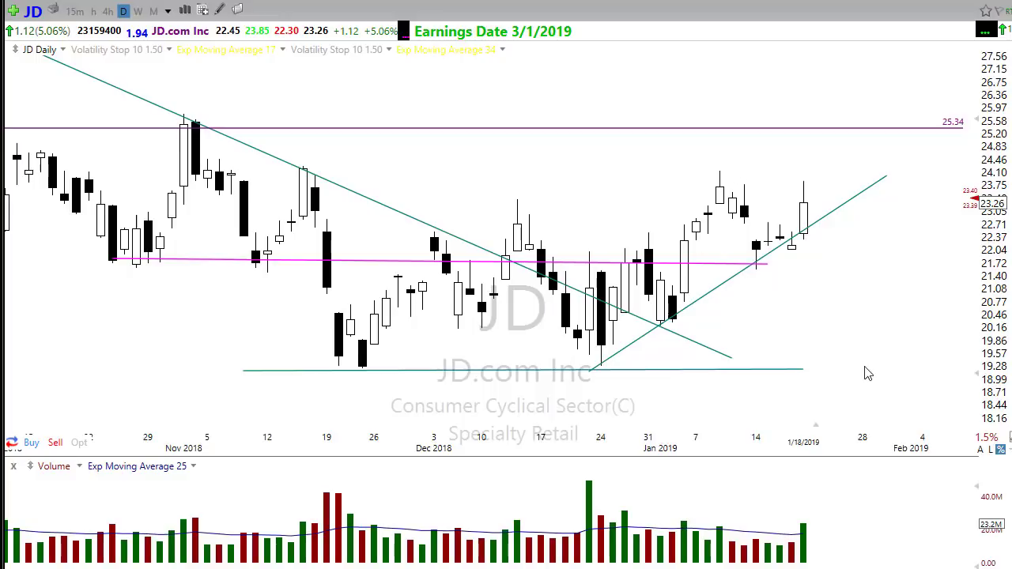
scroll(838, 356, down, 2)
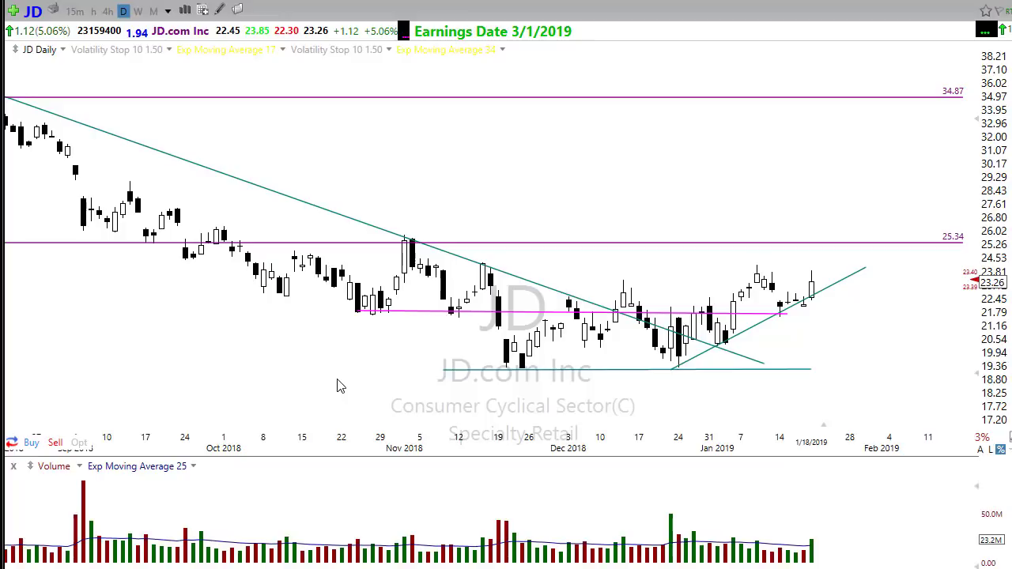
text(VIPS)
key(Return)
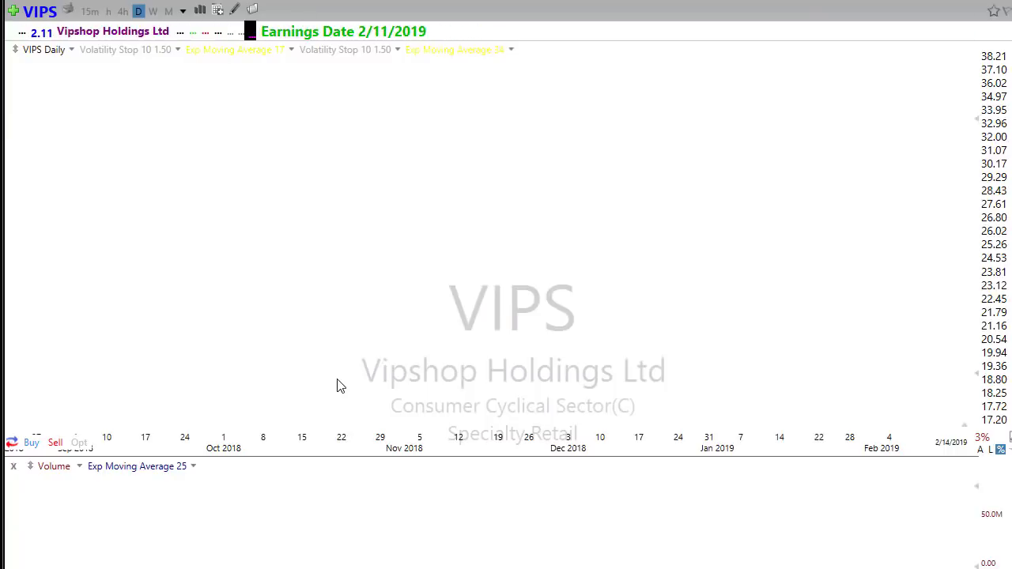
scroll(490, 384, down, 3)
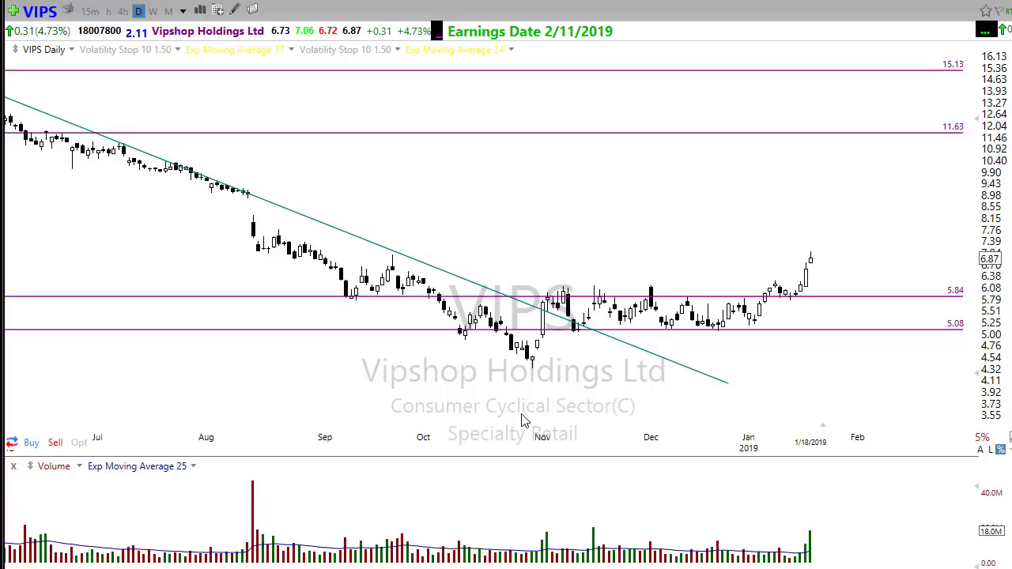
scroll(524, 426, down, 2)
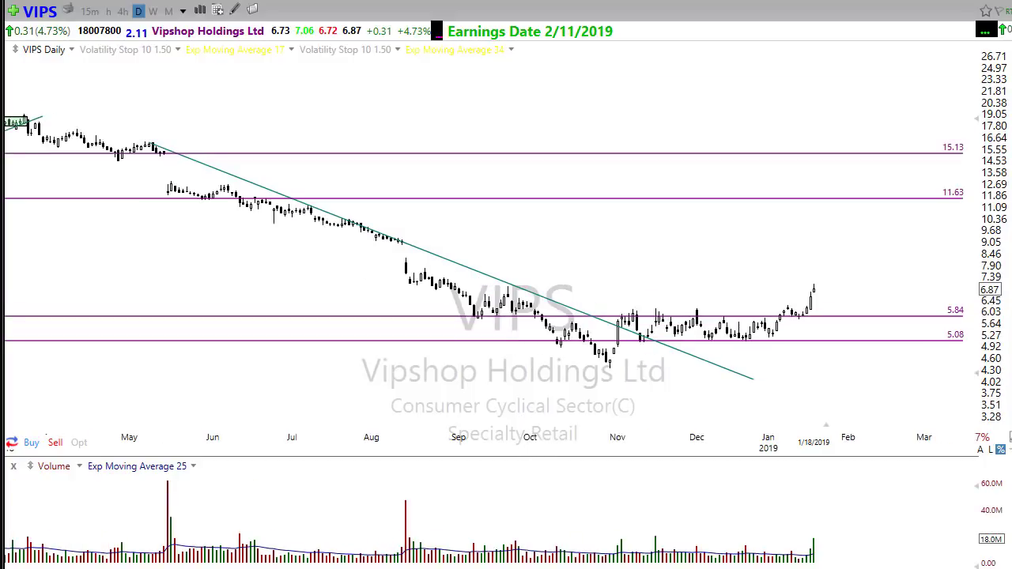
Trace VIPS's falling trendline and the 5.84 level with red arrows, and sketch the November–January swings between 5.84 and 5.08
mouse_move(134, 140)
mouse_down()
mouse_move(744, 365)
mouse_move(806, 401)
mouse_up()
mouse_move(607, 364)
mouse_down()
mouse_move(618, 319)
mouse_move(642, 340)
mouse_up()
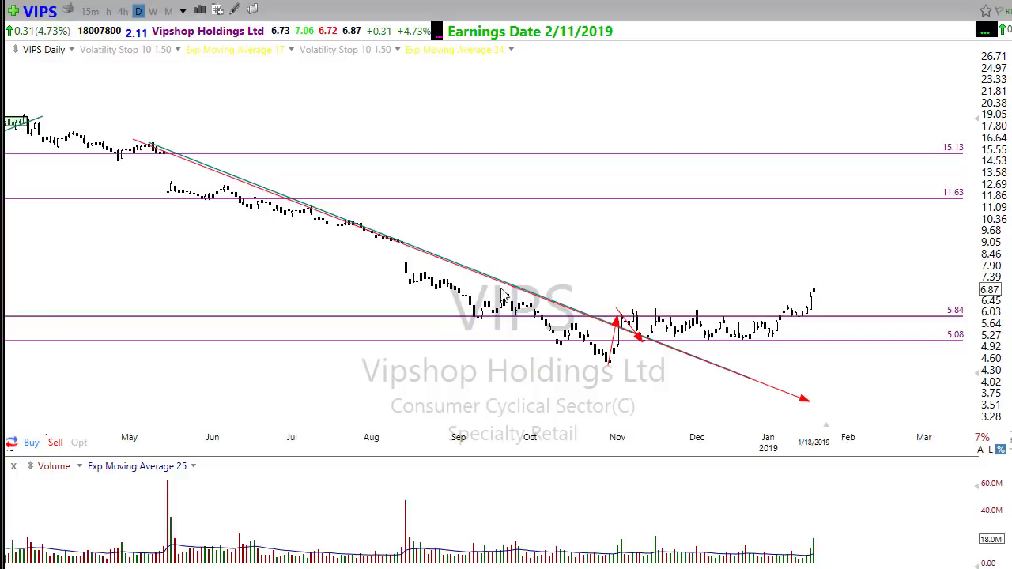
drag(459, 318, 915, 325)
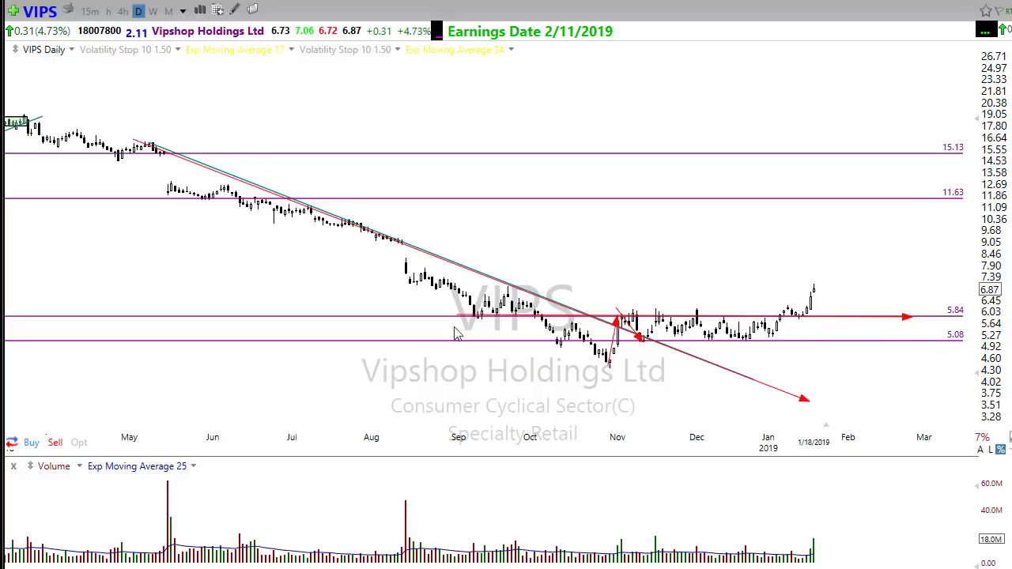
mouse_move(641, 342)
mouse_down()
mouse_move(656, 317)
mouse_move(677, 338)
mouse_move(693, 316)
mouse_move(705, 336)
mouse_move(722, 321)
mouse_move(745, 338)
mouse_move(760, 320)
mouse_move(771, 332)
mouse_up()
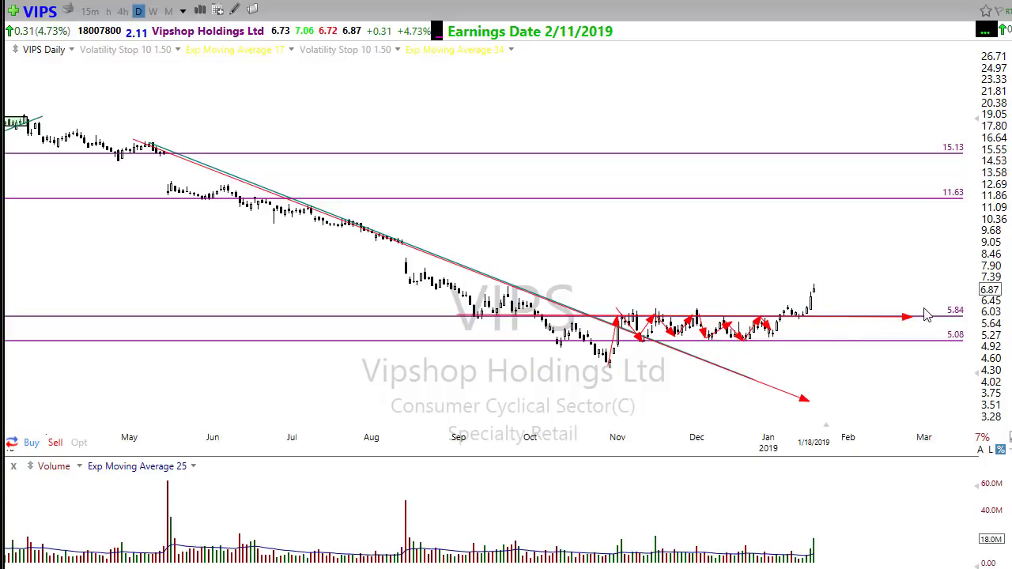
Clear the red markings and review VIPS's recent price action in the moving-average layout, returning to the trendline layout
key(Delete)
scroll(178, 176, up, 2)
click(71, 11)
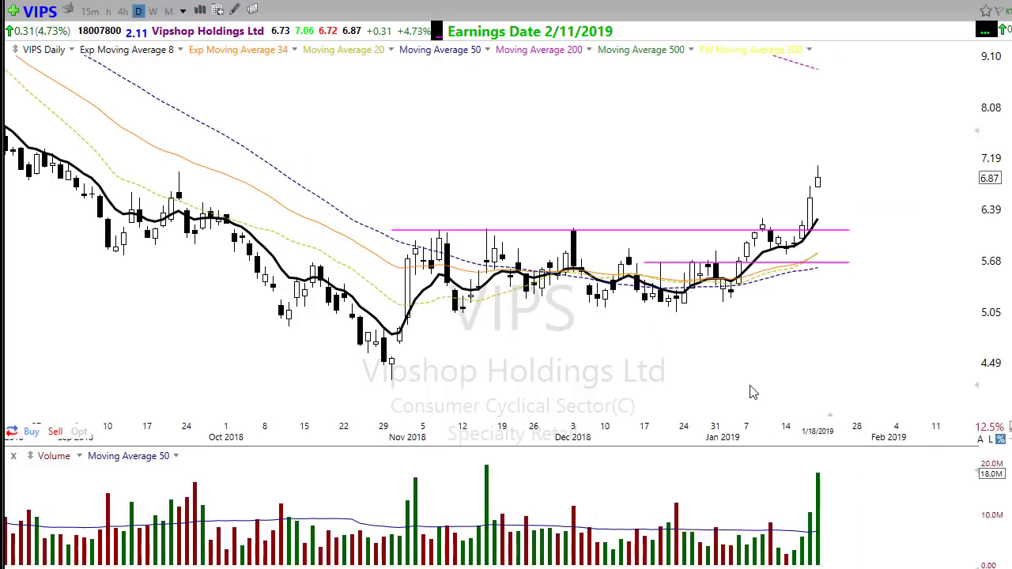
scroll(759, 390, down, 1)
scroll(566, 388, up, 1)
scroll(601, 371, down, 2)
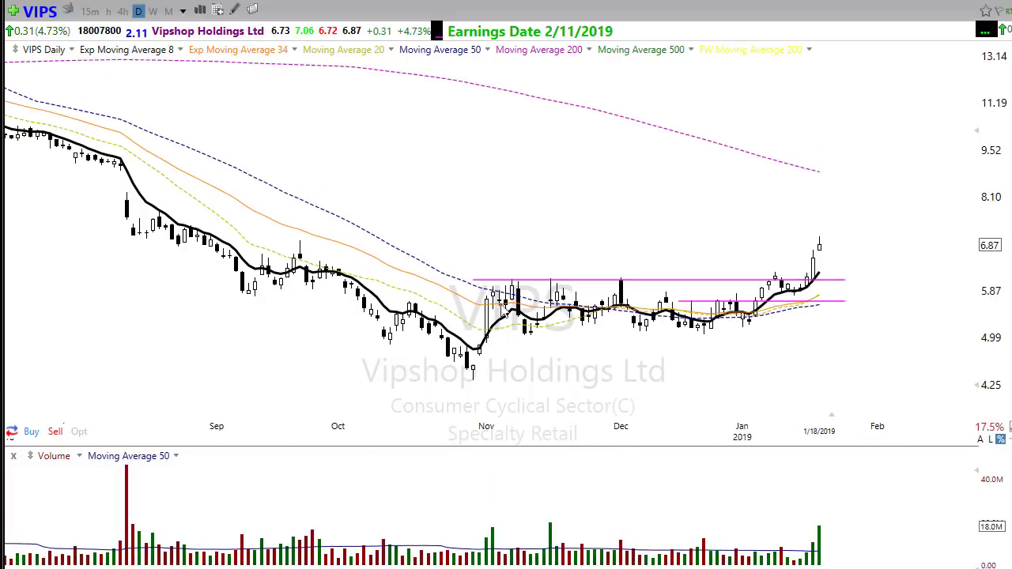
click(813, 305)
click(158, 1)
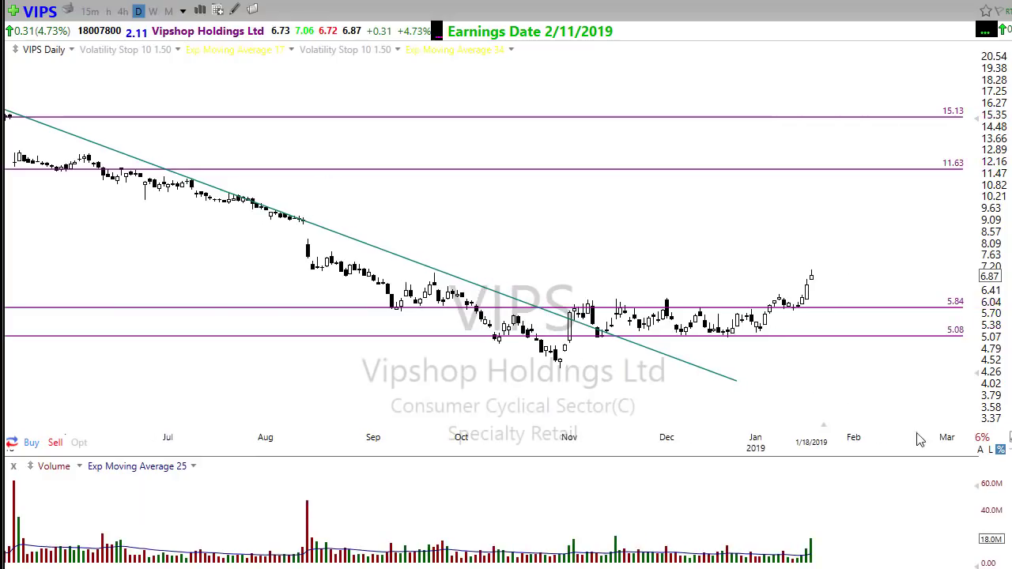
Trace the 5.84 and 5.08 levels with red arrows and mark the middle of the November–January range in green
scroll(850, 391, up, 1)
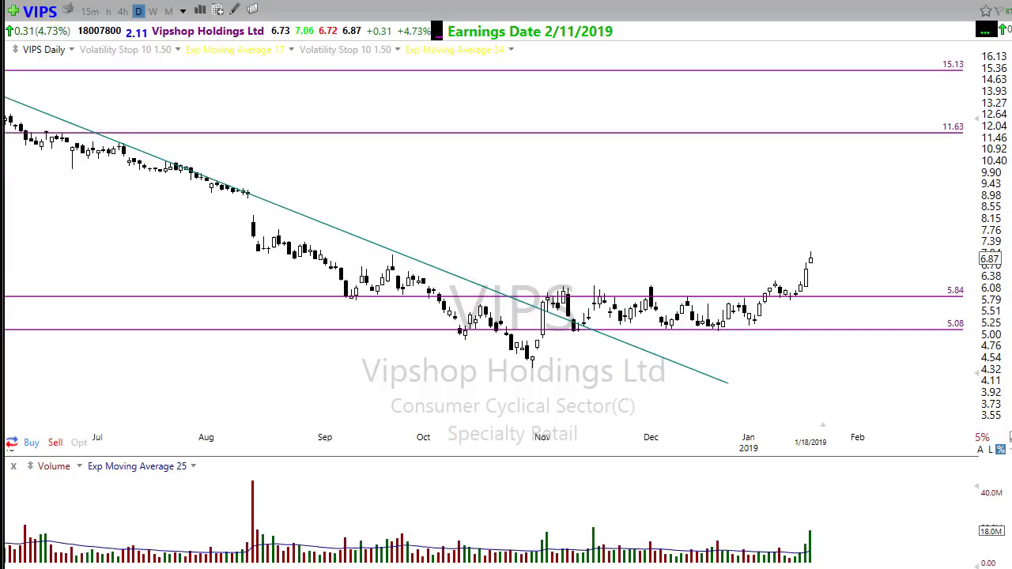
drag(338, 297, 883, 299)
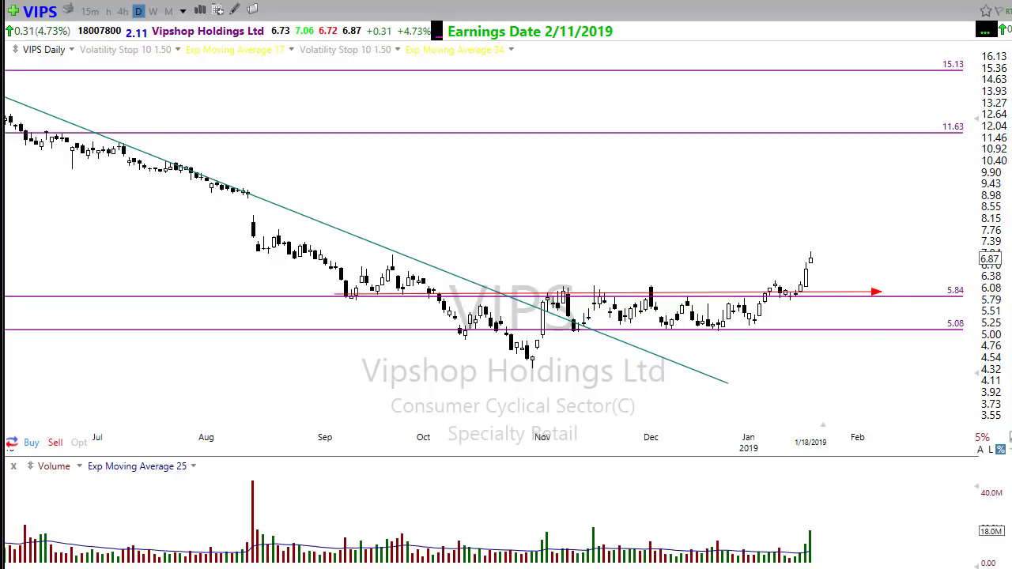
drag(526, 309, 783, 315)
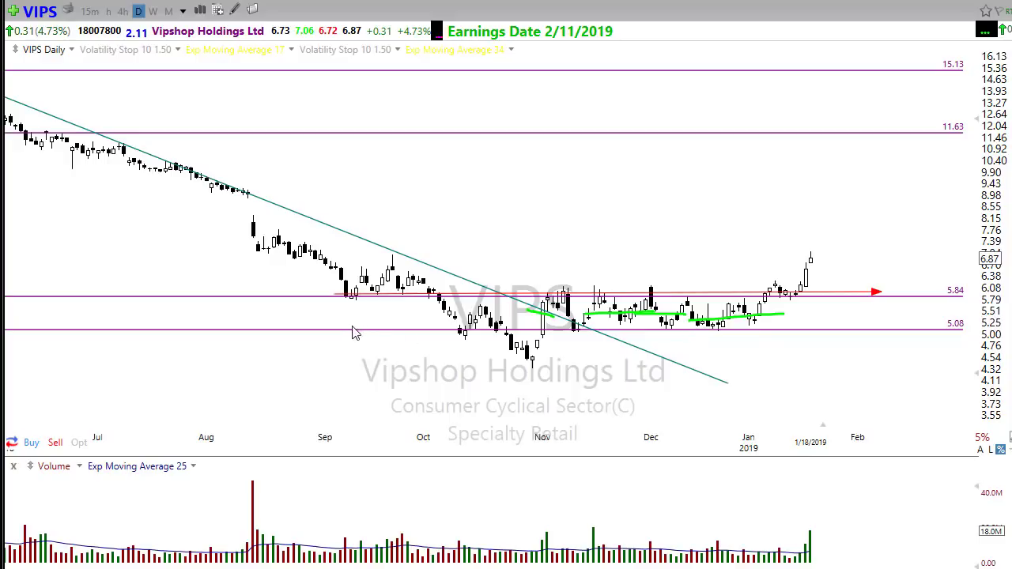
drag(332, 324, 840, 335)
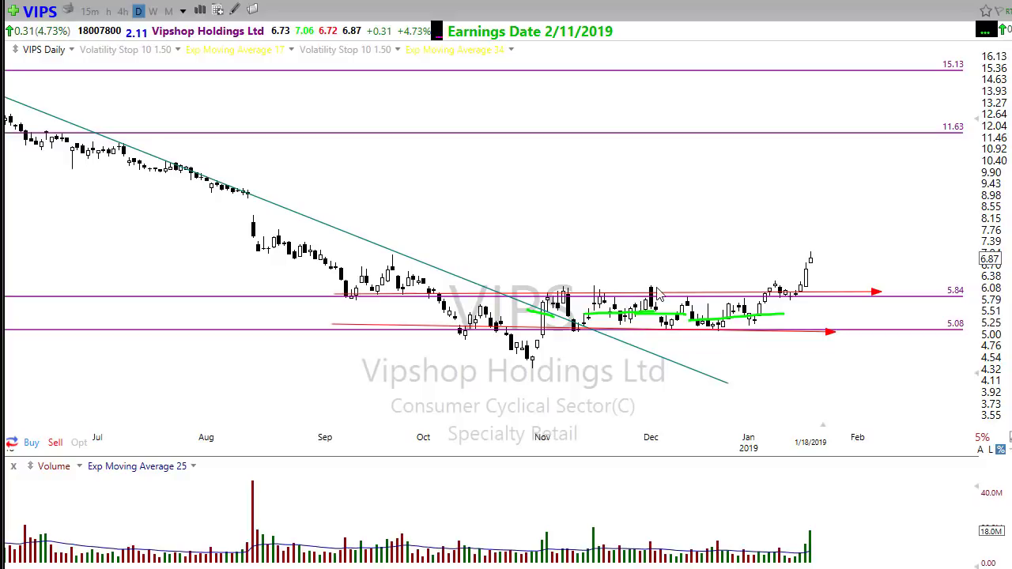
Mark the early-December high and low in green, retrace the falling trendline with a red arrow, and clear all markings
drag(639, 305, 654, 291)
mouse_move(657, 345)
mouse_down()
mouse_move(676, 319)
mouse_move(686, 345)
mouse_up()
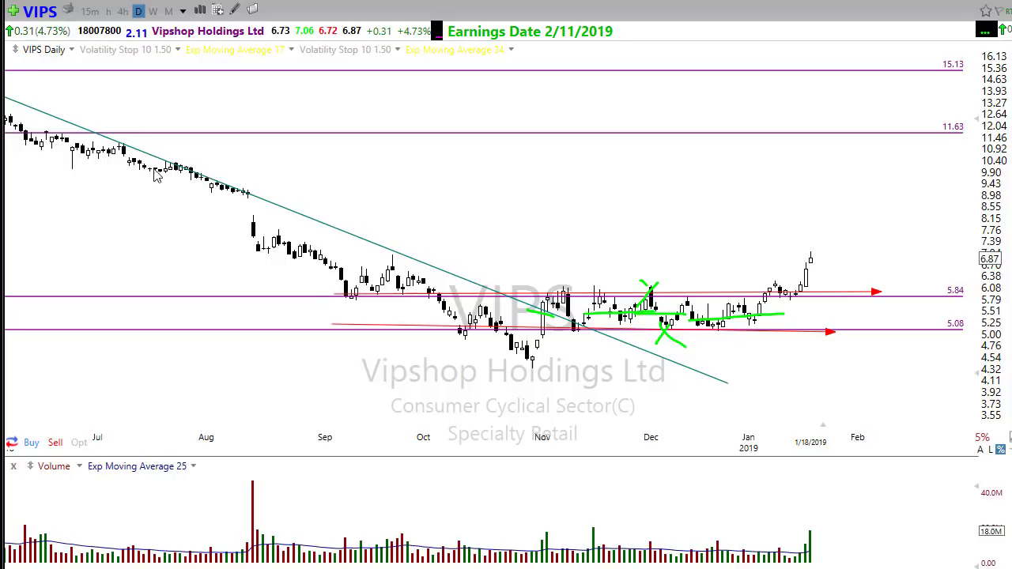
mouse_move(142, 150)
mouse_down()
mouse_move(735, 398)
mouse_move(767, 398)
mouse_move(764, 404)
mouse_up()
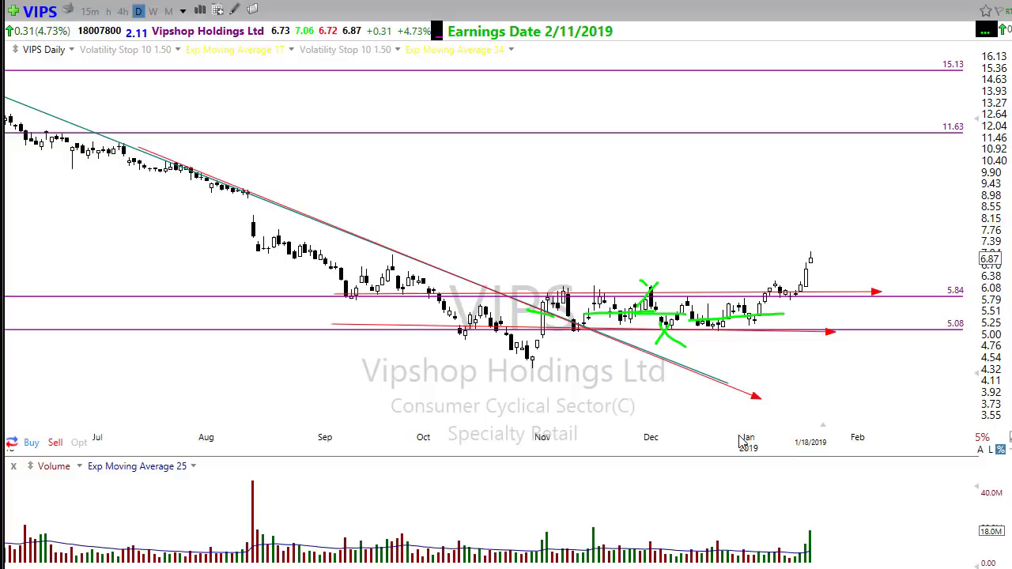
key(Escape)
Draw a red arrow under the late-December and early-January lows, circle the January low in green, and clear both
scroll(639, 411, up, 3)
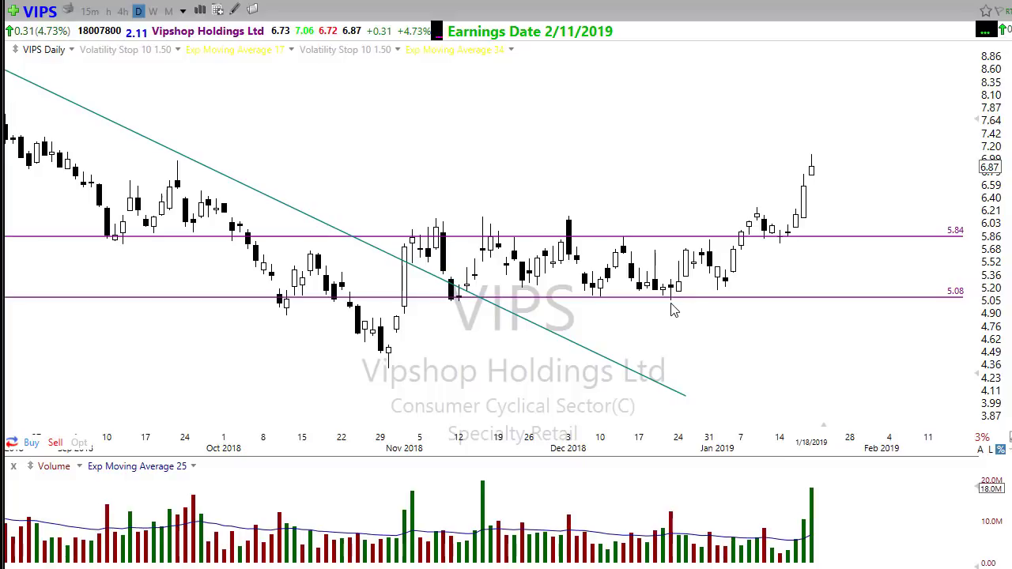
drag(669, 299, 775, 275)
mouse_move(724, 251)
mouse_down()
mouse_move(757, 277)
mouse_move(726, 307)
mouse_up()
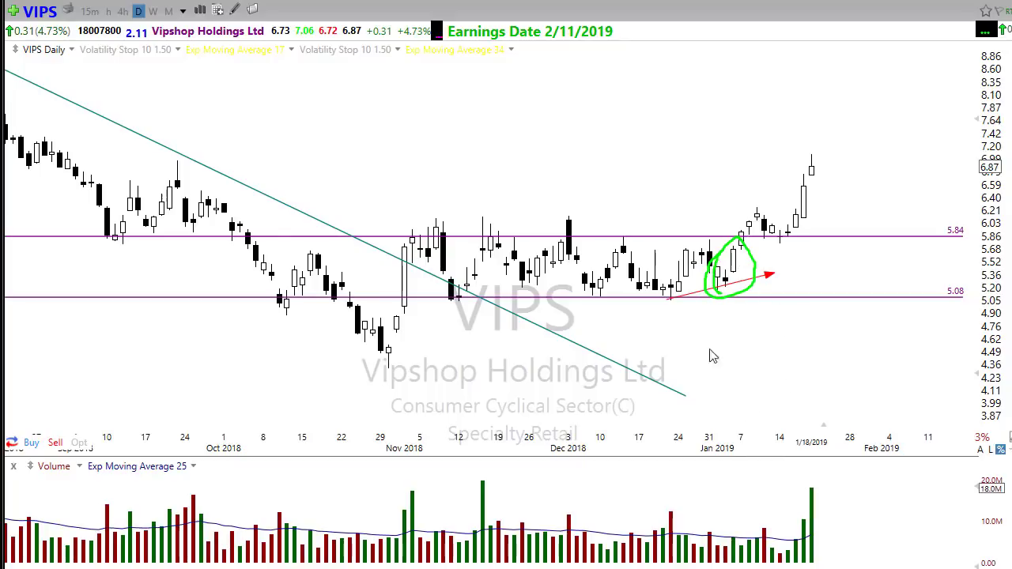
key(Escape)
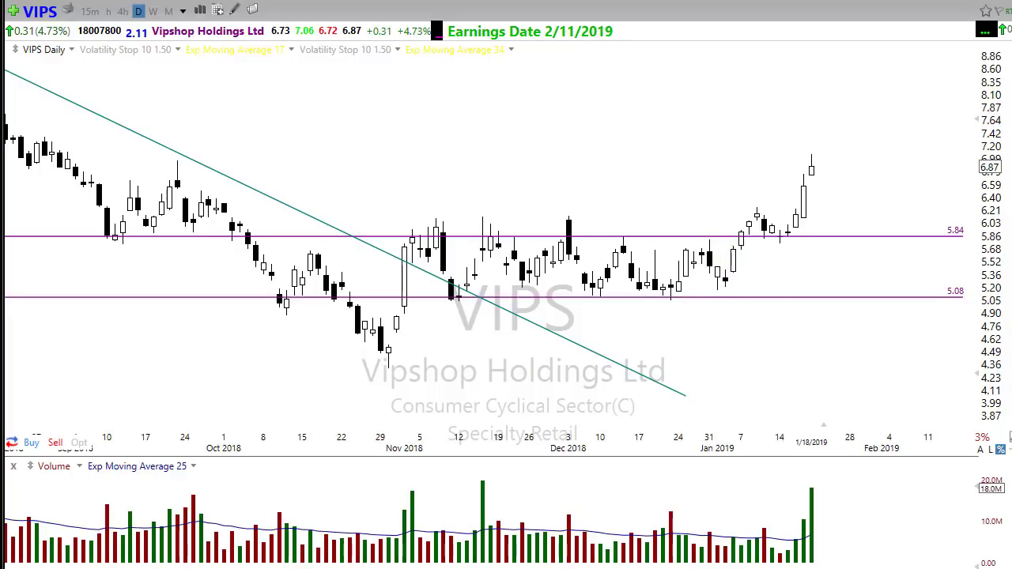
Draw a rising arrow from the late-December low, sketch the November–December swings in red, and clear the markings
drag(665, 303, 800, 263)
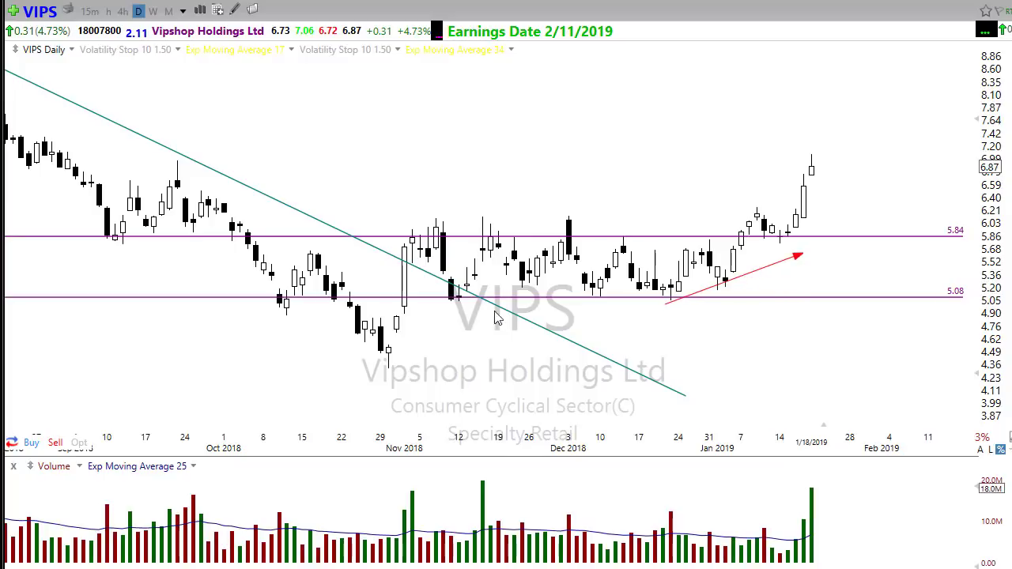
mouse_move(452, 300)
mouse_down()
mouse_move(558, 281)
mouse_move(569, 233)
mouse_move(603, 292)
mouse_up()
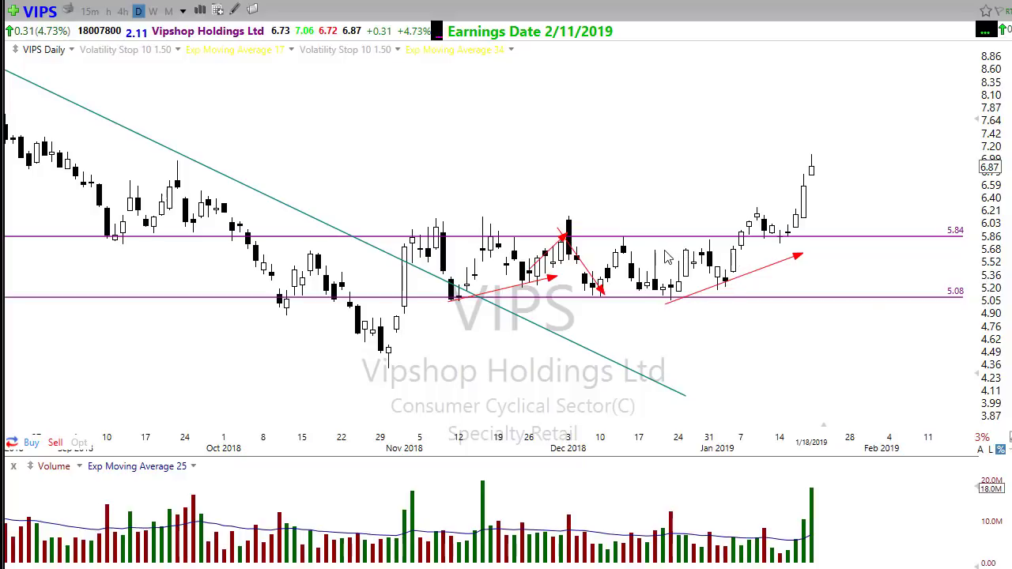
drag(649, 252, 794, 255)
key(Escape)
Draw a rising red trendline from the late-December low and sketch the January breakout and pullback to the 5.84 level
scroll(759, 338, down, 2)
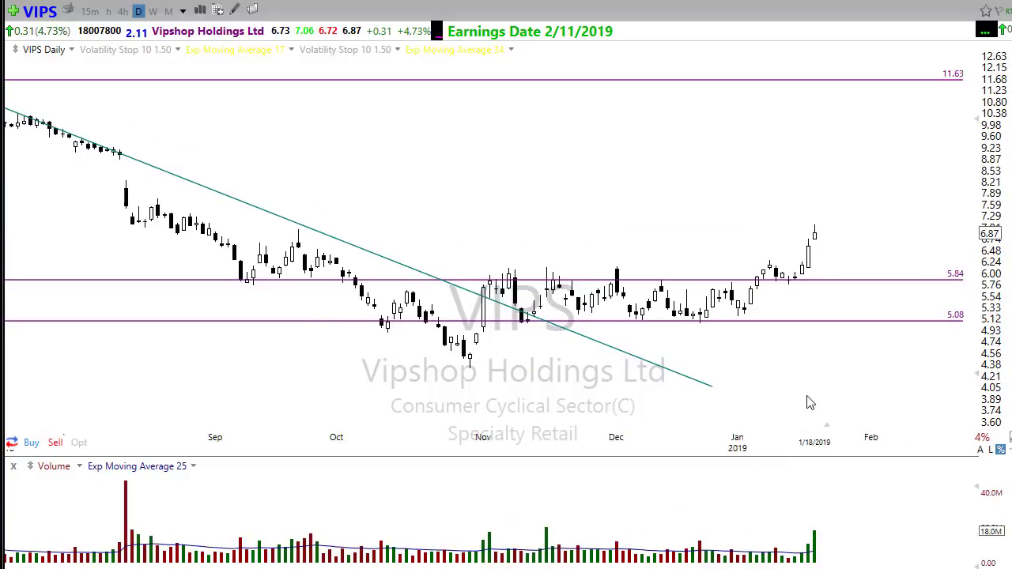
scroll(807, 395, up, 2)
mouse_move(676, 301)
mouse_down()
mouse_move(750, 280)
mouse_move(933, 179)
mouse_up()
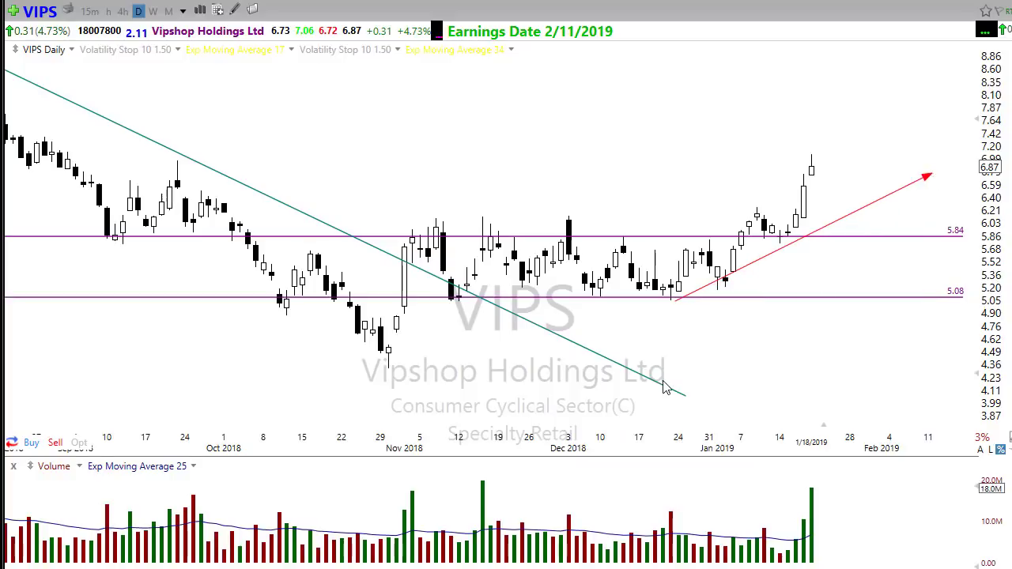
drag(722, 281, 760, 211)
mouse_move(113, 237)
mouse_down()
mouse_move(737, 250)
mouse_move(892, 237)
mouse_up()
drag(731, 207, 789, 237)
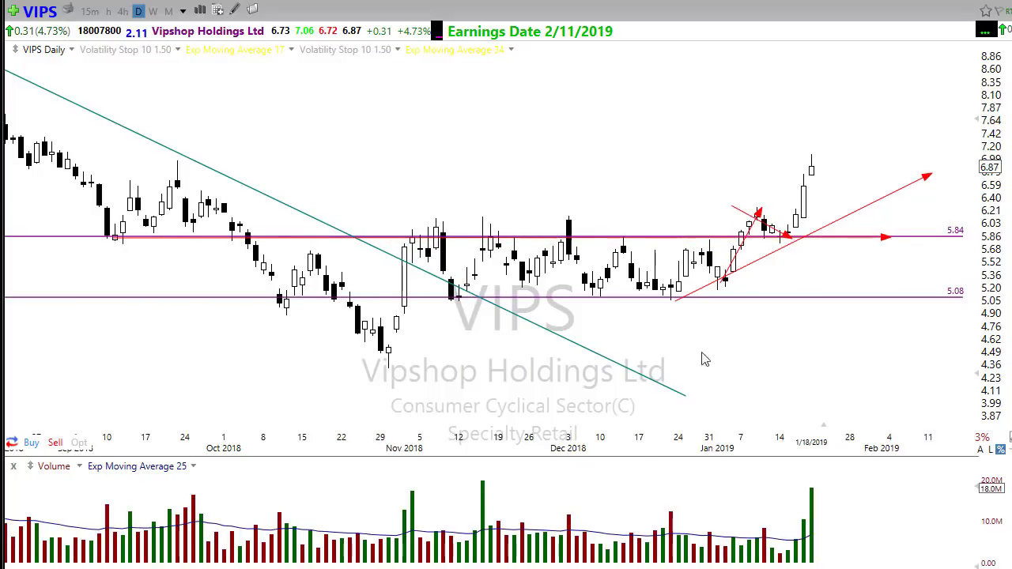
Circle the early-January low and the mid-January pullback in green, and clear all markings
mouse_move(721, 299)
mouse_down()
mouse_move(739, 294)
mouse_move(715, 257)
mouse_move(753, 281)
mouse_up()
mouse_move(781, 247)
mouse_down()
mouse_move(791, 212)
mouse_move(796, 235)
mouse_up()
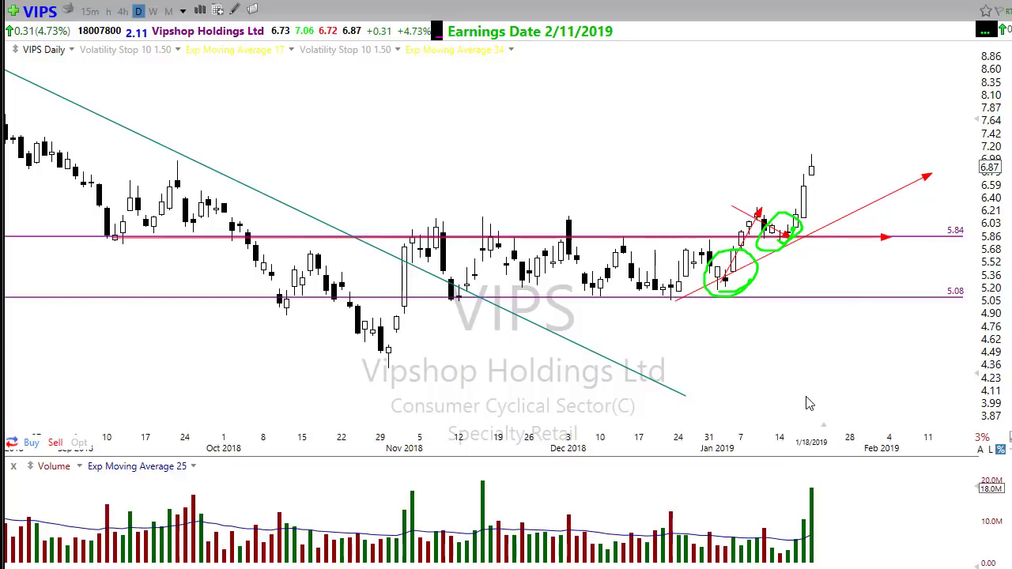
key(Escape)
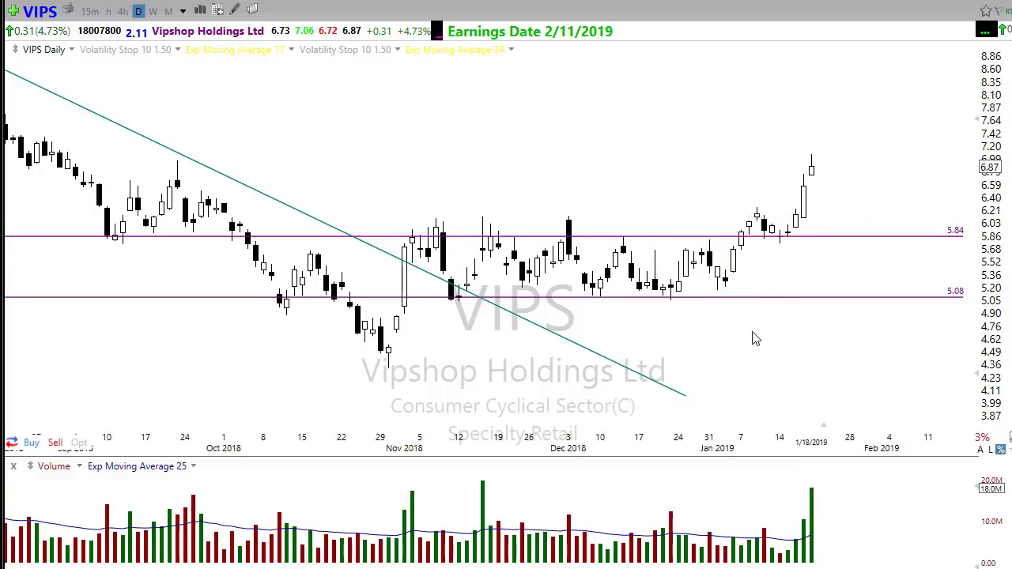
Trace the rise from the early-January low to the mid-January pullback, clear it, and widen the candle spacing
scroll(757, 324, up, 1)
scroll(721, 357, up, 1)
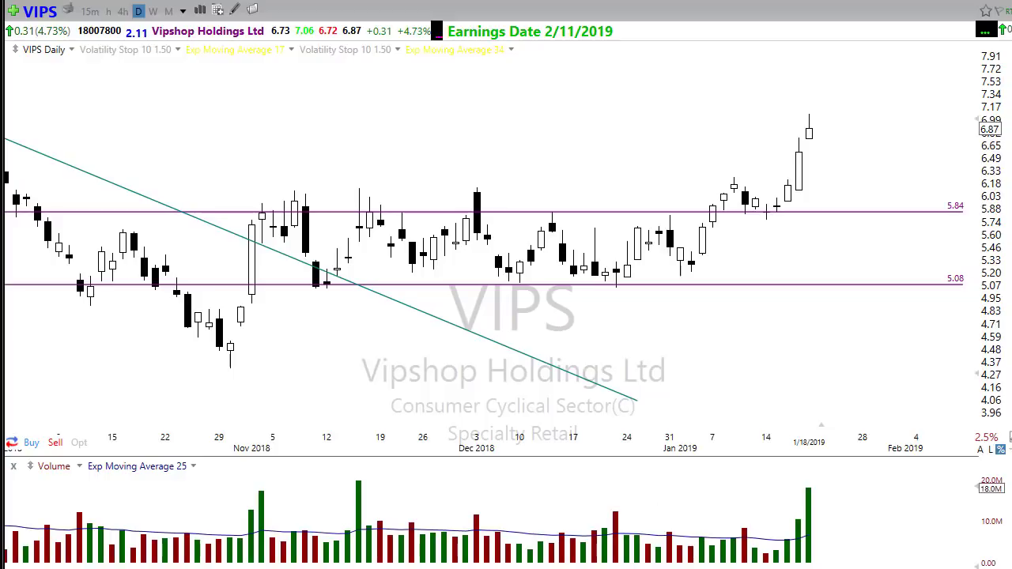
mouse_move(687, 275)
mouse_down()
mouse_move(726, 187)
mouse_move(767, 211)
mouse_up()
key(Escape)
drag(752, 258, 755, 220)
drag(637, 440, 611, 442)
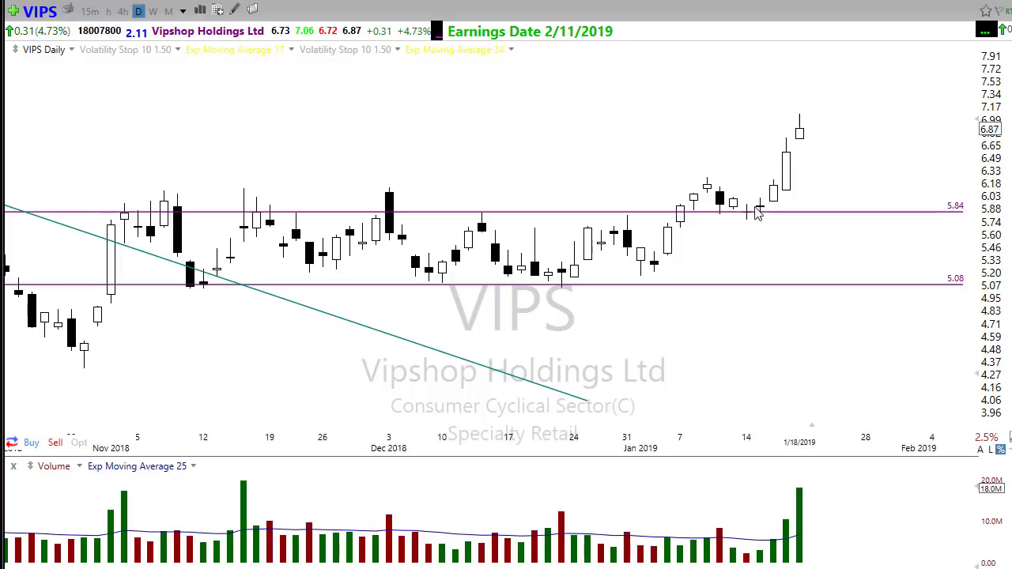
Point out the mid-January pullback and its breakout candle with red arrows, draw the rising trendline below, and clear everything
drag(705, 198, 806, 198)
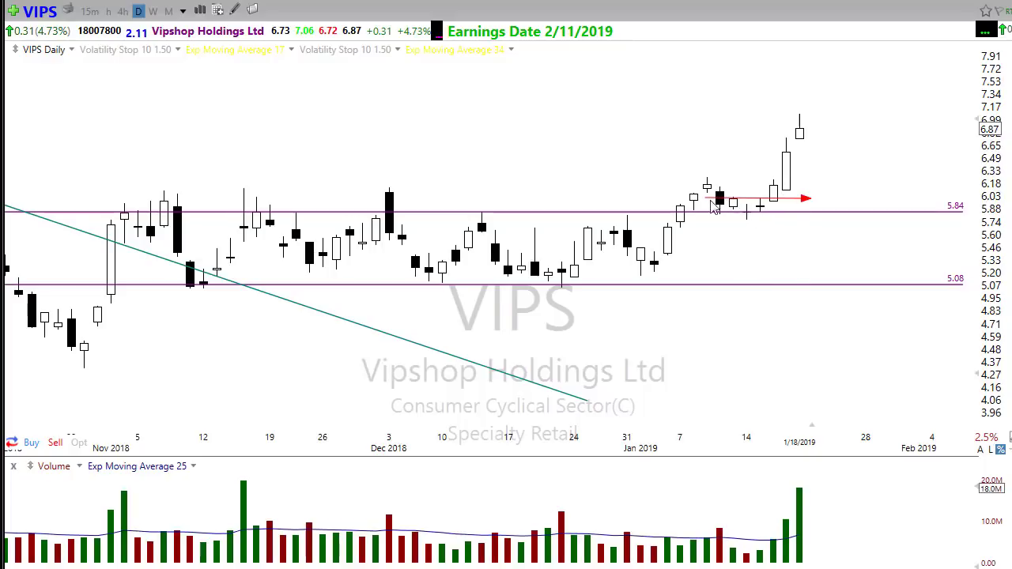
drag(801, 250, 774, 208)
drag(613, 288, 857, 172)
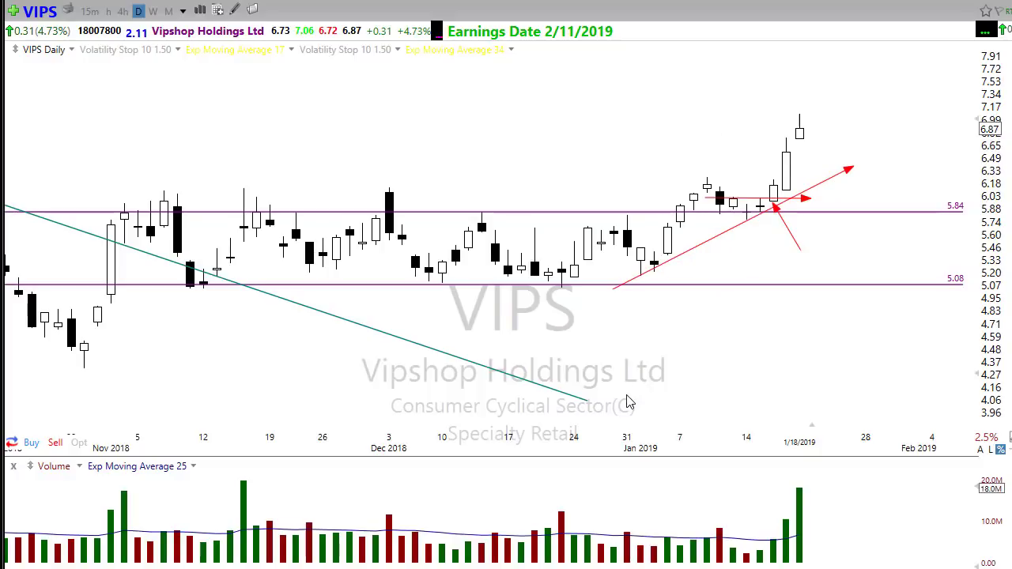
key(Escape)
Add a horizontal price level at 7.05 and mark its August–September touches and the latest January candle in green
scroll(622, 379, down, 5)
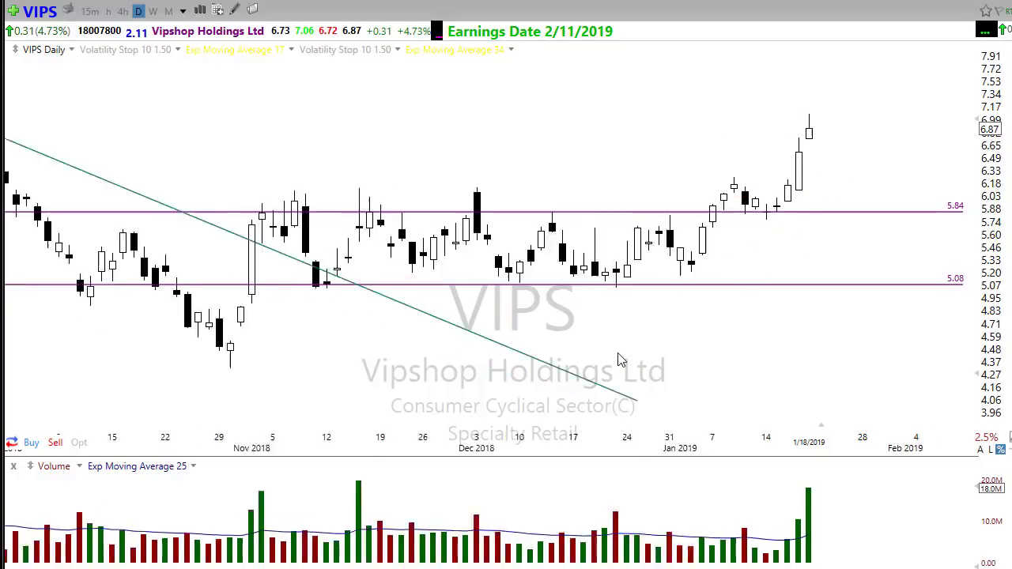
drag(892, 225, 902, 235)
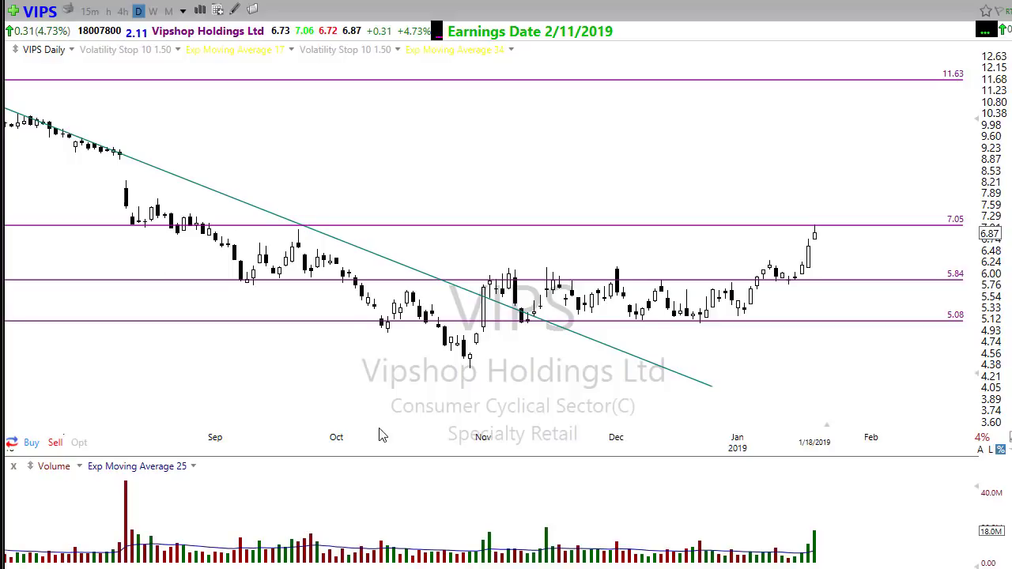
drag(119, 229, 310, 223)
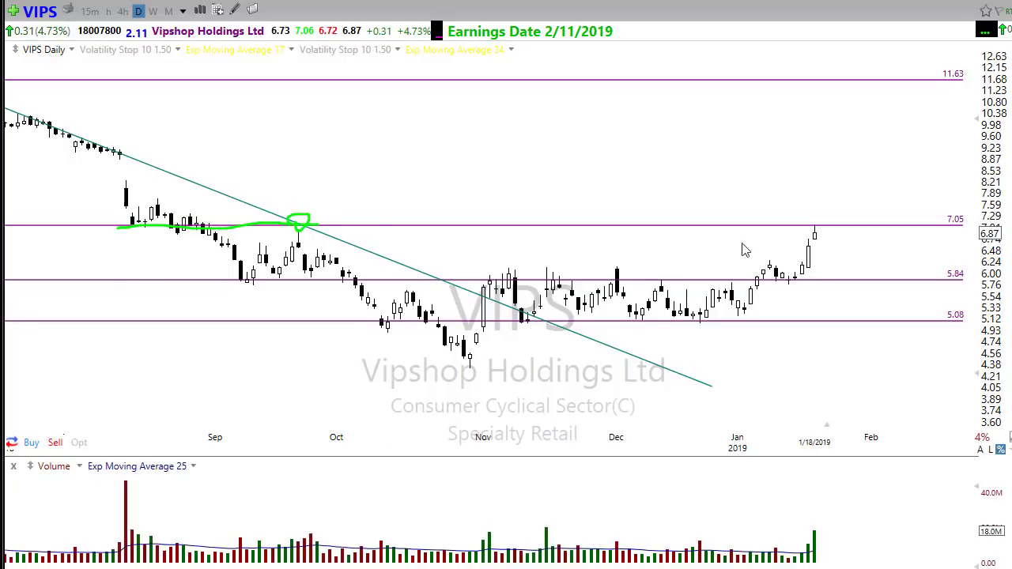
drag(815, 235, 822, 226)
Draw a rising red trendline under the January lows and sketch possible pullback and continuation paths around the 7.05 level
mouse_move(713, 330)
mouse_down()
mouse_move(878, 255)
mouse_move(915, 219)
mouse_up()
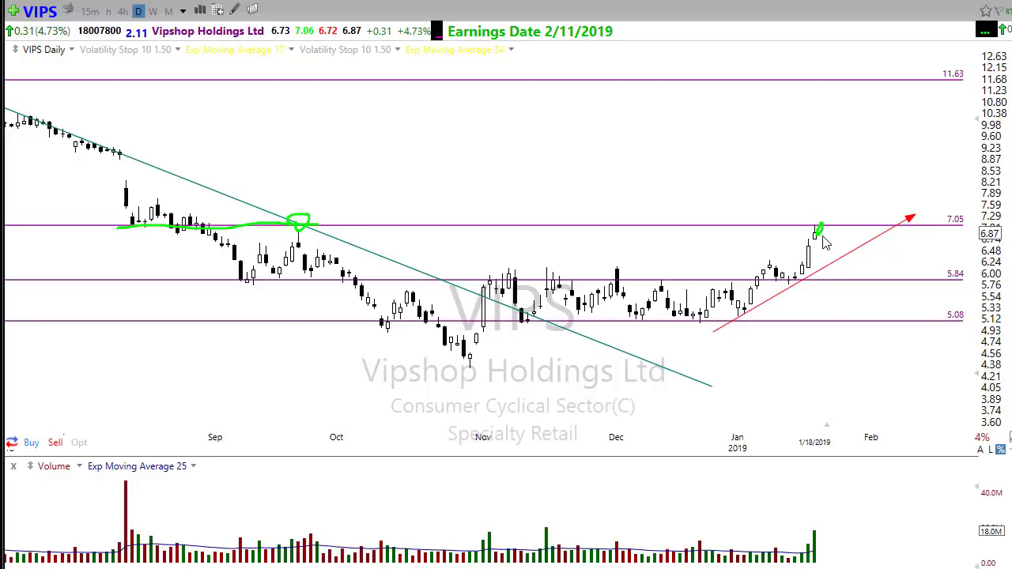
mouse_move(816, 236)
mouse_down()
mouse_move(823, 226)
mouse_move(853, 249)
mouse_move(913, 214)
mouse_up()
mouse_move(816, 234)
mouse_down()
mouse_move(905, 242)
mouse_move(898, 231)
mouse_up()
mouse_move(789, 279)
mouse_down()
mouse_move(830, 212)
mouse_move(895, 230)
mouse_up()
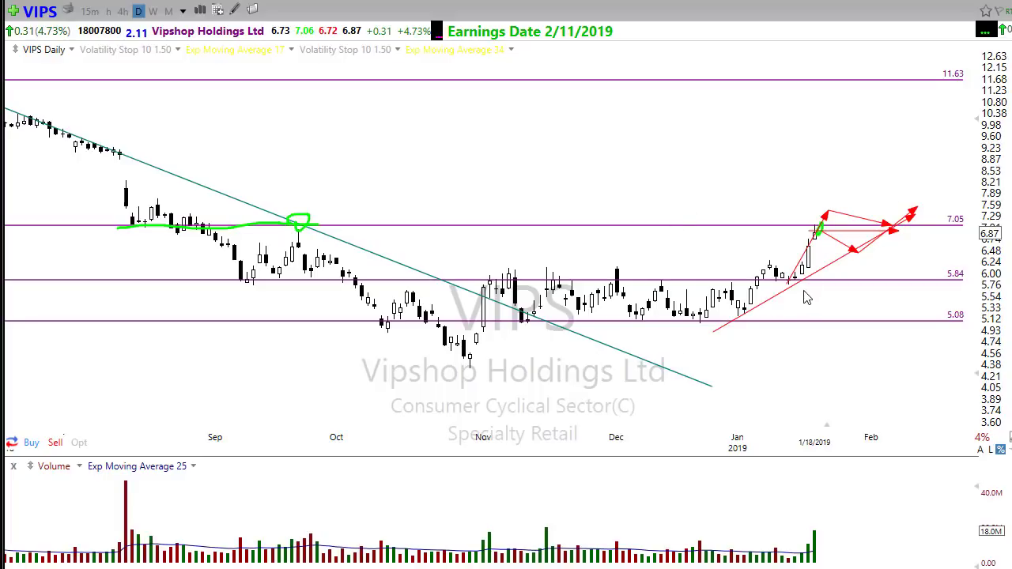
Trace the January price action near the 5.84 and 7.05 levels with horizontal strokes, and clear all markings
drag(700, 283, 852, 283)
drag(761, 230, 861, 230)
key(Escape)
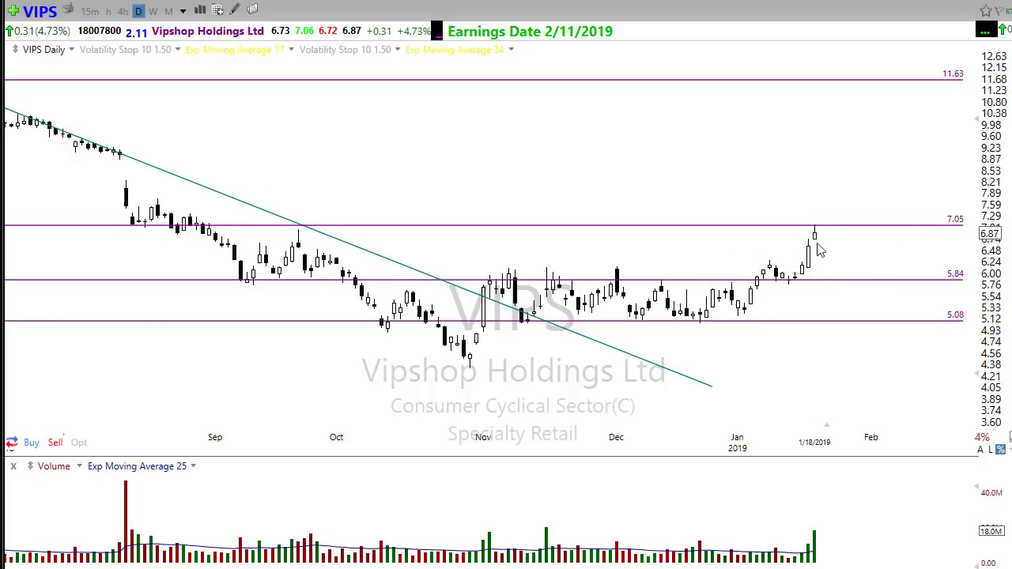
scroll(797, 360, up, 3)
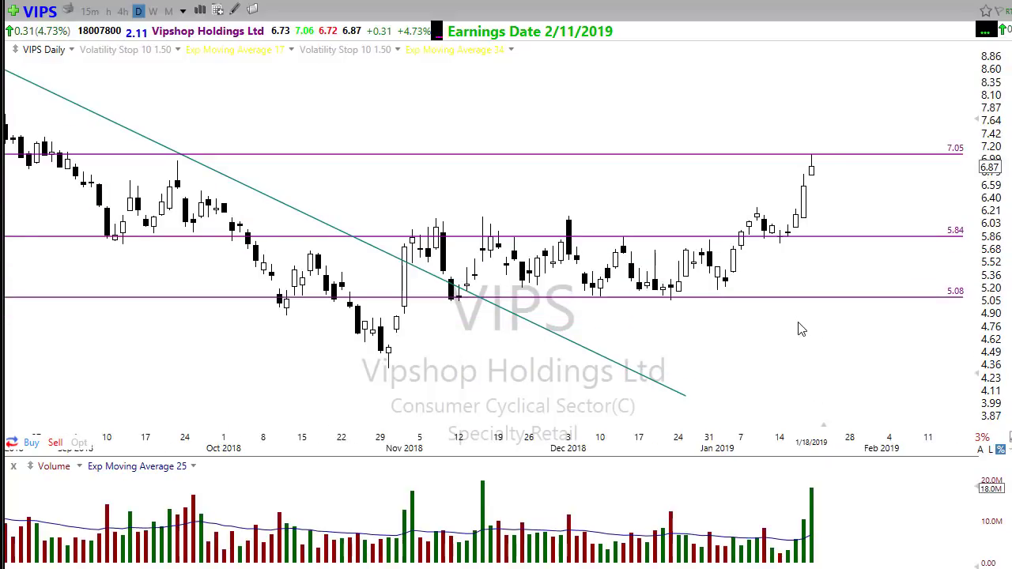
scroll(795, 336, down, 3)
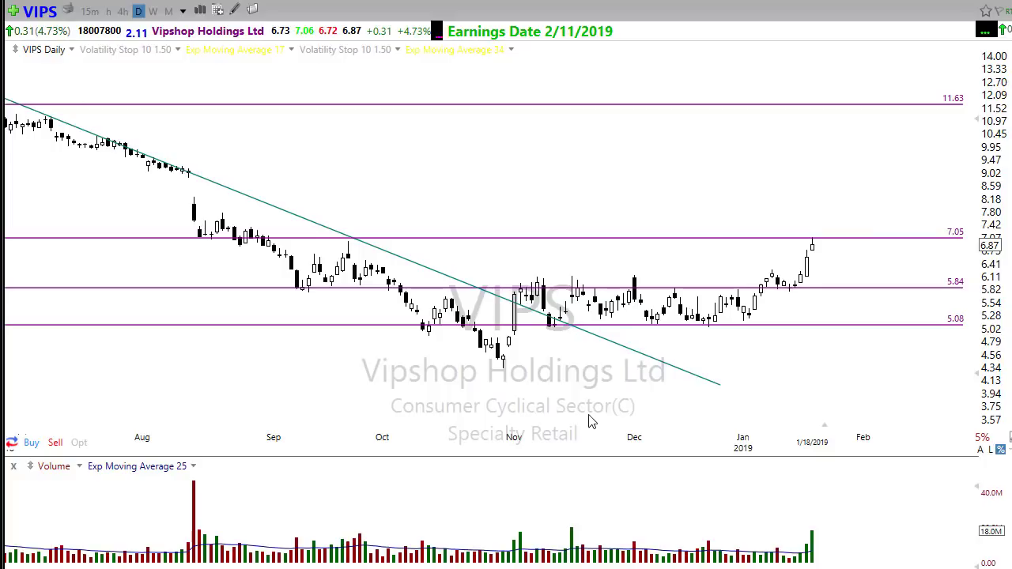
scroll(545, 369, up, 4)
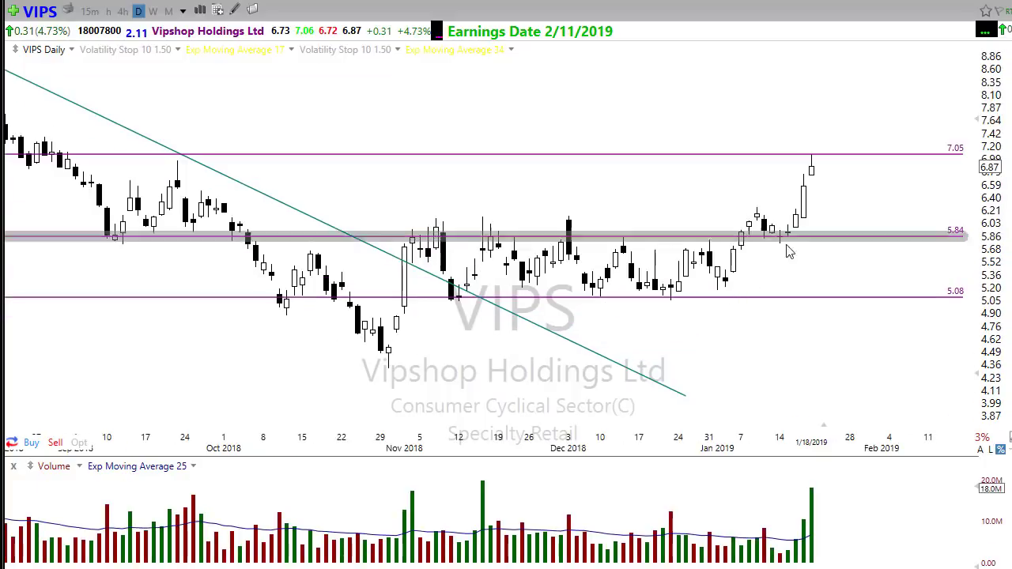
scroll(419, 419, down, 1)
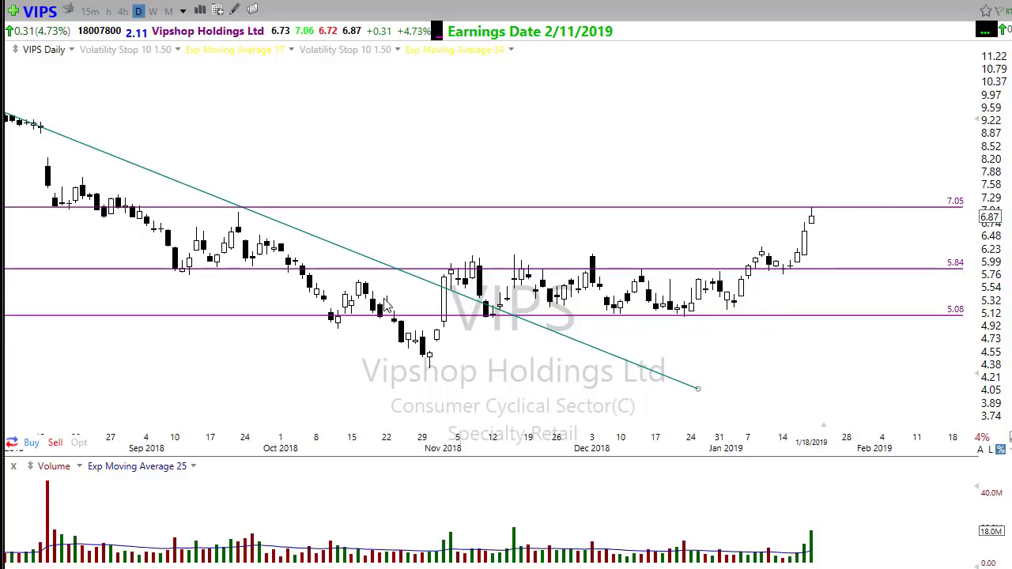
Load the FB daily chart with its price history back to the summer of 2018 in view
scroll(436, 309, down, 3)
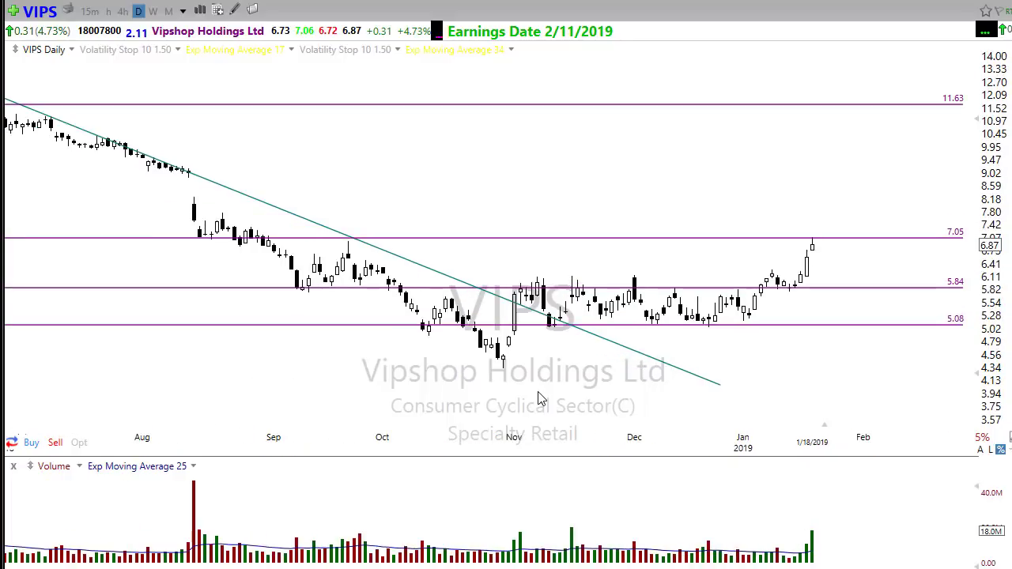
text(fb)
key(Return)
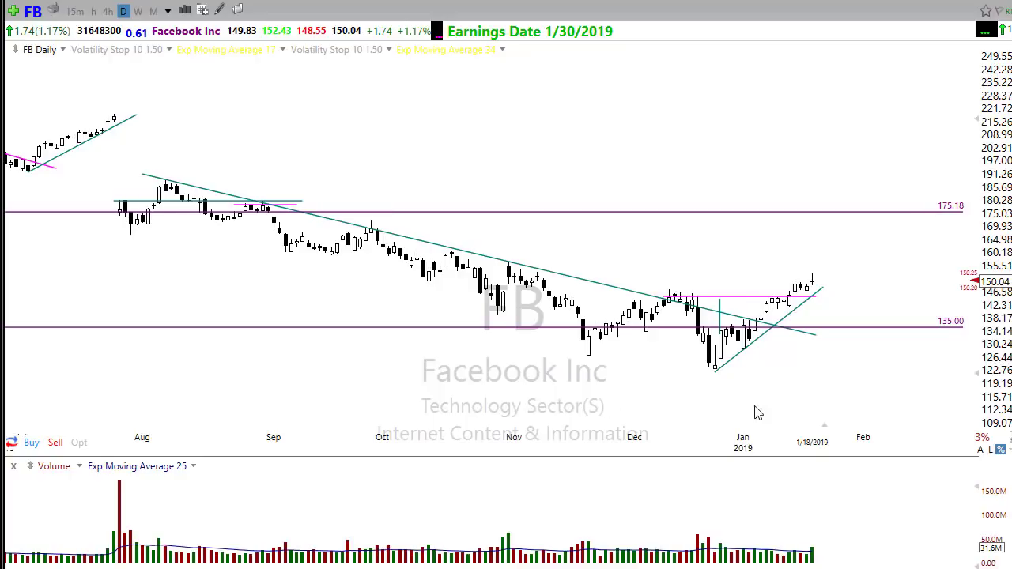
Trace FB's January rise, consolidation and breakout on the daily chart with red arrows, and clear the markings
scroll(766, 405, up, 2)
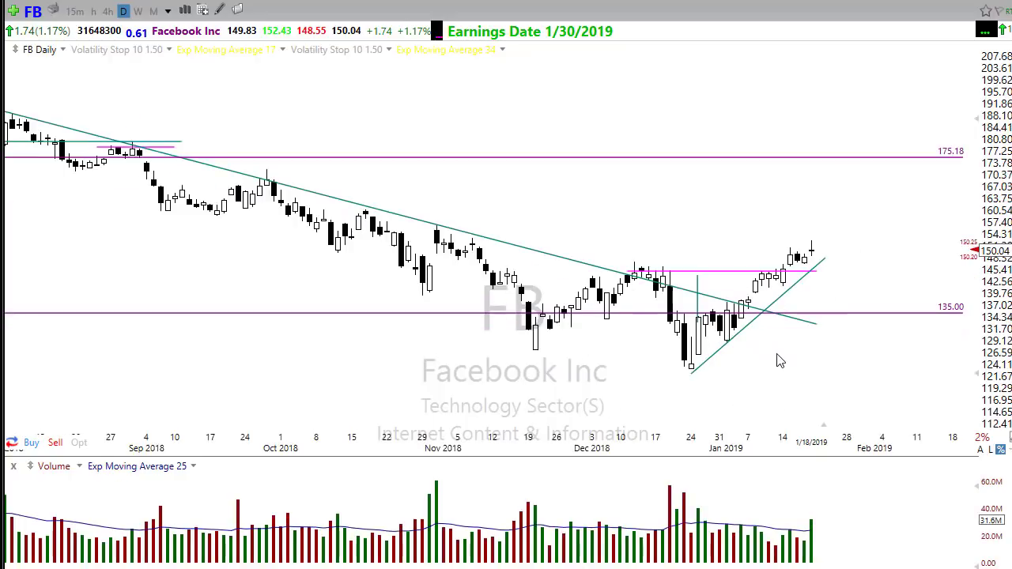
scroll(795, 373, up, 2)
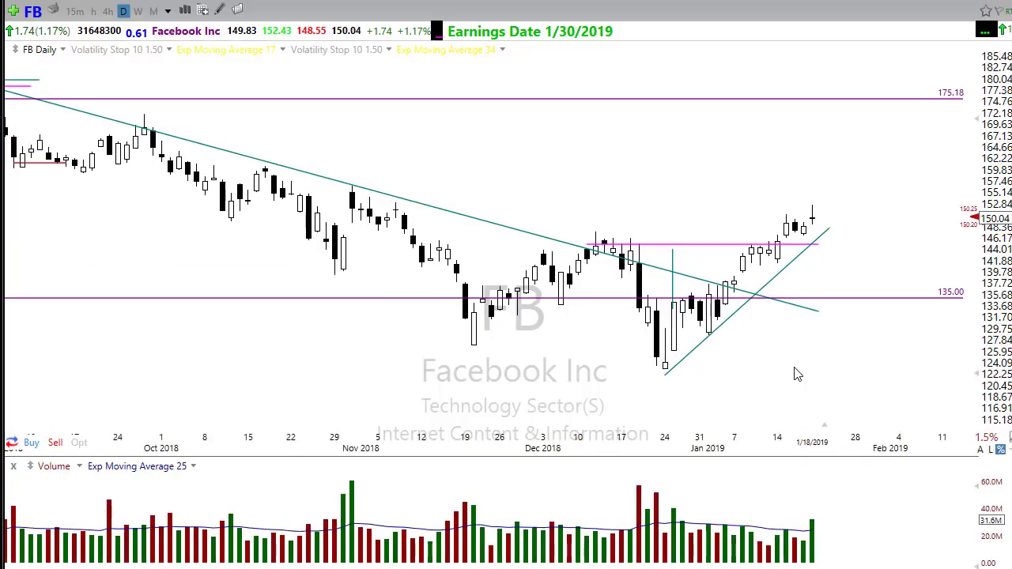
scroll(795, 374, down, 1)
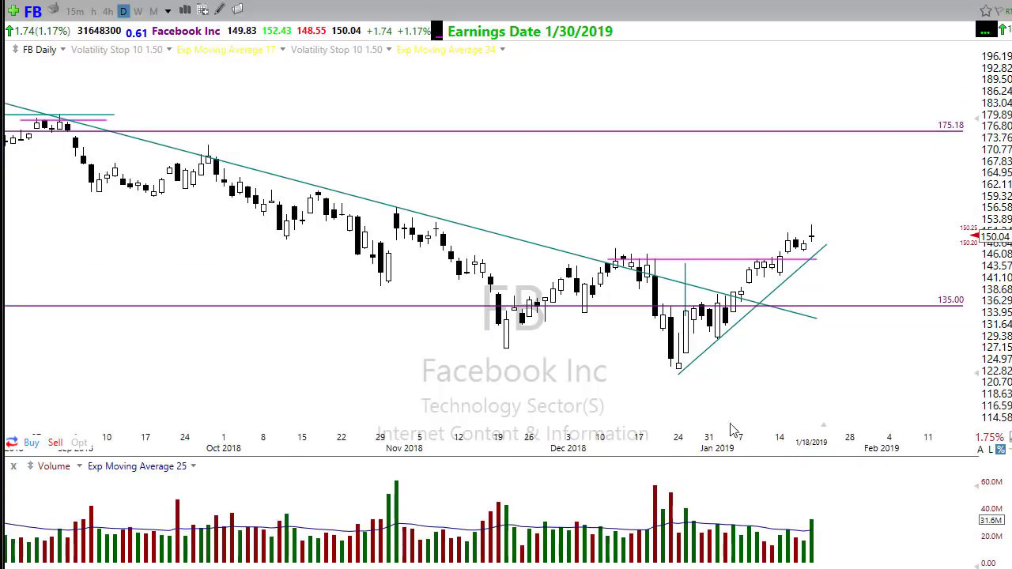
scroll(726, 419, up, 1)
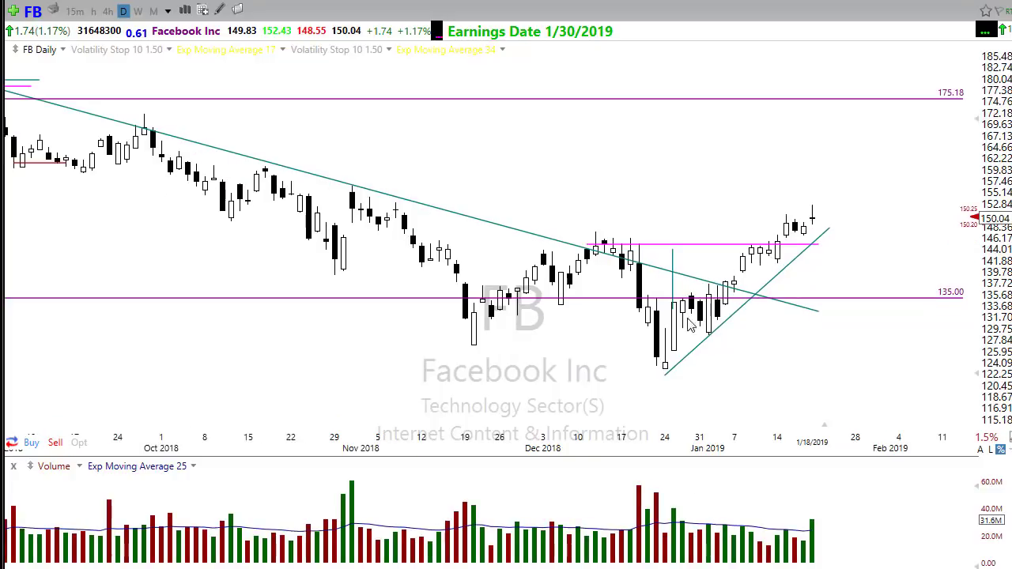
mouse_move(710, 331)
mouse_down()
mouse_move(747, 262)
mouse_move(761, 256)
mouse_up()
drag(821, 320, 782, 263)
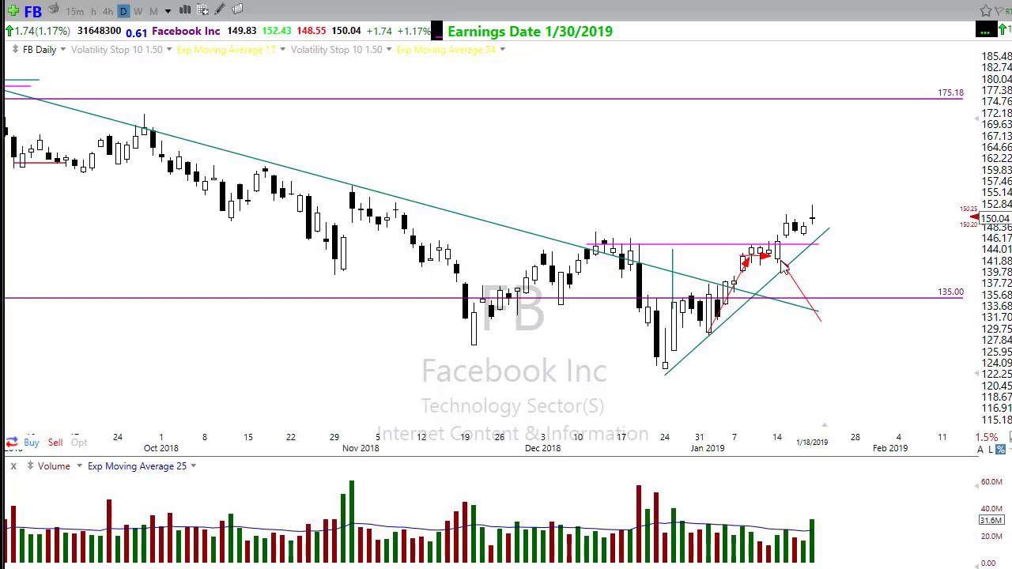
mouse_move(802, 231)
mouse_down()
mouse_move(792, 219)
mouse_move(819, 211)
mouse_up()
key(Escape)
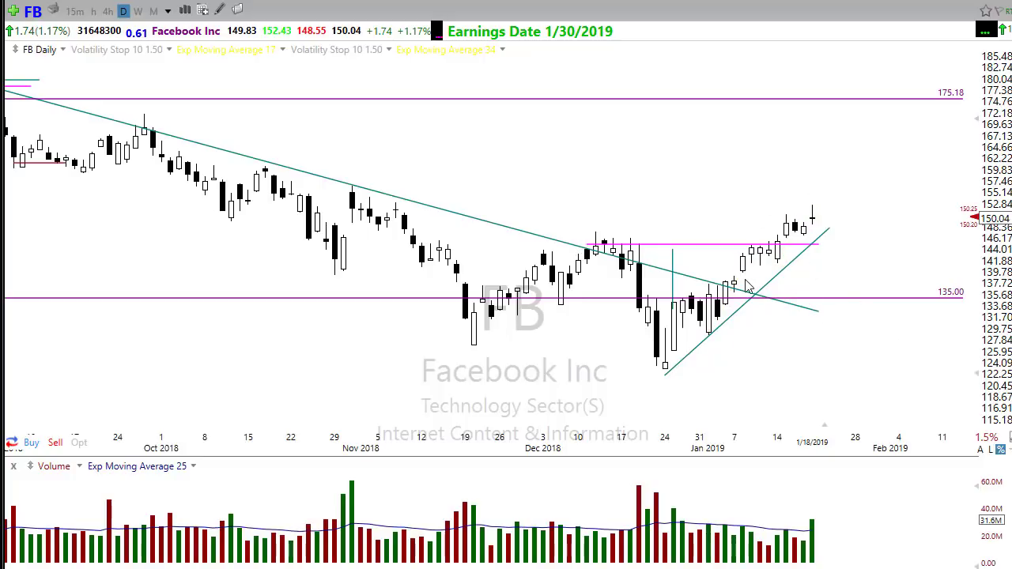
scroll(775, 346, up, 2)
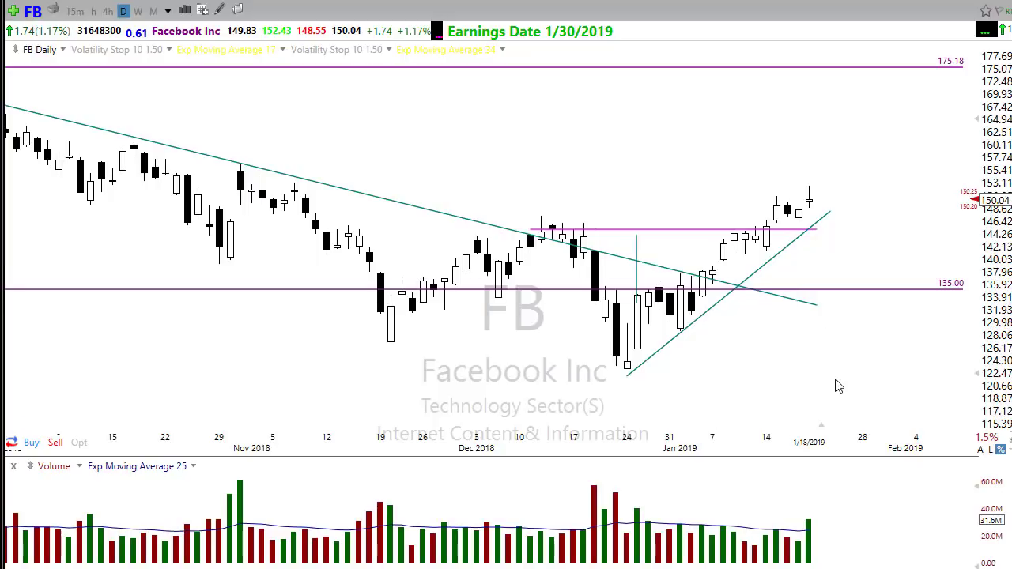
scroll(816, 387, up, 1)
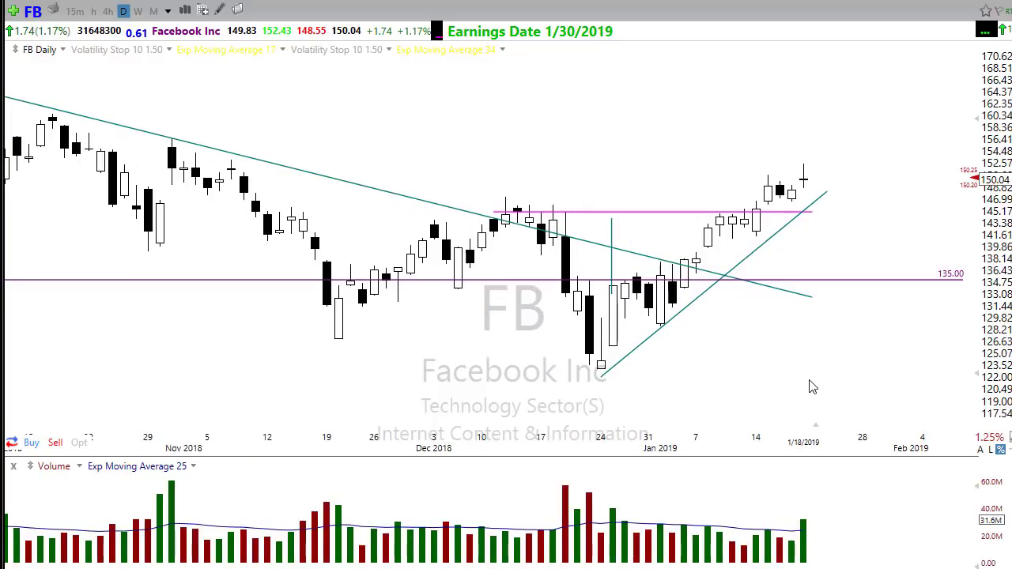
scroll(811, 387, down, 1)
scroll(795, 403, down, 1)
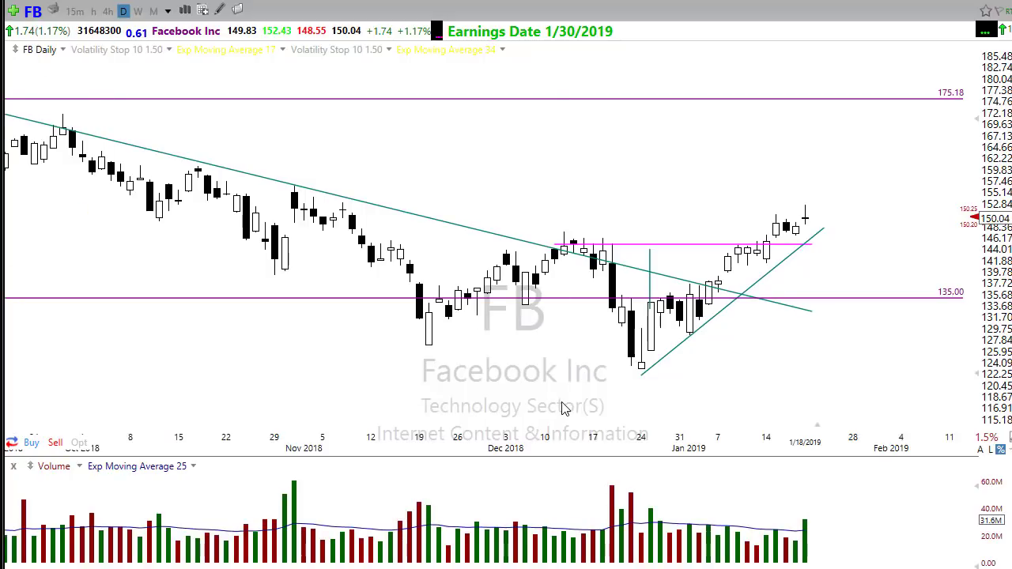
Load the CTRP daily chart with price history back to the summer of 2018 in view
text(CTRP)
key(Return)
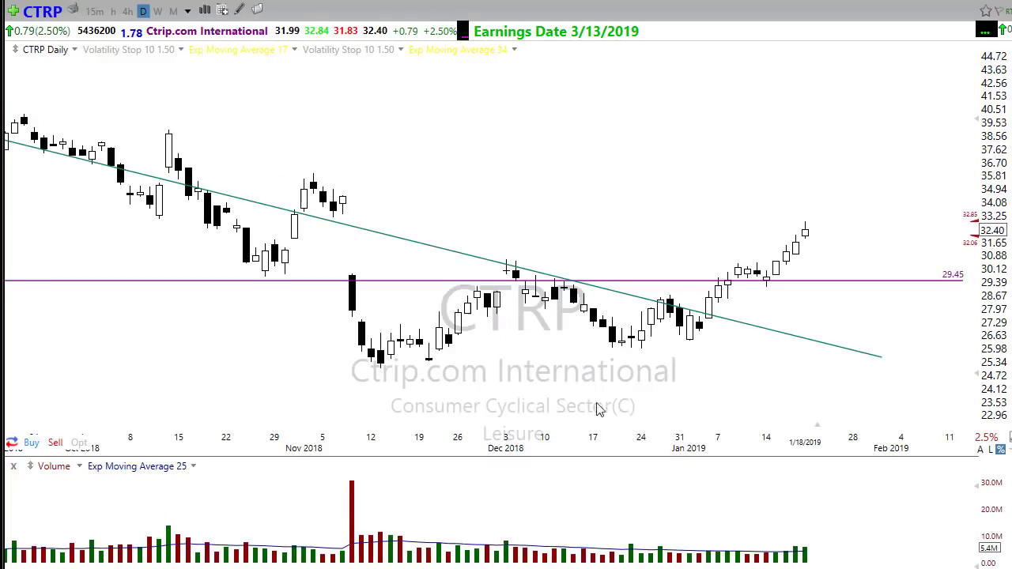
scroll(815, 375, down, 2)
scroll(805, 389, down, 2)
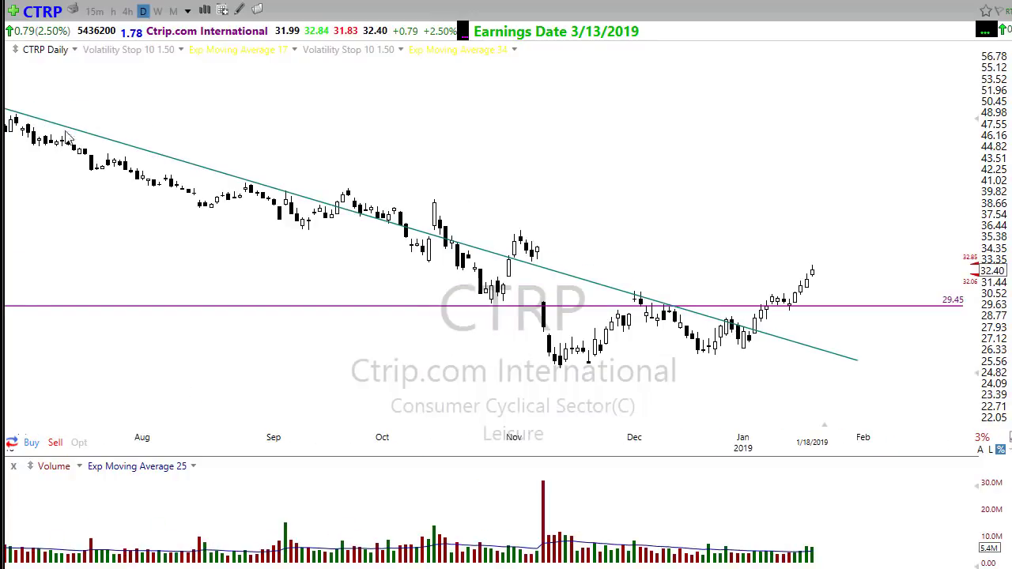
Trace CTRP's falling trendline, its January break and the hold above the 29.45 level with red arrows, and clear them
mouse_move(13, 109)
mouse_down()
mouse_move(624, 263)
mouse_move(844, 362)
mouse_up()
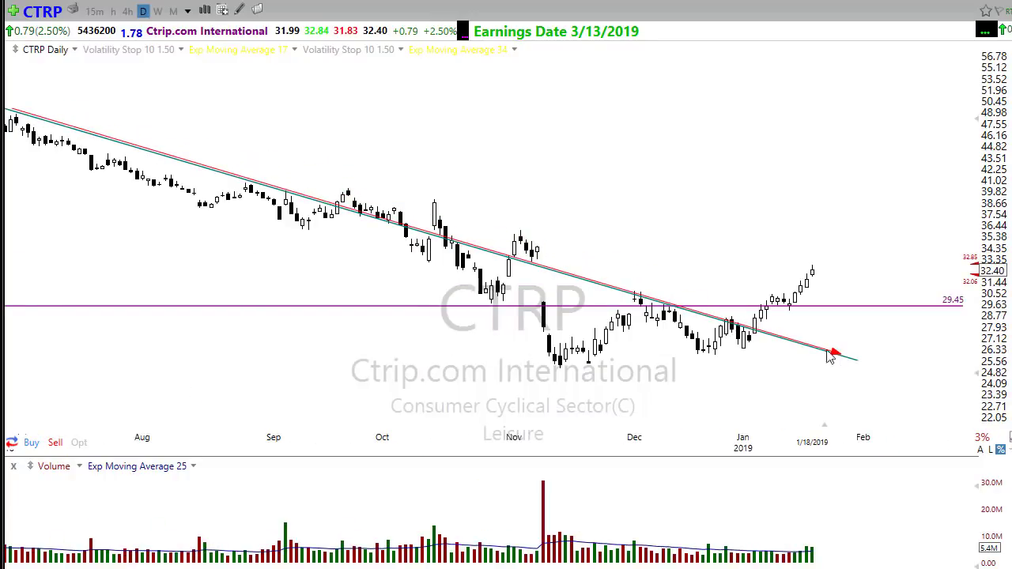
drag(731, 348, 765, 301)
drag(488, 310, 885, 308)
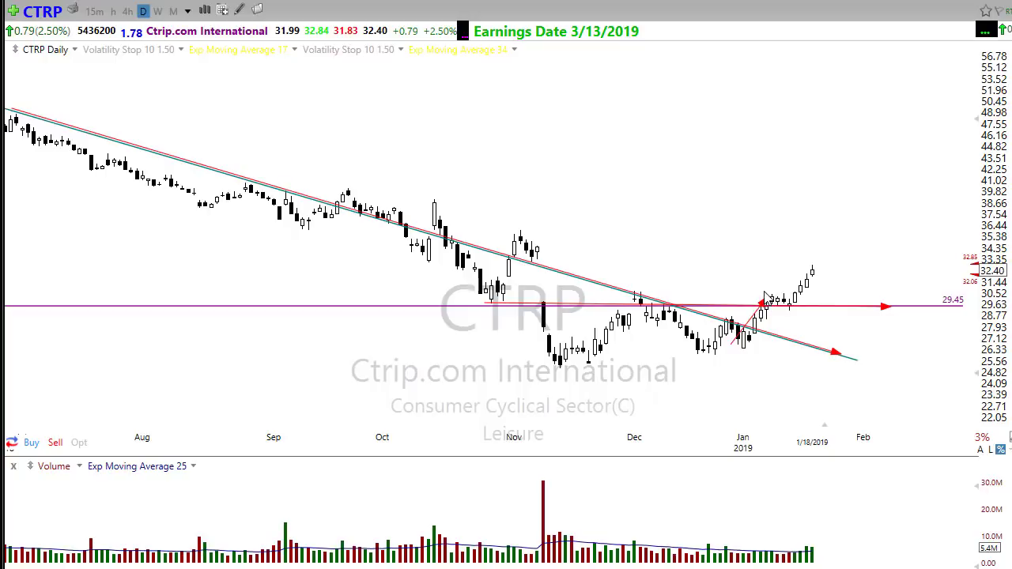
drag(760, 299, 876, 305)
mouse_move(815, 326)
mouse_down()
mouse_move(799, 308)
mouse_move(836, 265)
mouse_up()
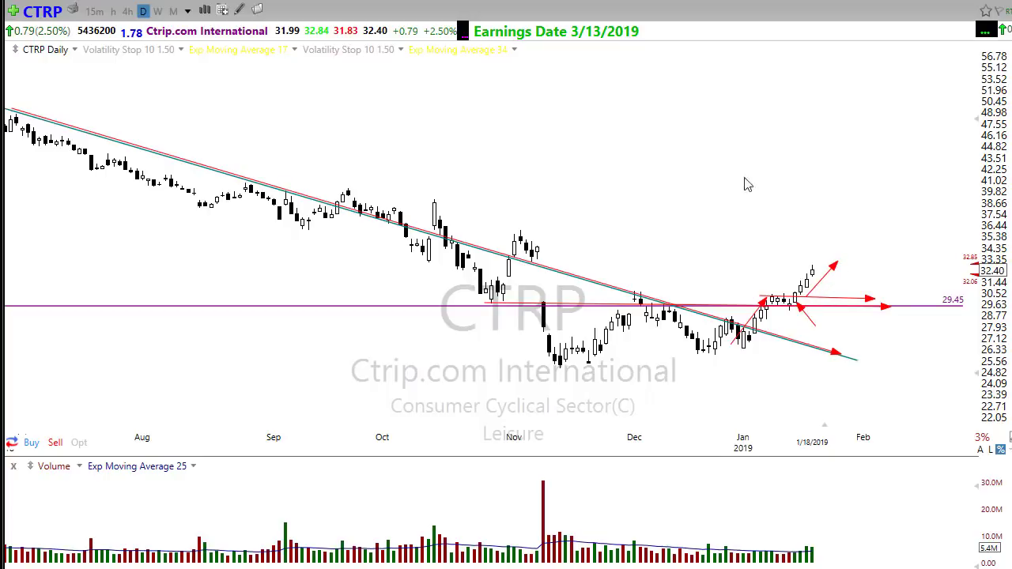
key(Delete)
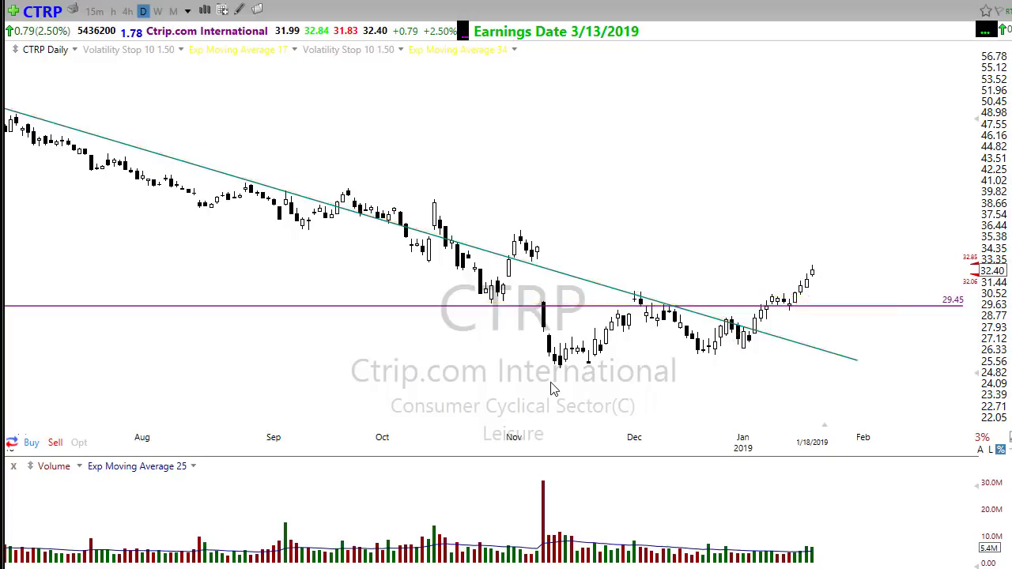
Draw a rising red trendline arrow under CTRP's January lows into early February, and remove it
scroll(707, 411, up, 2)
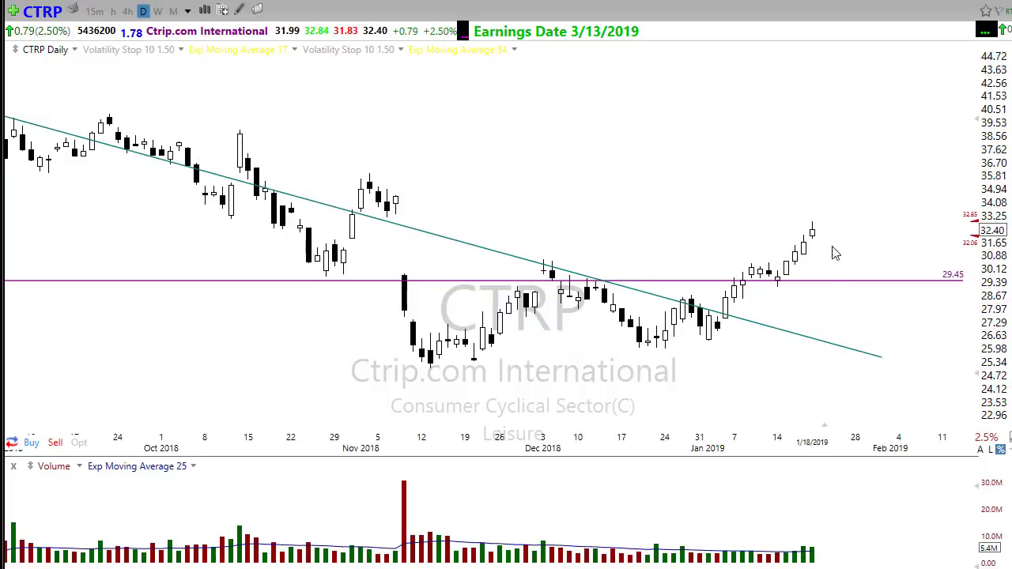
mouse_move(702, 340)
mouse_down()
mouse_move(811, 224)
mouse_move(895, 207)
mouse_up()
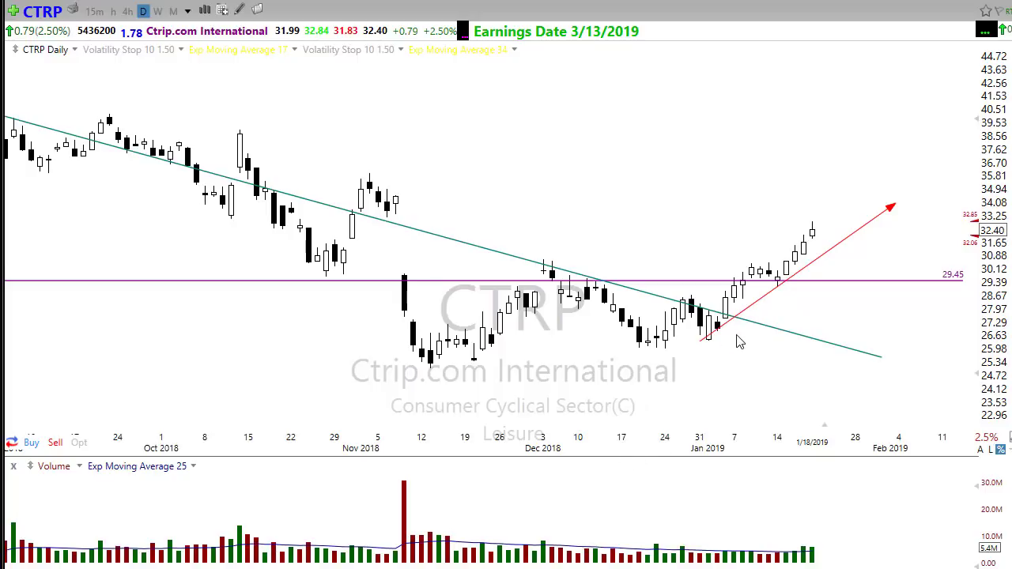
key(Delete)
Add a horizontal price level at 33.05 and point arrows at its October and November touches and the latest January candle
scroll(998, 289, down, 3)
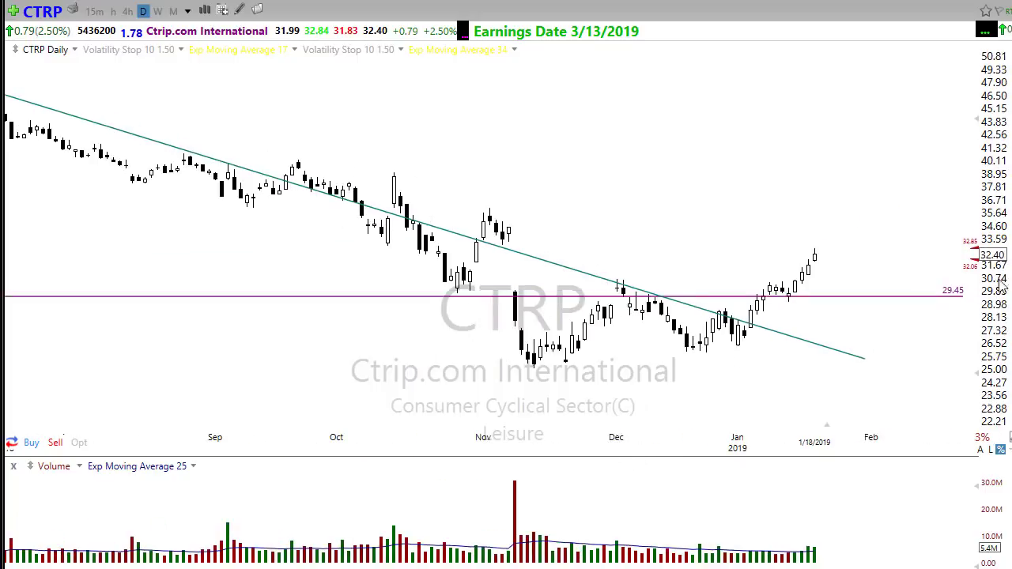
drag(861, 234, 874, 254)
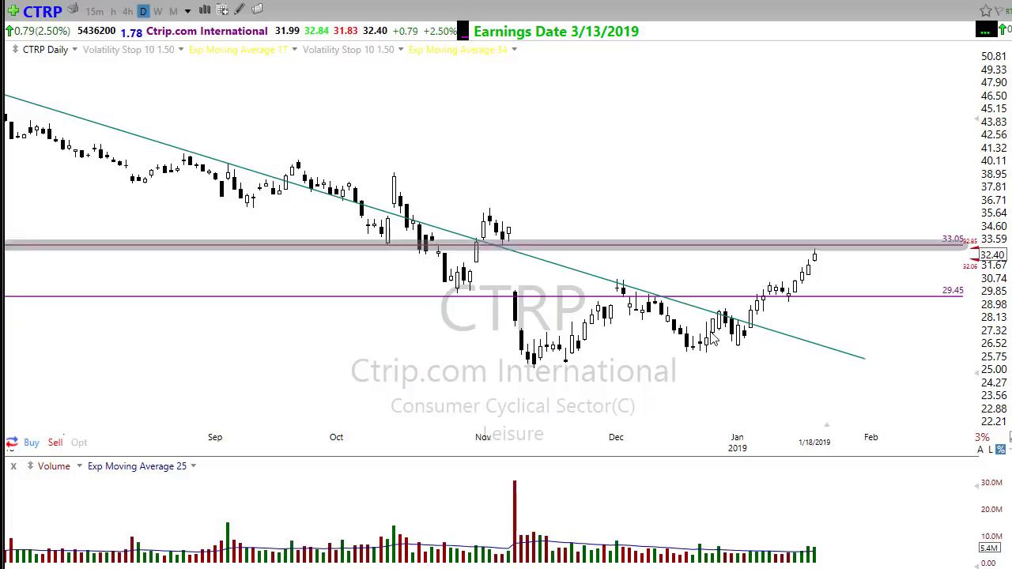
drag(390, 266, 388, 238)
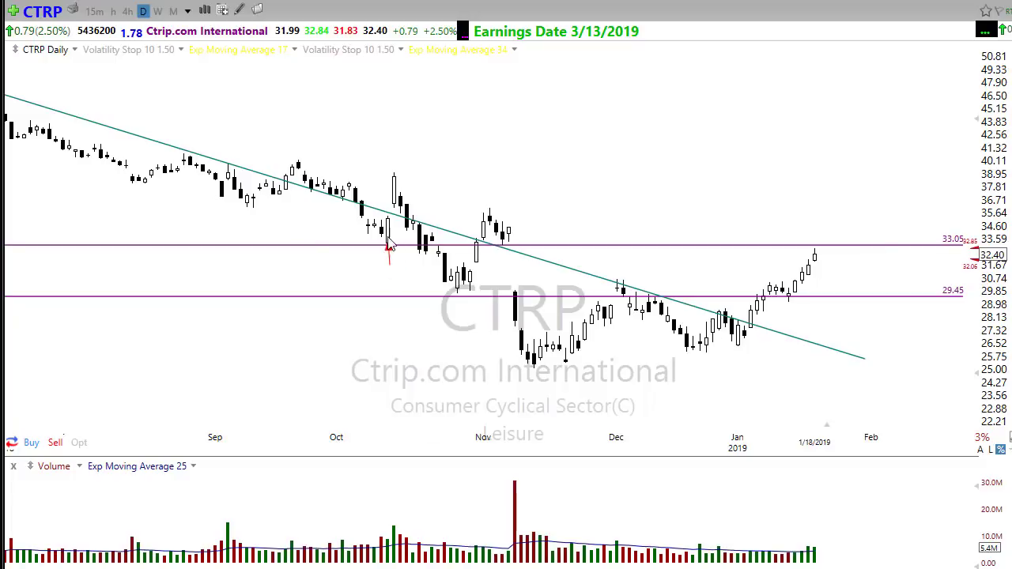
drag(499, 269, 500, 253)
drag(824, 206, 819, 251)
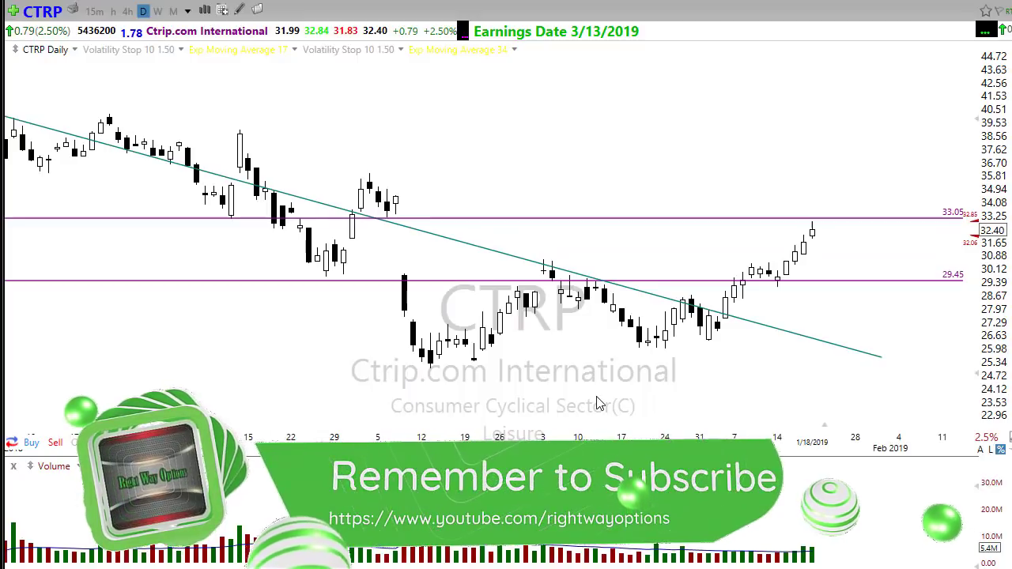
Load the AOS daily chart
scroll(557, 373, down, 1)
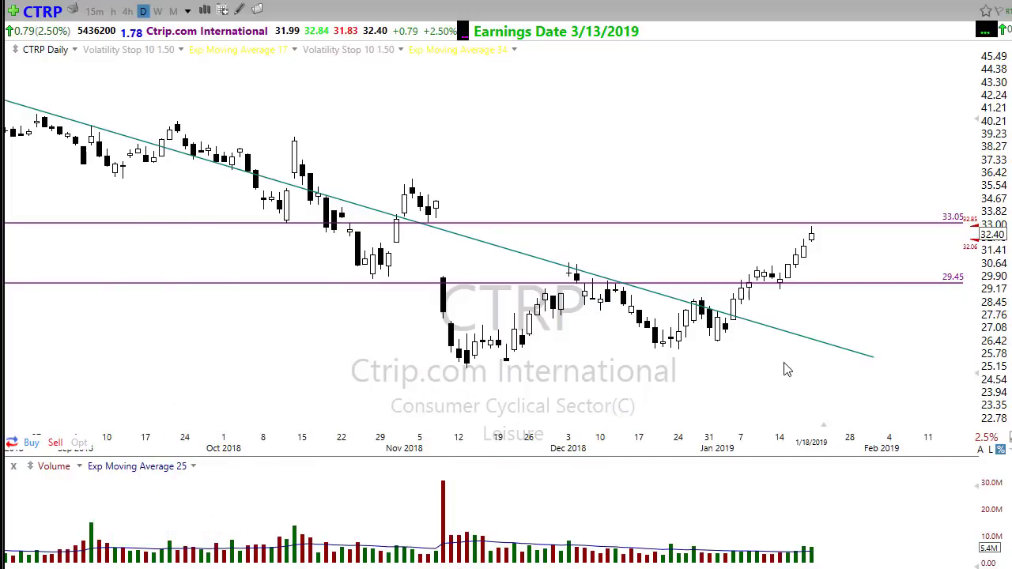
scroll(615, 381, down, 2)
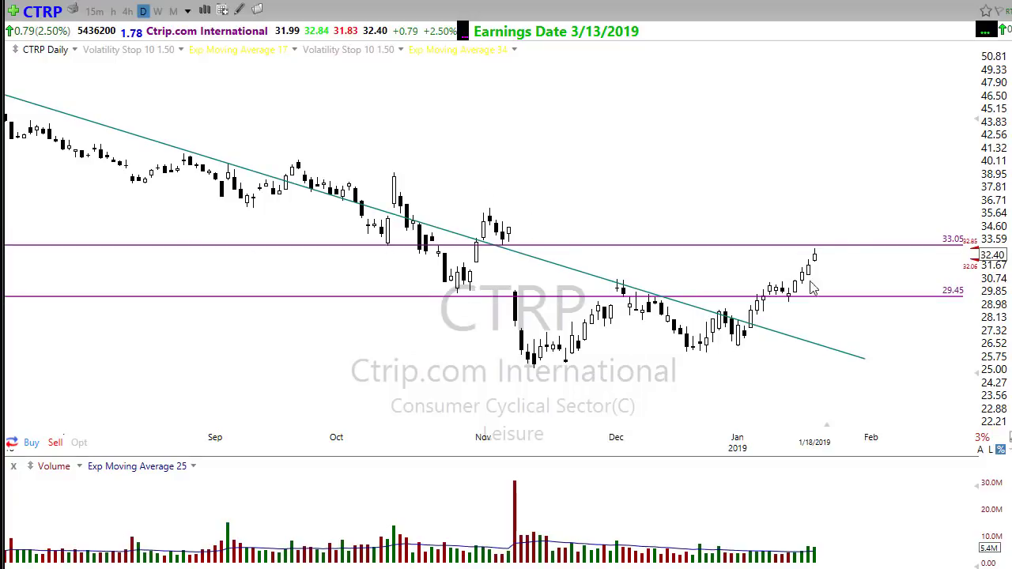
scroll(615, 428, up, 1)
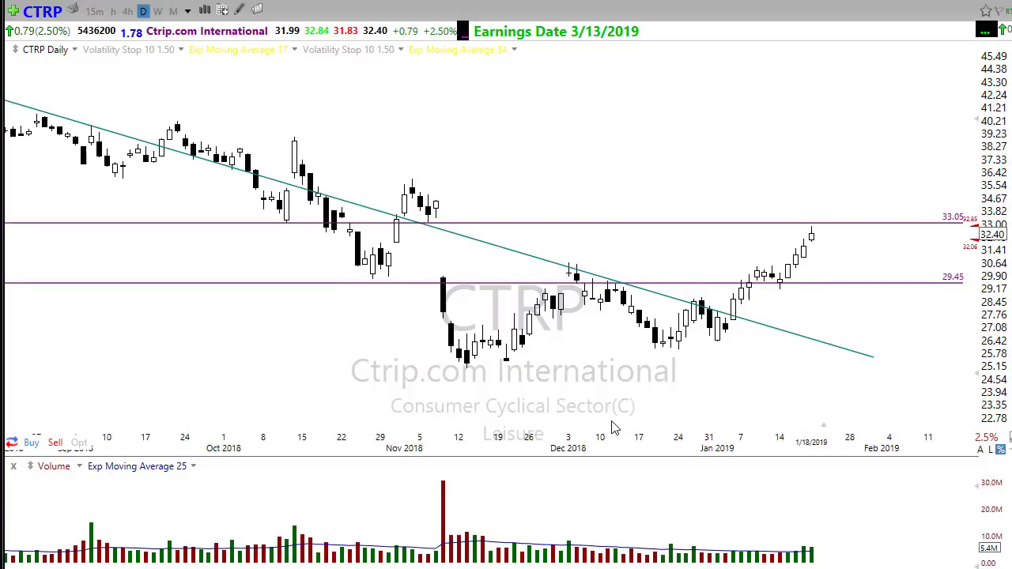
text(aos)
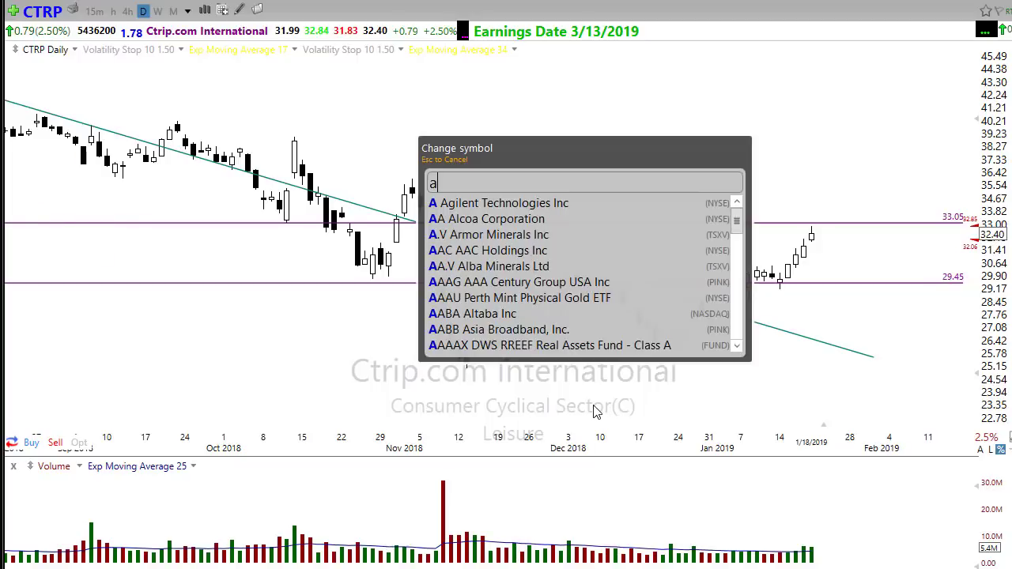
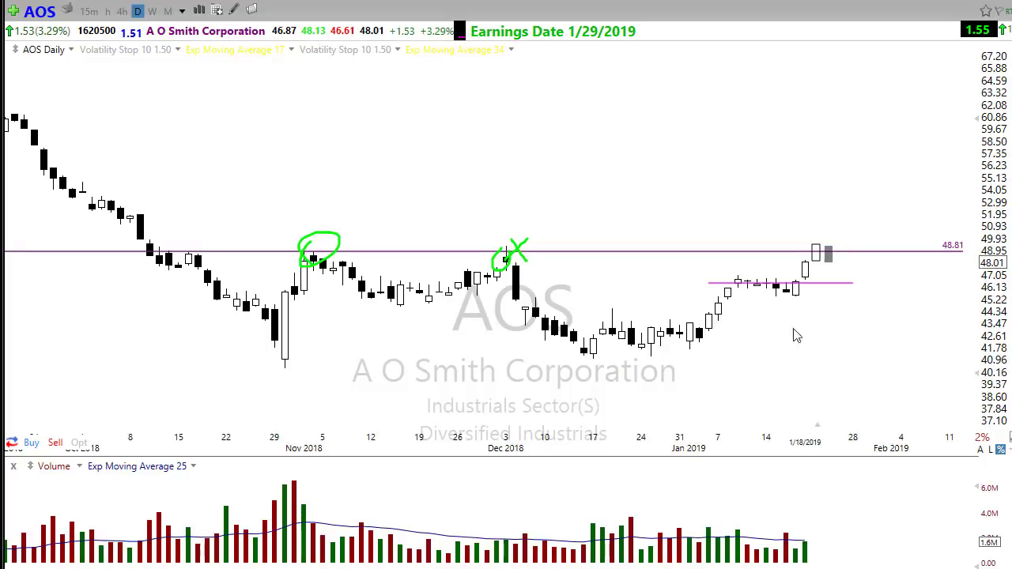
Sketch a possible down candle and rebound candle below the 48.81 level, and draw a rising red trendline under the January lows
drag(841, 255, 841, 273)
drag(854, 272, 855, 275)
mouse_move(672, 354)
mouse_down()
mouse_move(985, 245)
mouse_move(936, 245)
mouse_up()
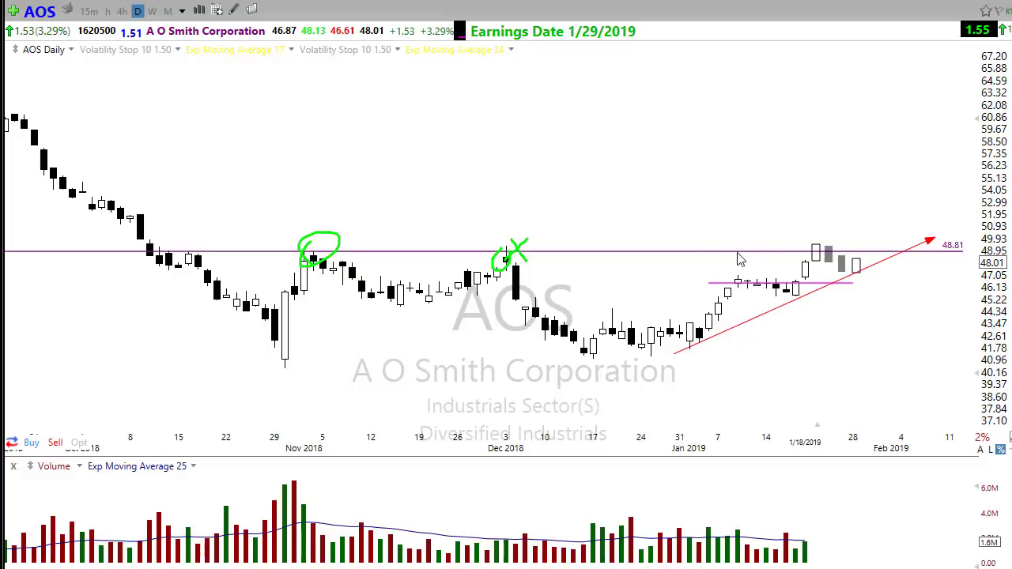
Circle the mid-January low and the hypothetical rebound candle in green, and point a red arrow at each
mouse_move(793, 305)
mouse_down()
mouse_move(812, 303)
mouse_move(791, 300)
mouse_up()
mouse_move(858, 289)
mouse_down()
mouse_move(870, 265)
mouse_move(862, 288)
mouse_up()
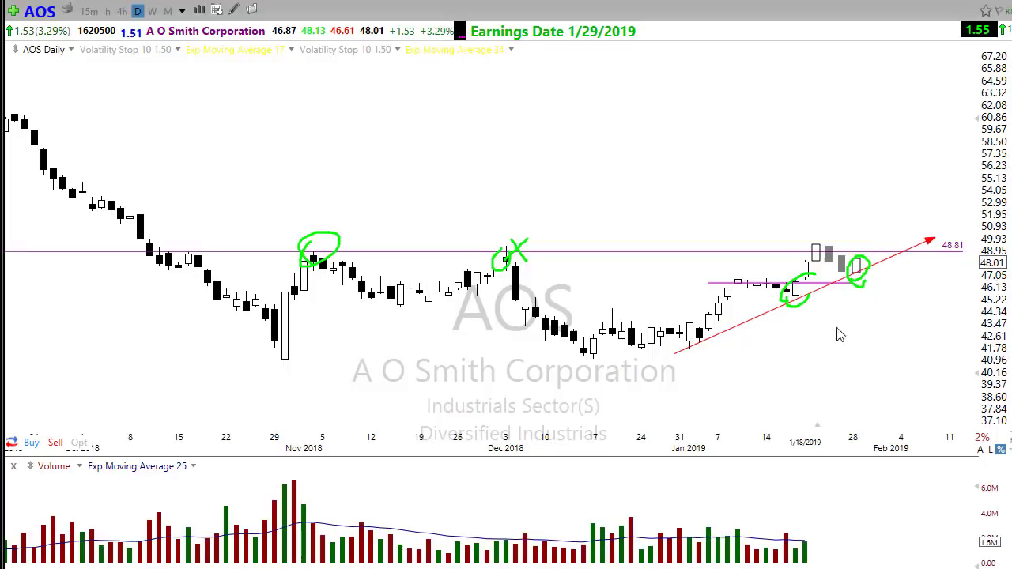
drag(866, 383, 800, 306)
drag(917, 366, 863, 283)
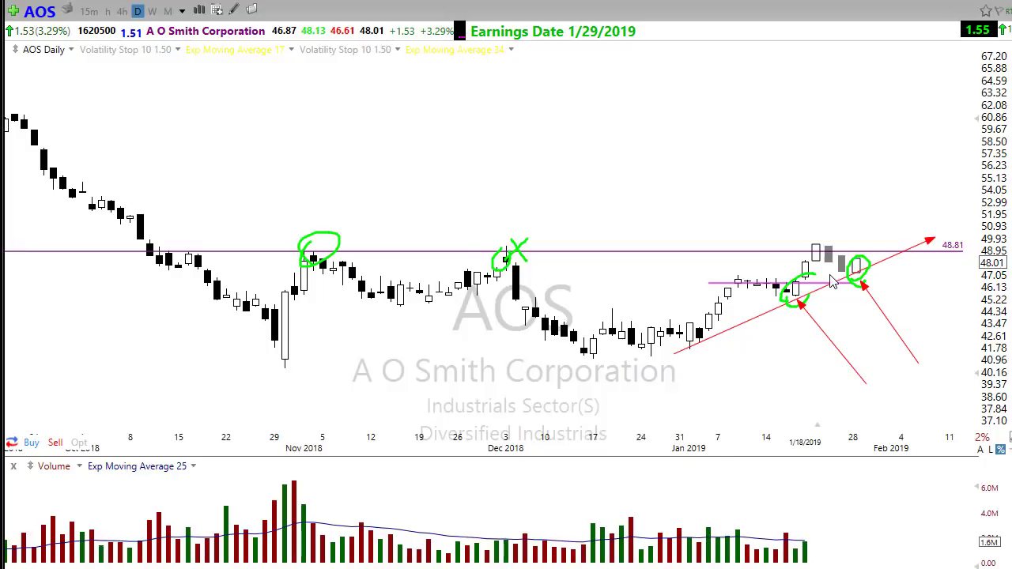
Mark horizontal support, the hypothetical breakout candle and possible pullback paths in red and green, and clear all markings
drag(830, 274, 942, 278)
mouse_move(880, 258)
mouse_down()
mouse_move(865, 277)
mouse_move(883, 289)
mouse_move(895, 278)
mouse_up()
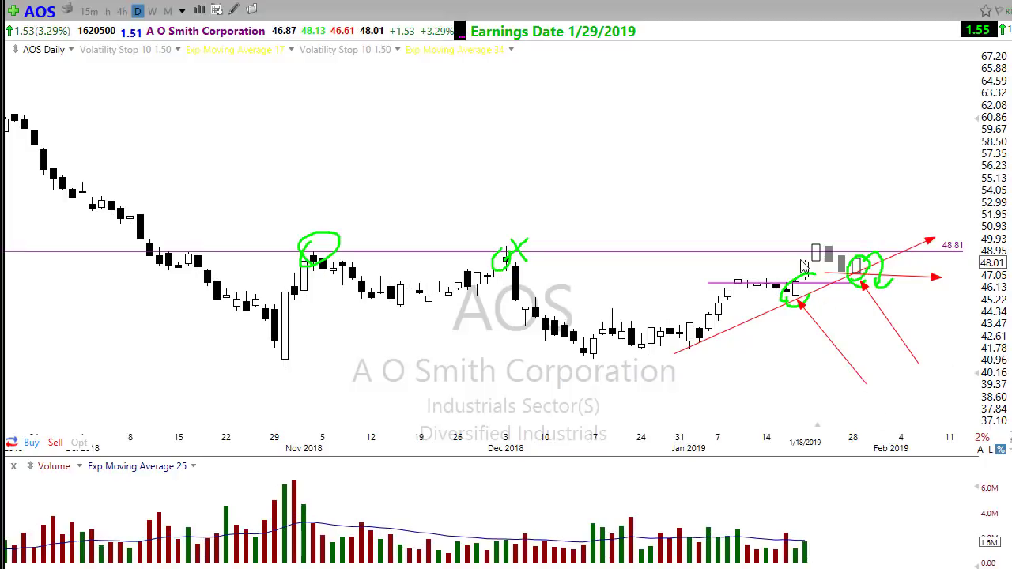
drag(819, 209, 814, 233)
drag(767, 291, 860, 288)
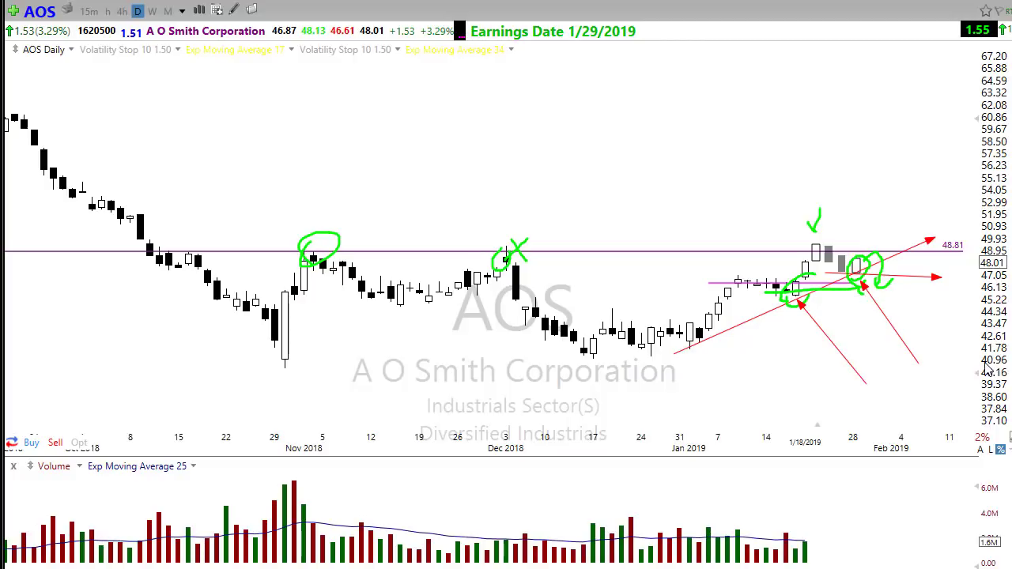
mouse_move(818, 255)
mouse_down()
mouse_move(835, 269)
mouse_move(833, 298)
mouse_move(826, 285)
mouse_move(860, 304)
mouse_up()
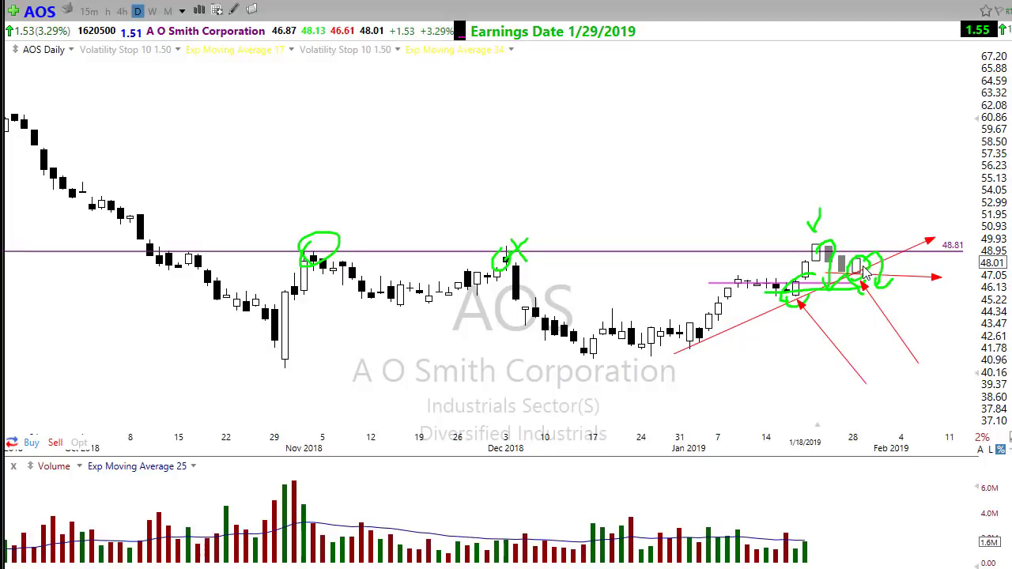
key(Escape)
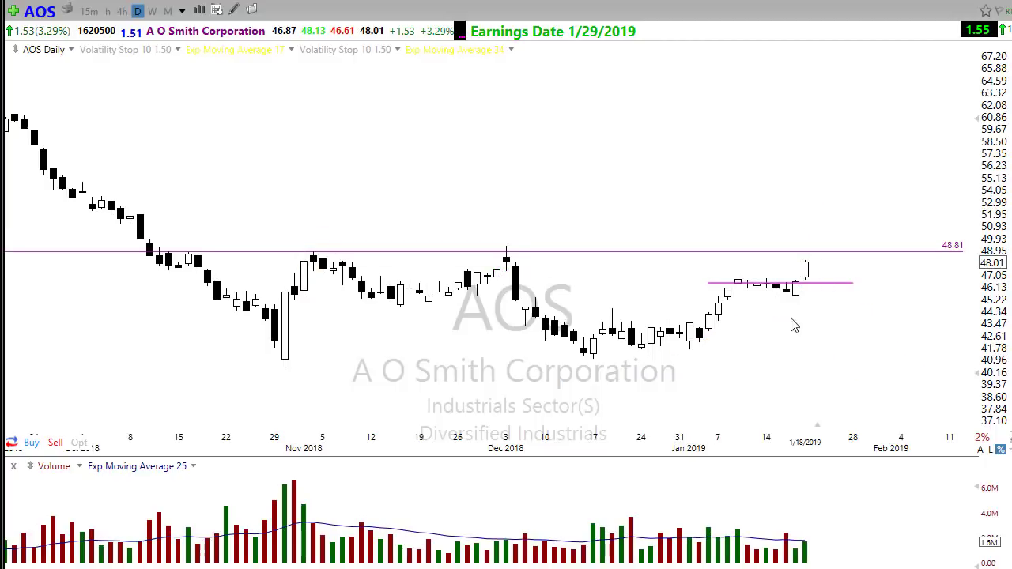
Load the DWDP daily chart
scroll(712, 349, down, 2)
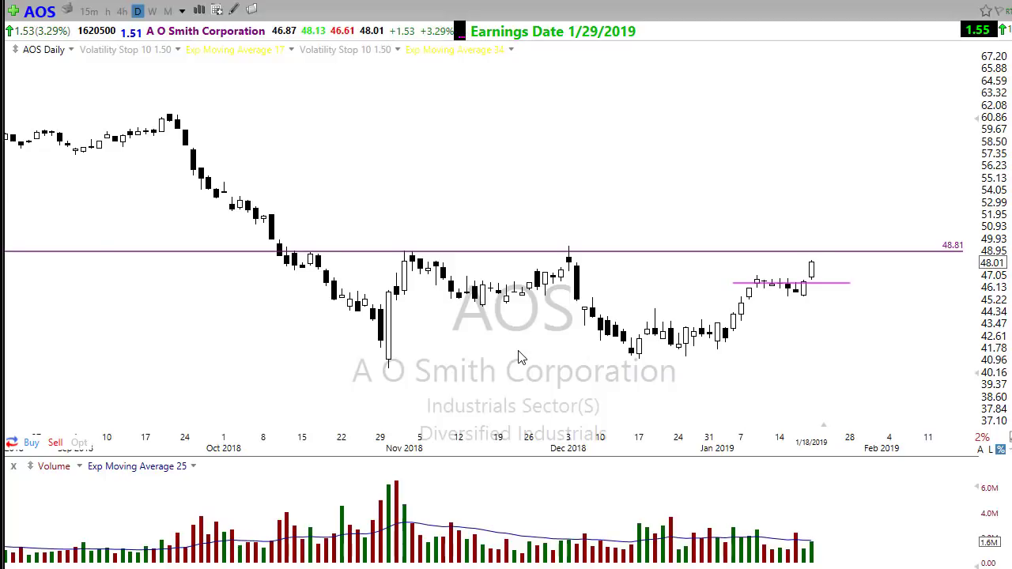
text(dw)
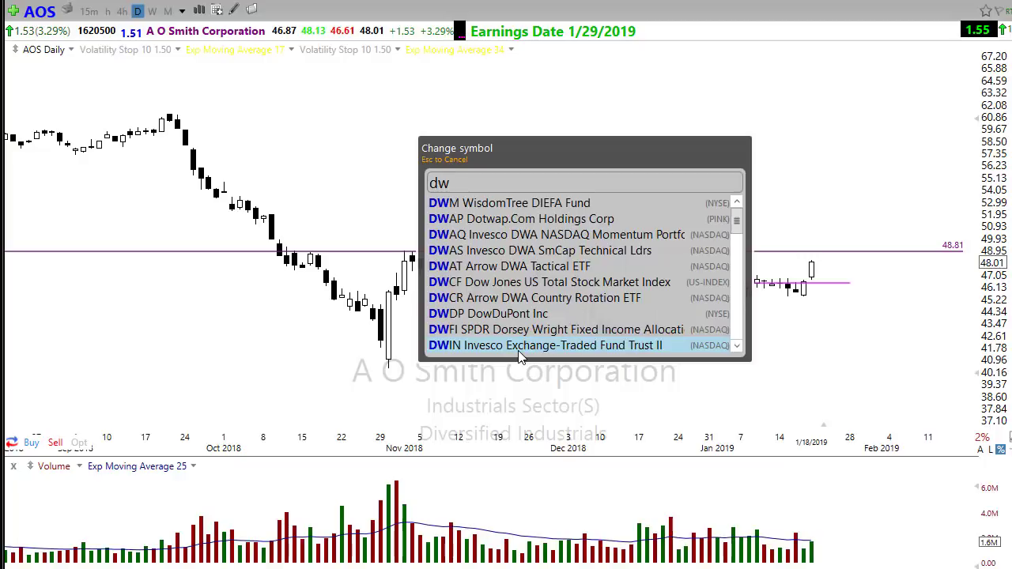
text(dp)
key(Return)
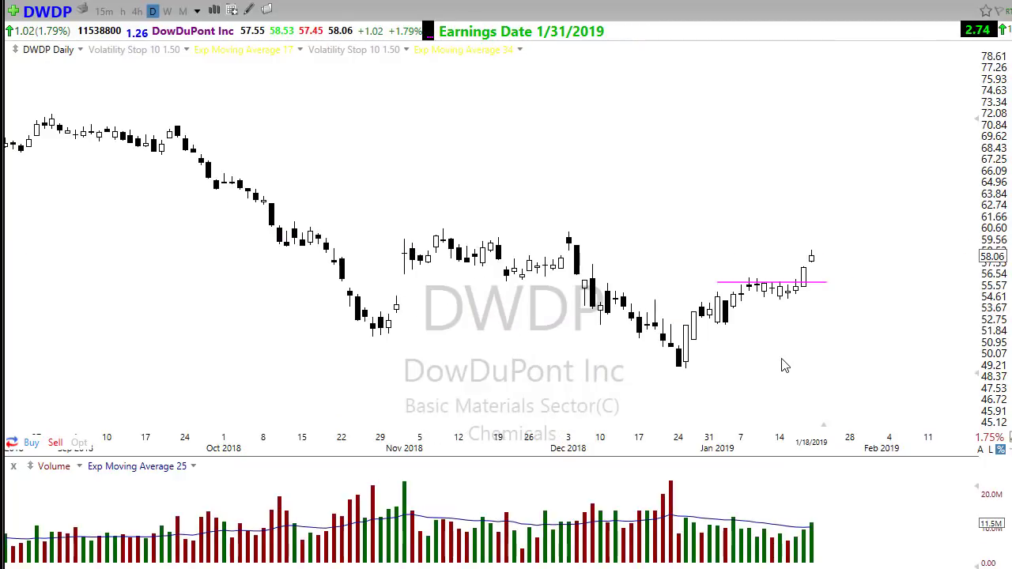
Examine DWDP's January consolidation and breakout against its moving averages, and return to the plain daily chart
scroll(785, 365, up, 1)
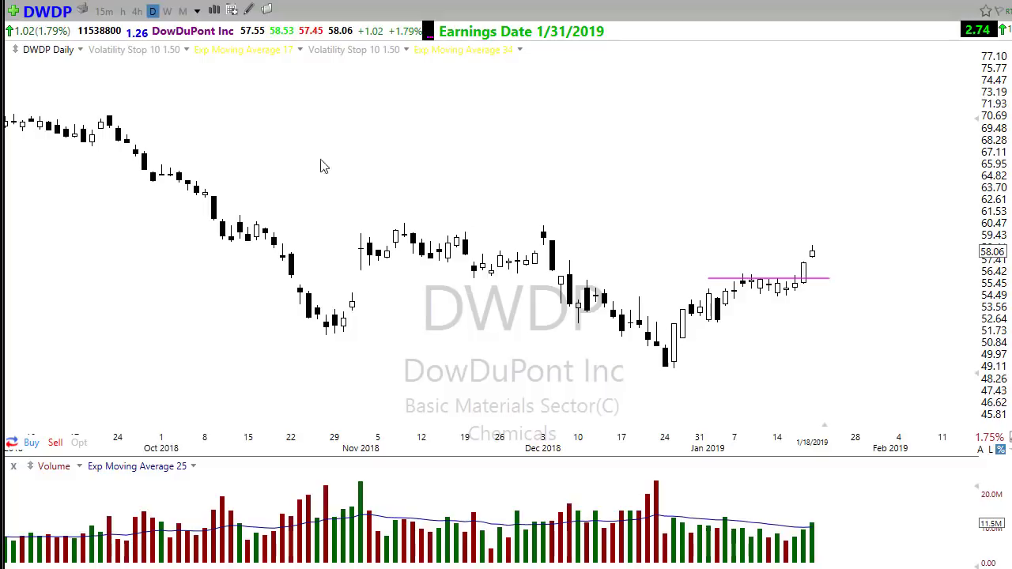
click(87, 6)
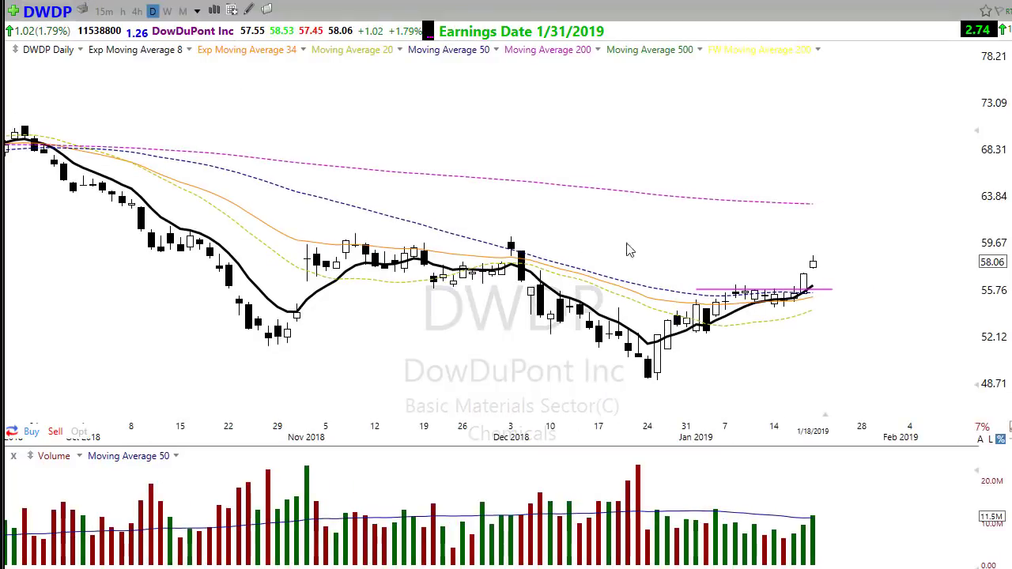
scroll(668, 417, down, 1)
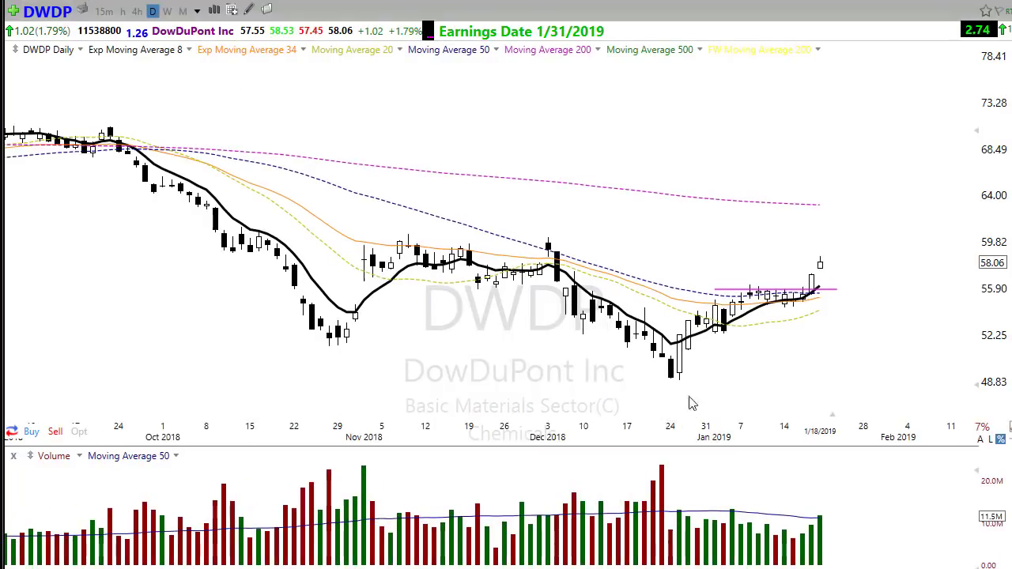
click(741, 289)
click(868, 335)
scroll(775, 362, up, 2)
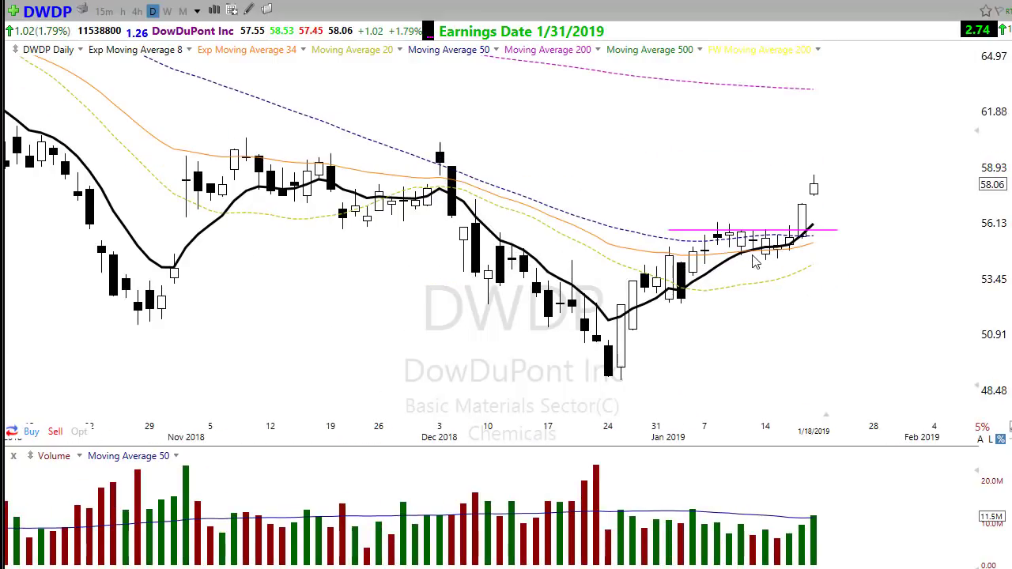
key(ctrl+Tab)
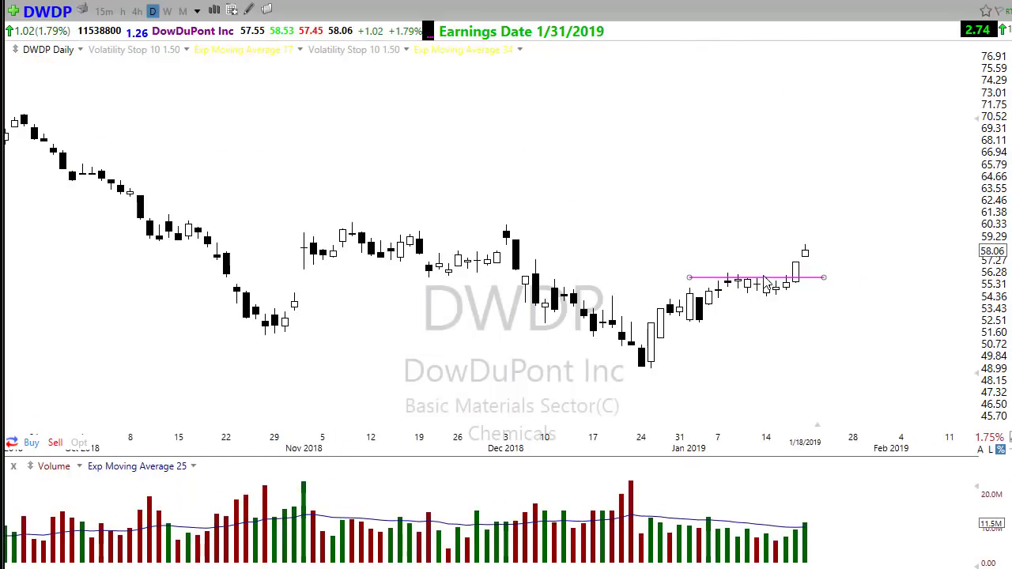
Point a red arrow at DWDP's mid-January low and draw horizontal red arrows along that low and the magenta breakout level
mouse_move(766, 280)
drag(828, 352, 775, 300)
click(664, 300)
drag(690, 299, 910, 298)
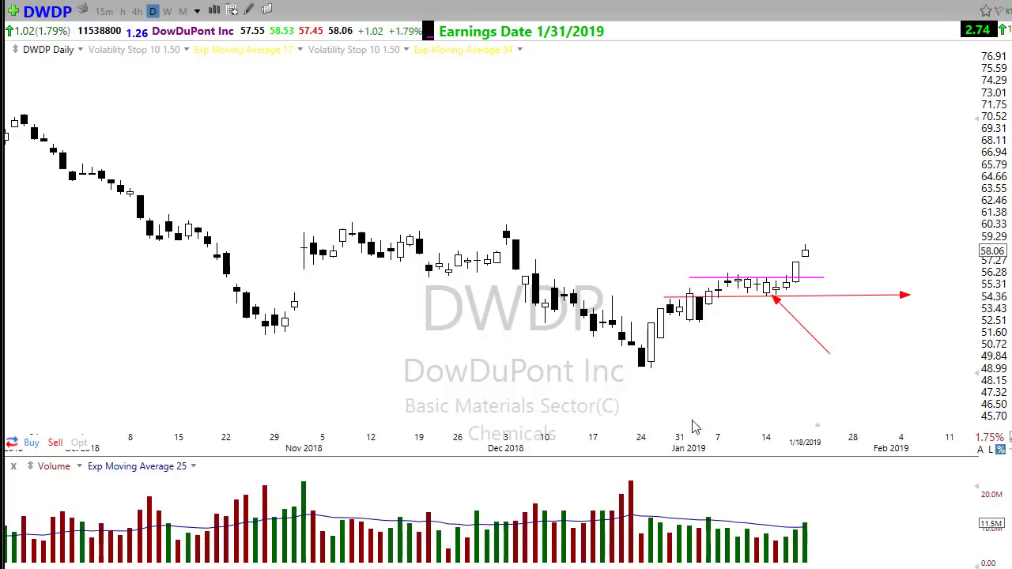
mouse_move(684, 276)
mouse_down()
mouse_move(861, 291)
mouse_move(897, 289)
mouse_move(892, 276)
mouse_up()
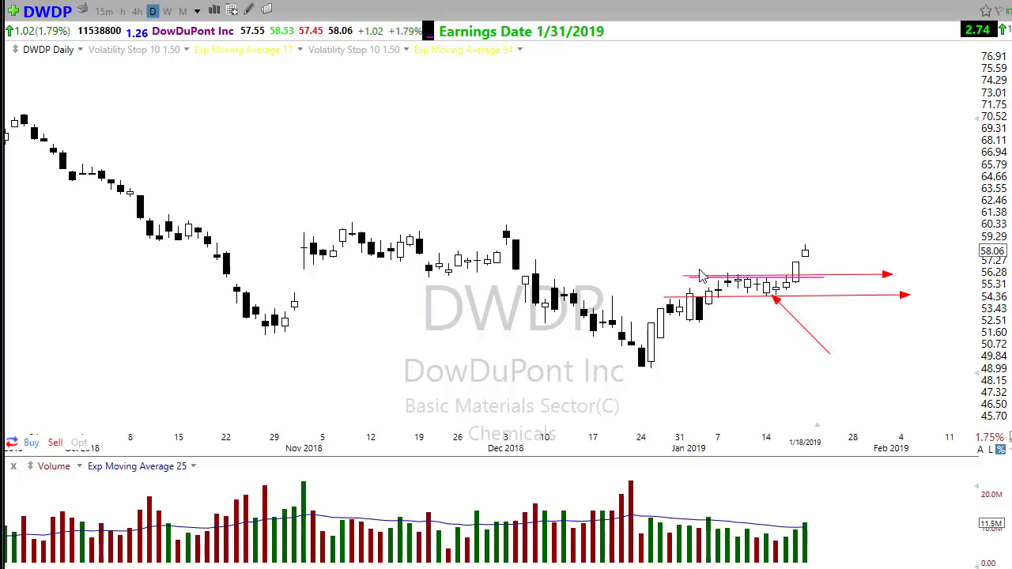
Mark the two DWDP horizontal levels with green X marks and draw a rising red trendline from the late-December low
mouse_move(691, 270)
mouse_down()
mouse_move(752, 290)
mouse_move(756, 317)
mouse_up()
drag(640, 370, 916, 226)
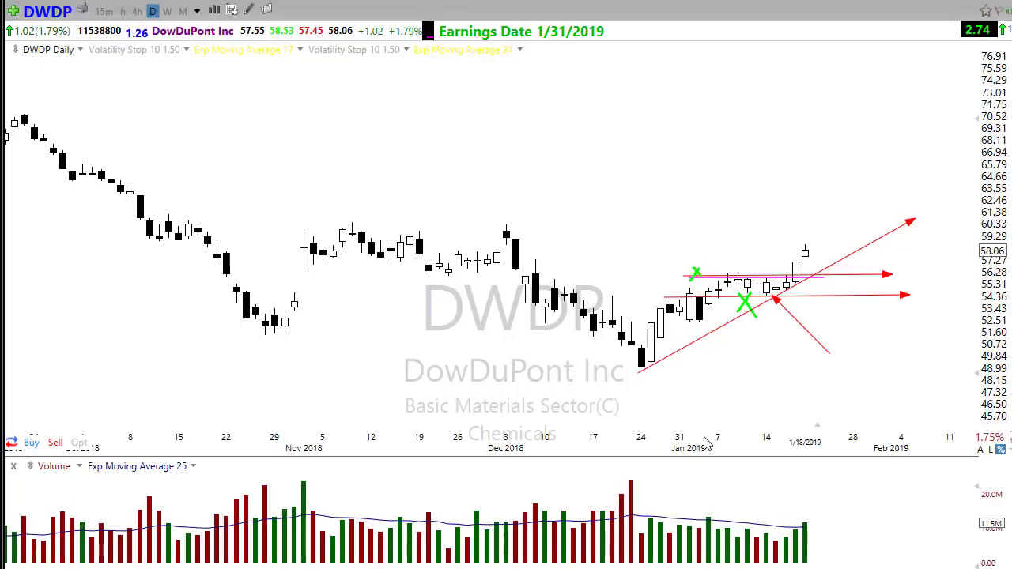
Place a horizontal resistance line at 60.27 across DWDP's November and December highs
scroll(795, 400, down, 2)
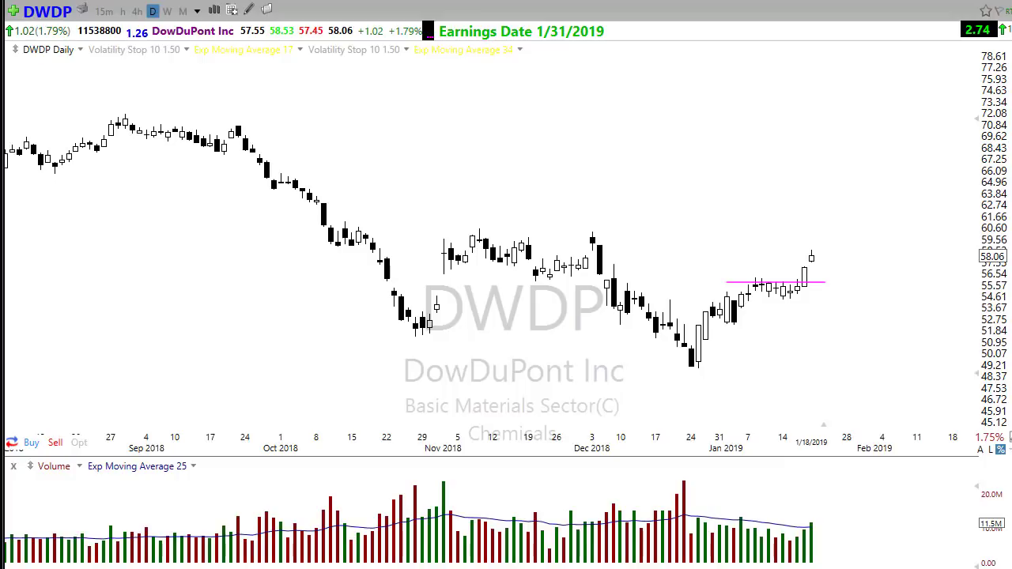
click(862, 230)
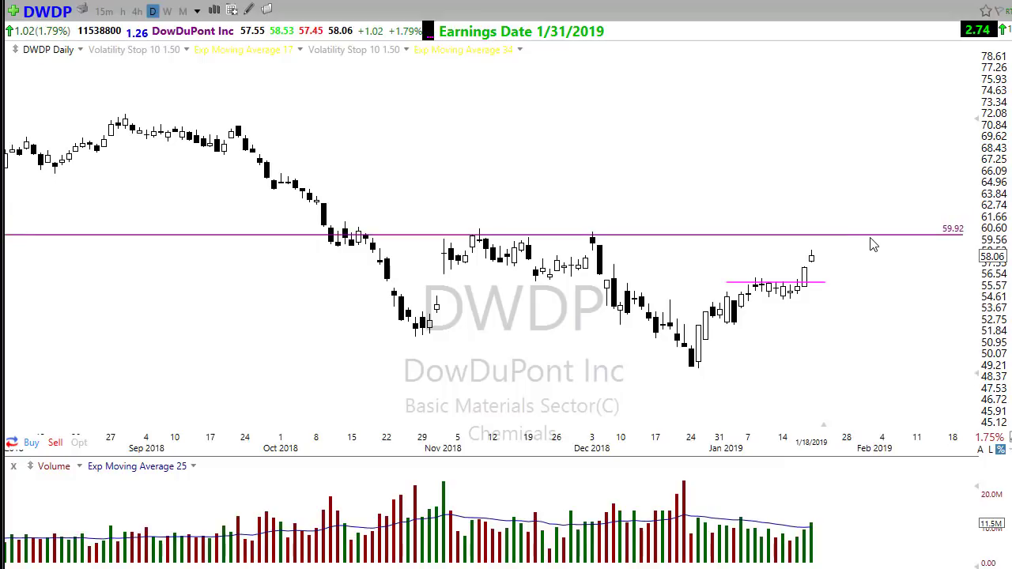
drag(870, 239, 866, 234)
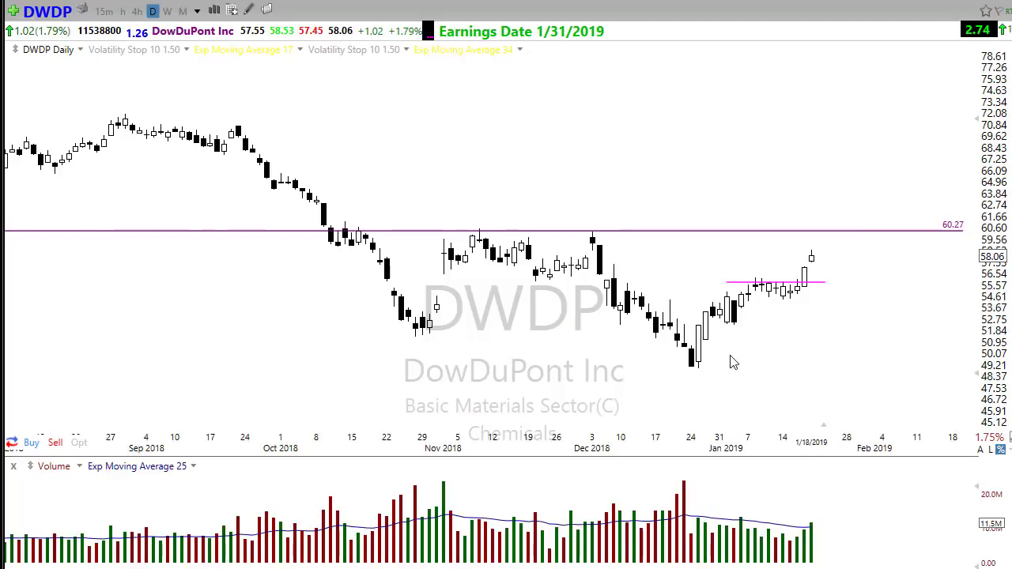
Sketch a rising red trendline from the December low and possible price paths up to the 60.27 line, and clear the markings
mouse_move(692, 368)
mouse_down()
mouse_move(888, 273)
mouse_move(902, 235)
mouse_up()
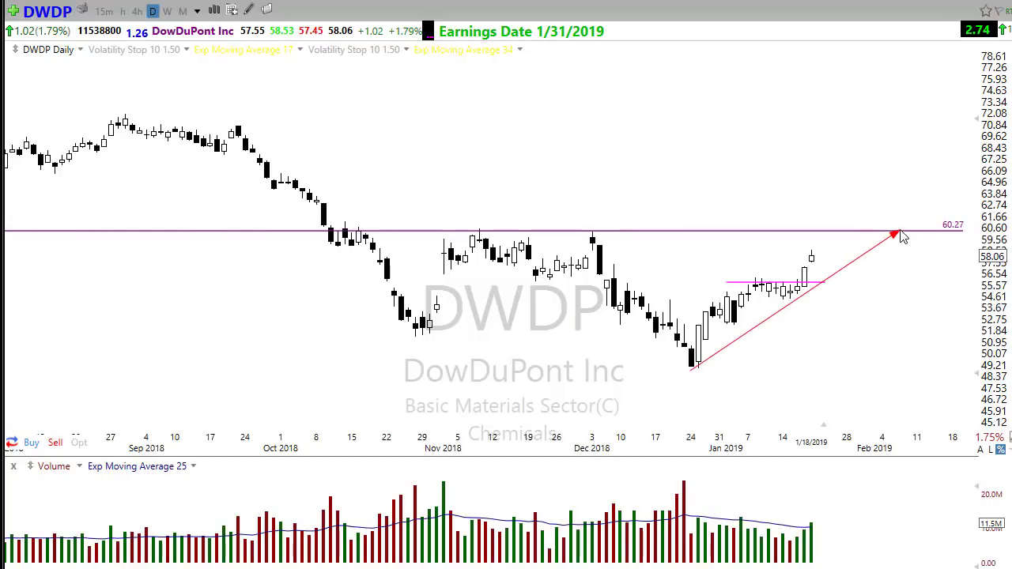
drag(814, 253, 830, 233)
mouse_move(813, 255)
mouse_down()
mouse_move(845, 274)
mouse_move(876, 231)
mouse_up()
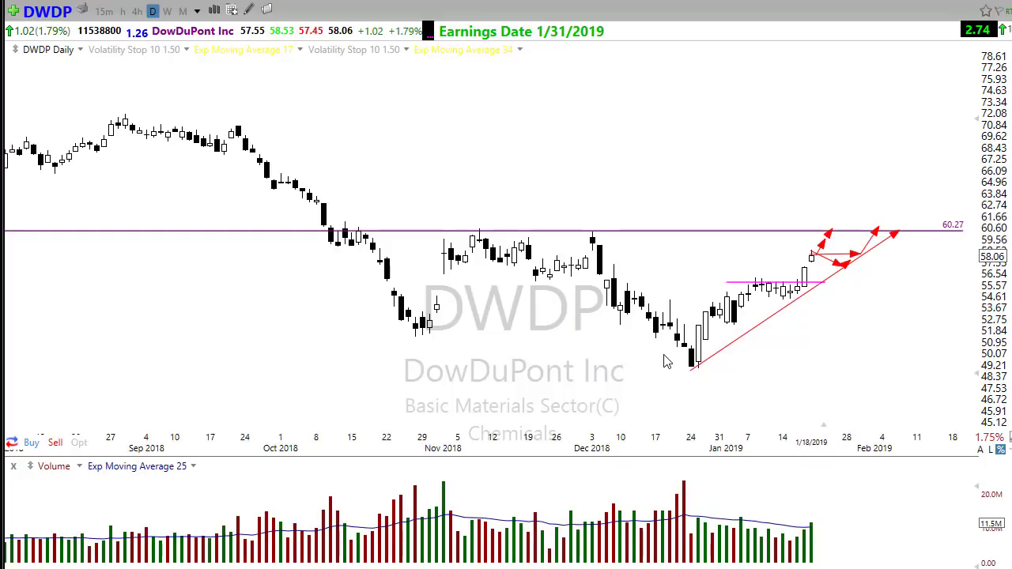
key(Escape)
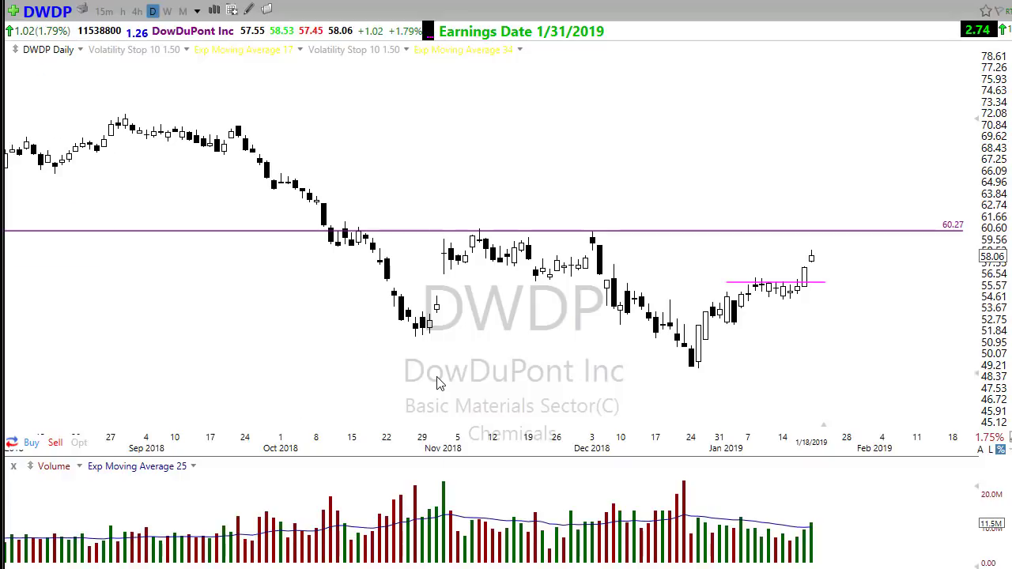
Load the NKE daily chart and display it with the moving averages
text(nke)
key(Return)
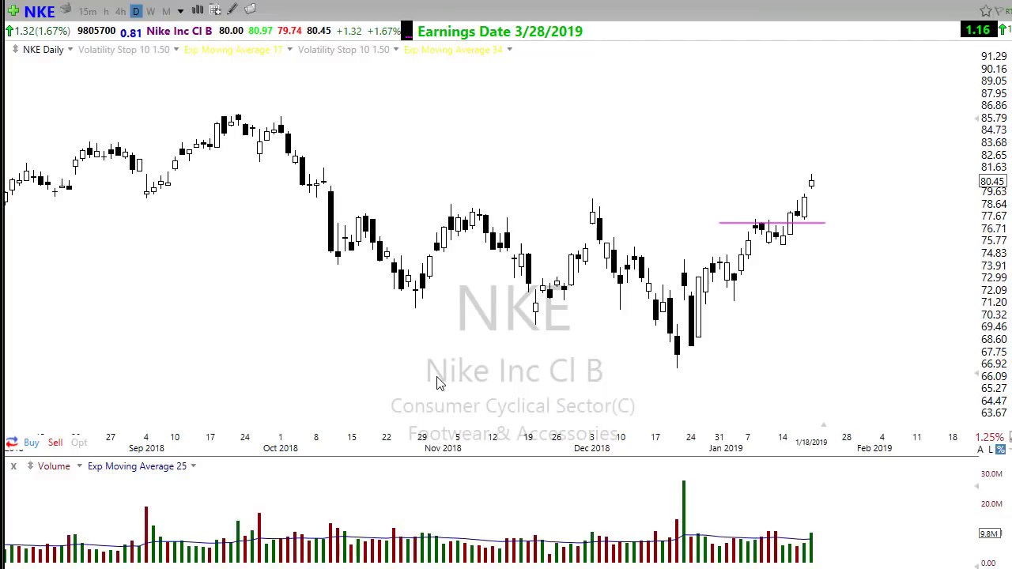
scroll(439, 383, down, 2)
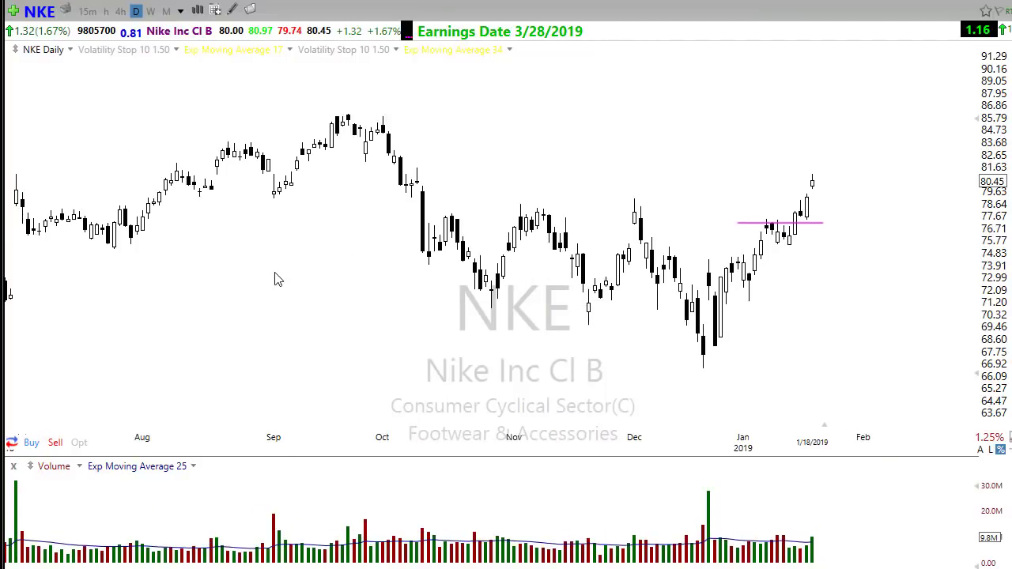
click(66, 6)
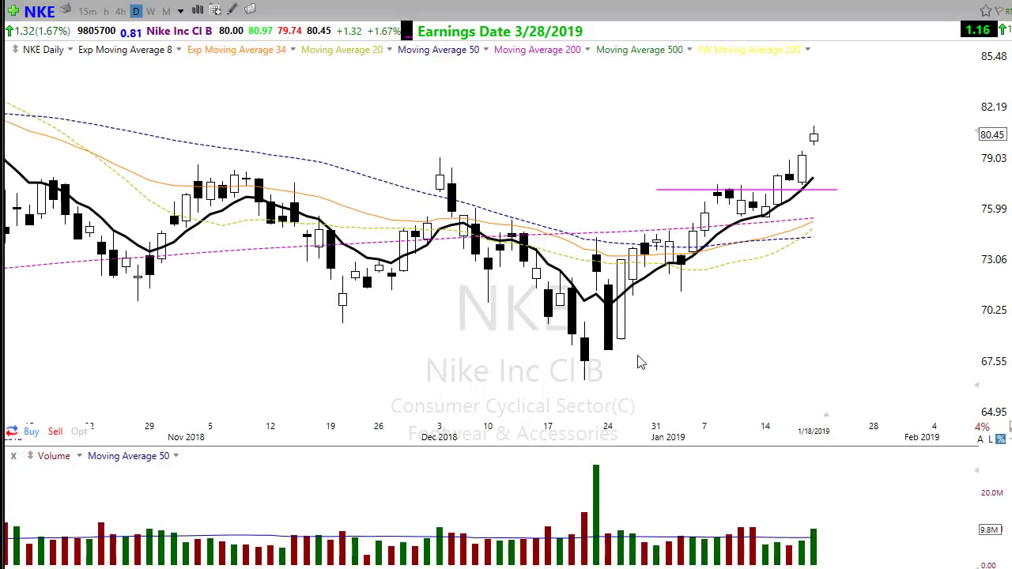
scroll(678, 391, down, 2)
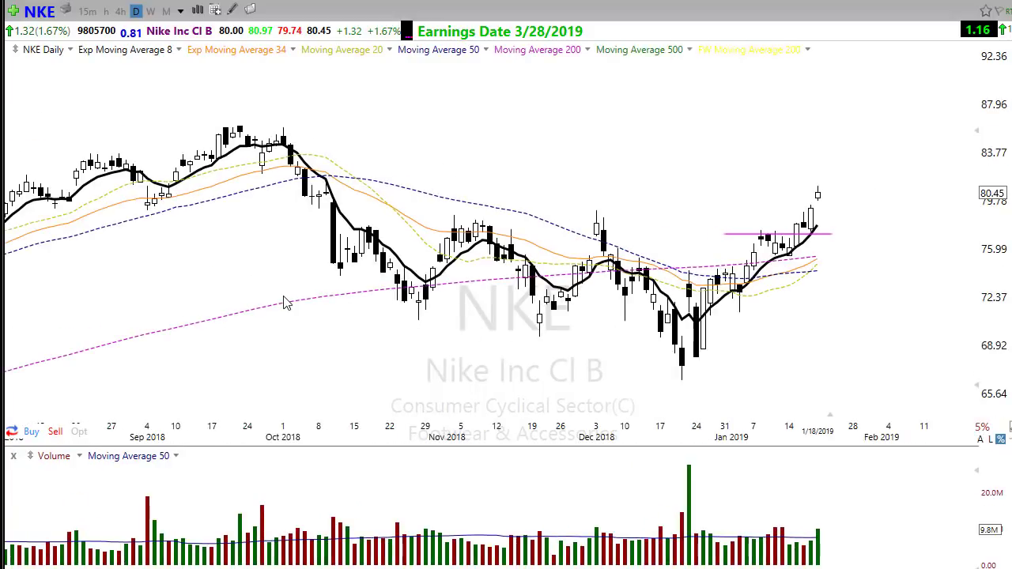
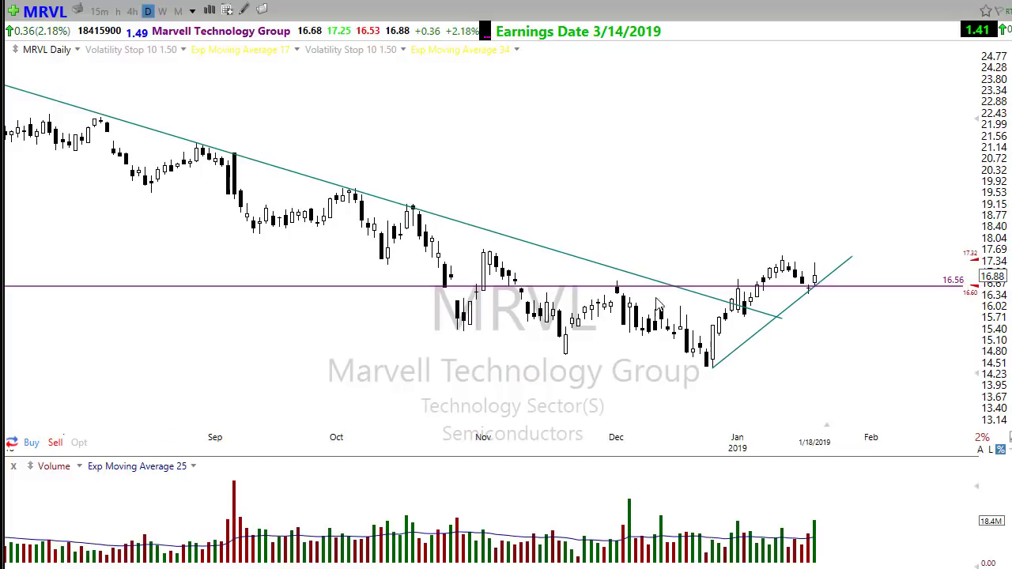
Draw a red arrow along MRVL's January pullback and sketch a sideways path between the magenta levels ending in a breakout
scroll(843, 315, up, 1)
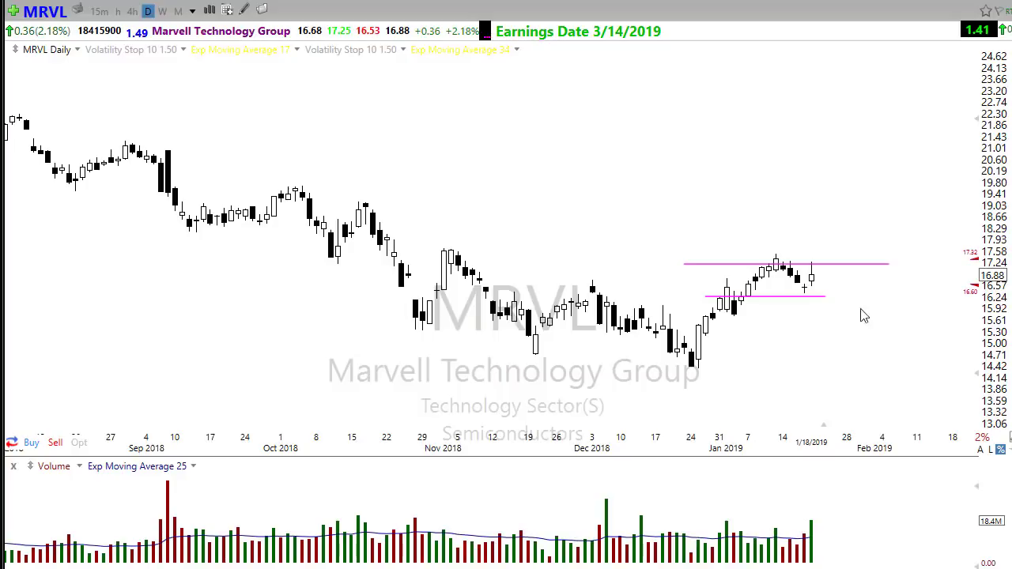
mouse_move(773, 258)
mouse_down()
mouse_move(802, 291)
mouse_move(819, 270)
mouse_up()
drag(775, 259, 792, 291)
key(Delete)
drag(767, 259, 803, 301)
mouse_move(815, 273)
mouse_down()
mouse_move(830, 289)
mouse_move(847, 279)
mouse_move(863, 289)
mouse_move(910, 247)
mouse_up()
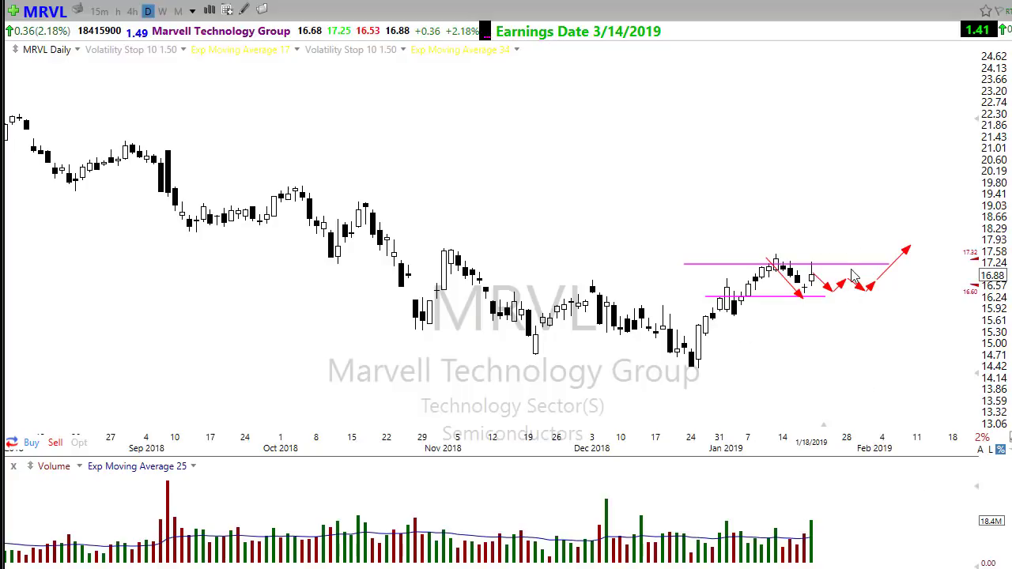
Sketch alternative red paths for MRVL breaking above the upper magenta level and retesting it, and clear the markings
mouse_move(810, 277)
mouse_down()
mouse_move(827, 289)
mouse_move(847, 249)
mouse_up()
mouse_move(812, 294)
mouse_down()
mouse_move(834, 248)
mouse_move(887, 223)
mouse_up()
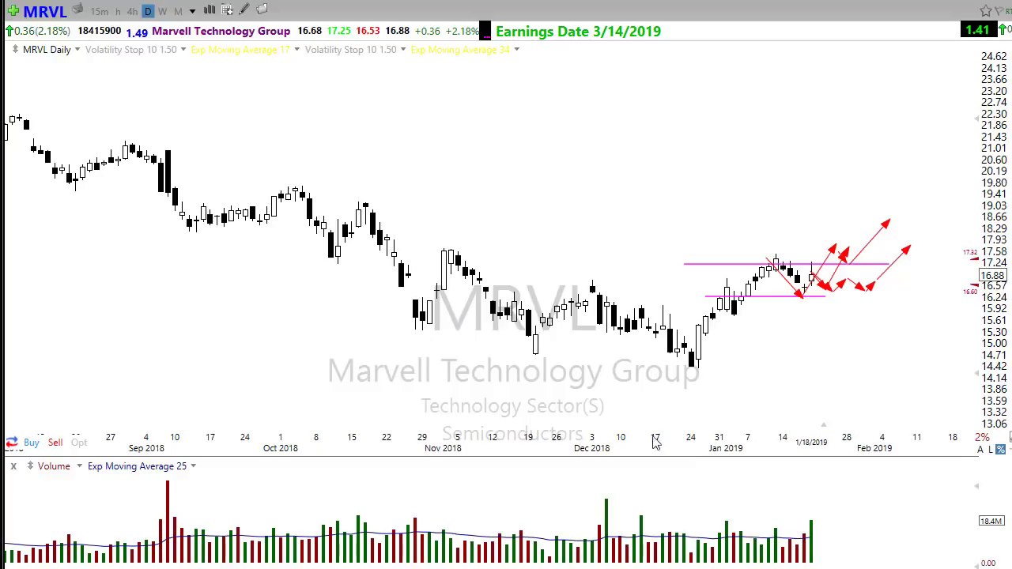
key(Escape)
Review MRVL's long-term trendlines and load the EBAY daily chart
scroll(710, 379, down, 3)
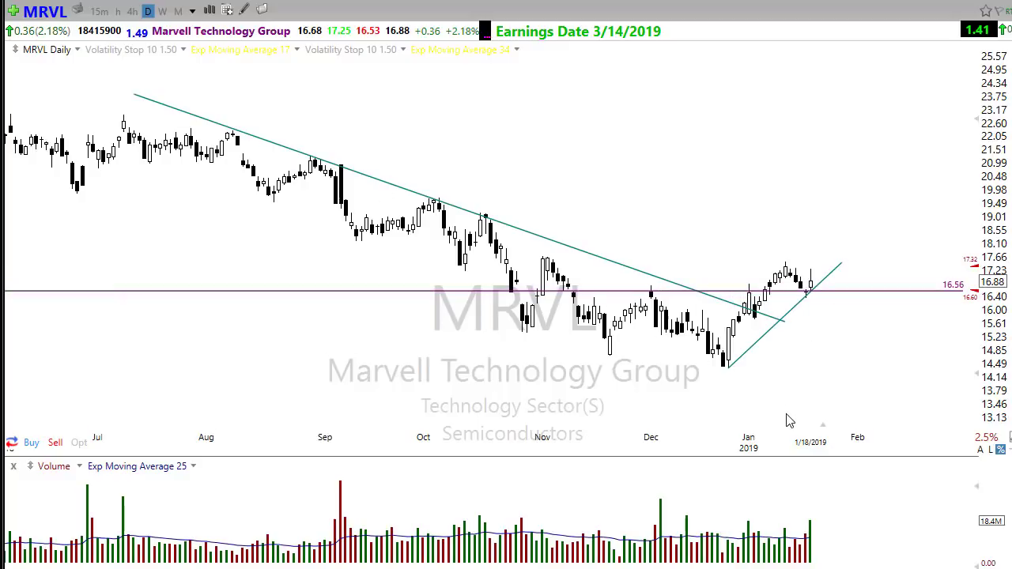
scroll(780, 420, up, 1)
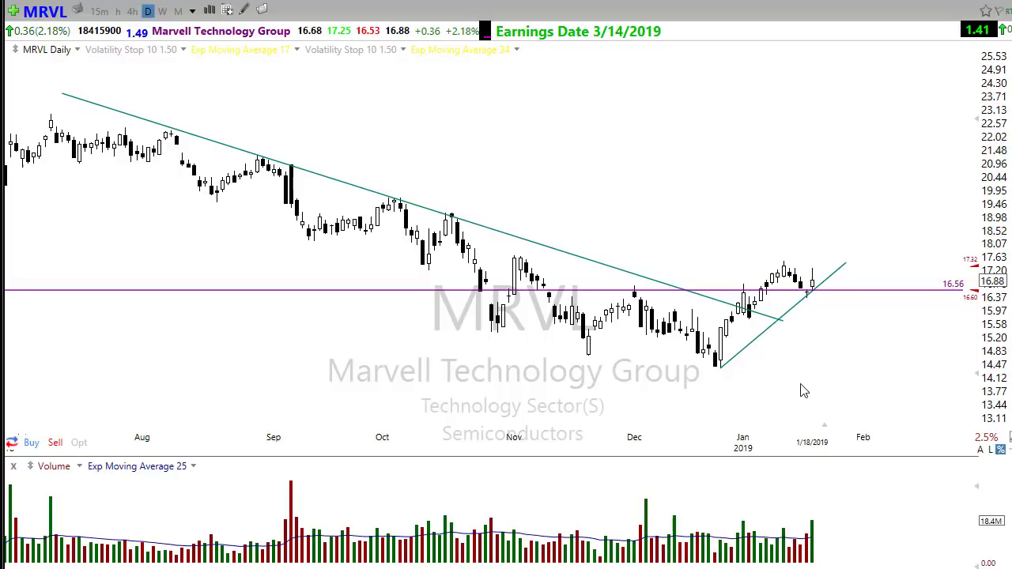
scroll(779, 390, up, 1)
scroll(779, 390, down, 1)
text(eba)
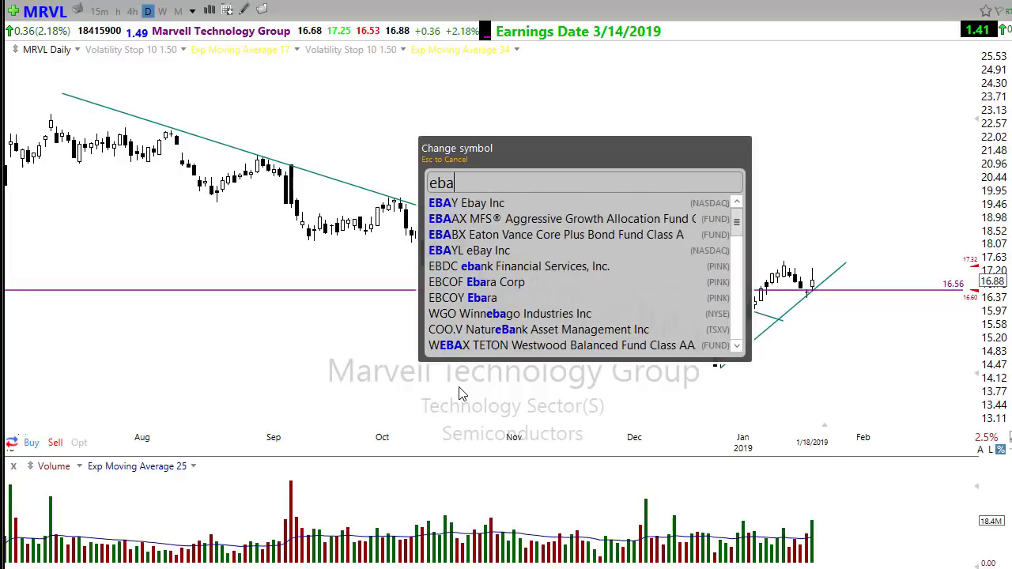
key(Return)
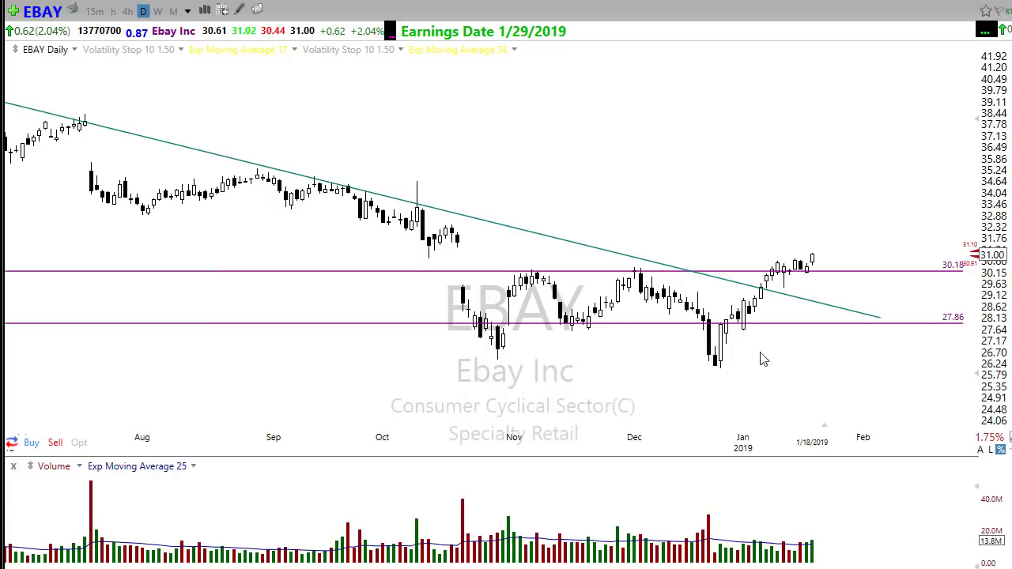
Trace EBAY's descending trendline and the horizontal 30.18 level with red arrows, and clear the markings
scroll(755, 377, down, 3)
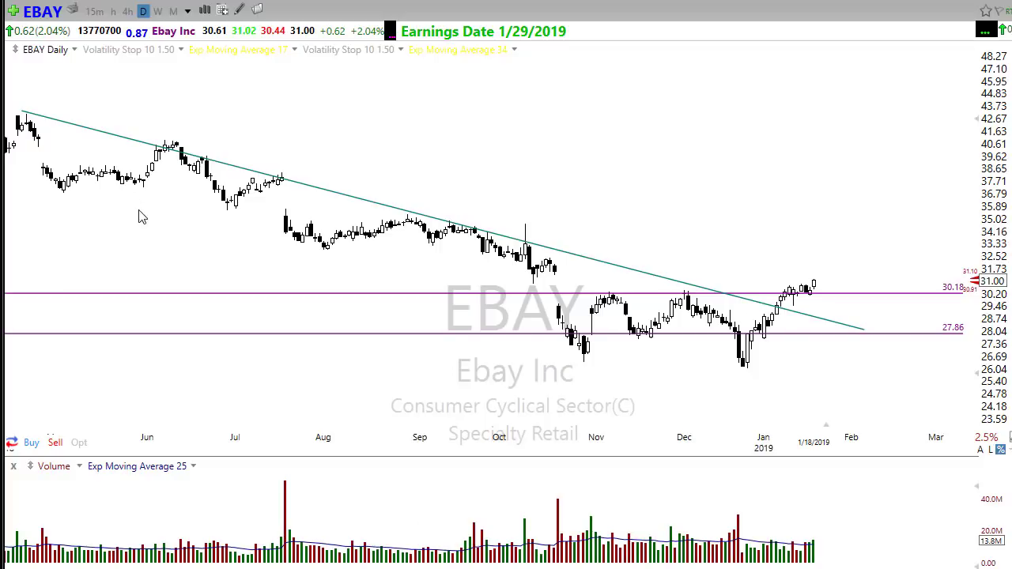
mouse_move(22, 111)
mouse_down()
mouse_move(725, 281)
mouse_move(864, 330)
mouse_up()
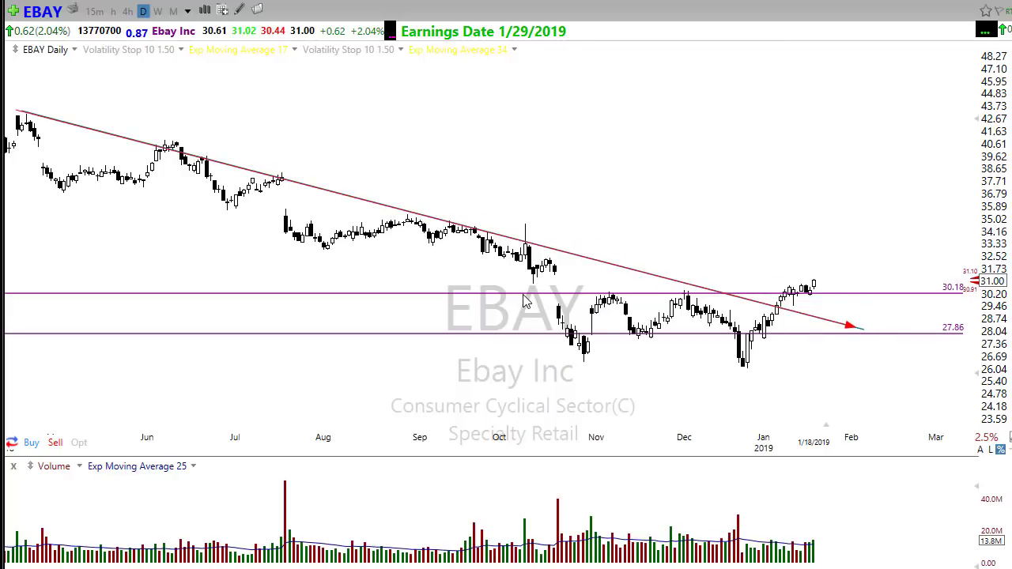
click(921, 294)
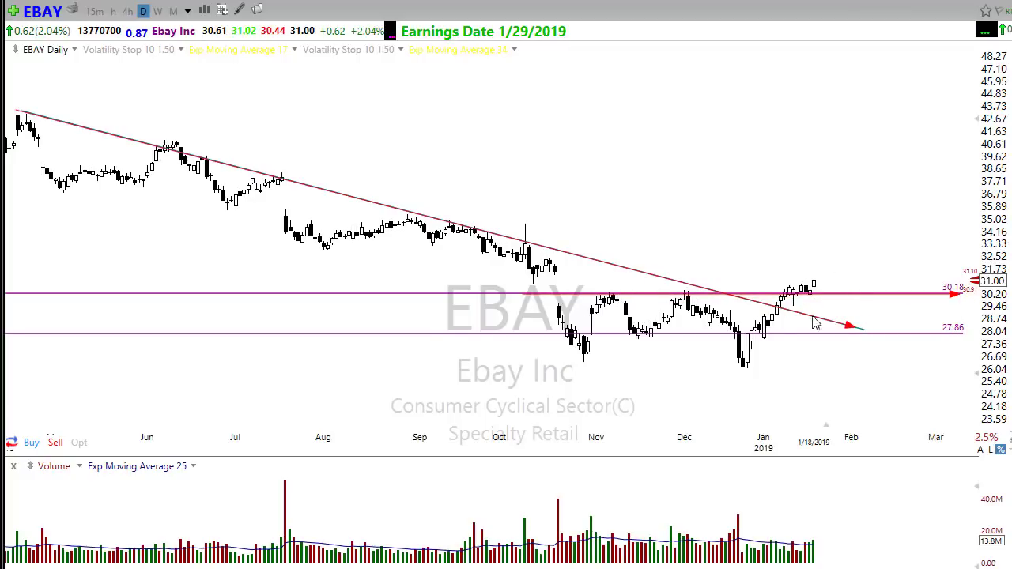
click(735, 538)
Examine EBAY's candles along the magenta support level from the late-October gap to mid-January
scroll(696, 382, up, 1)
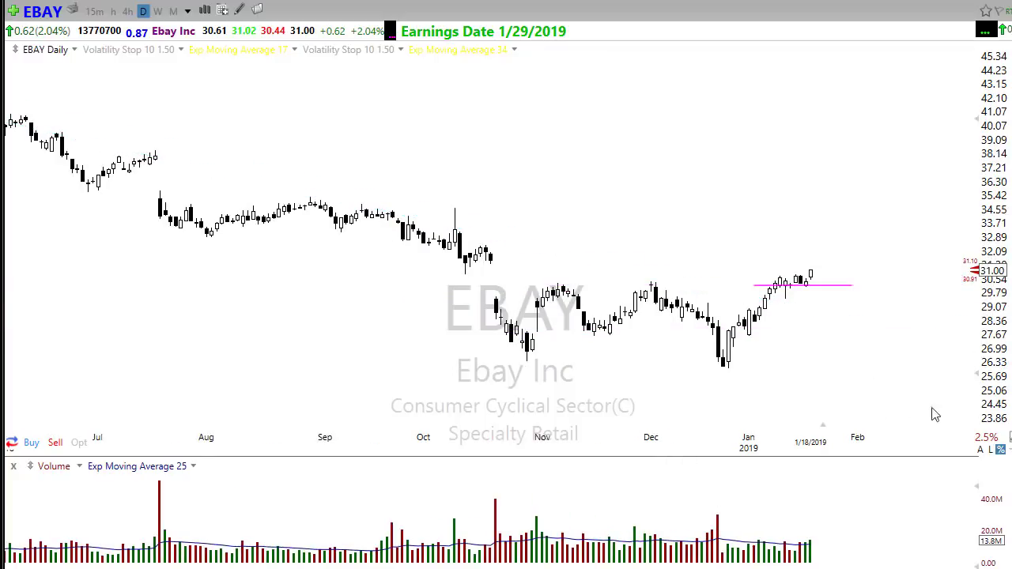
scroll(830, 397, up, 2)
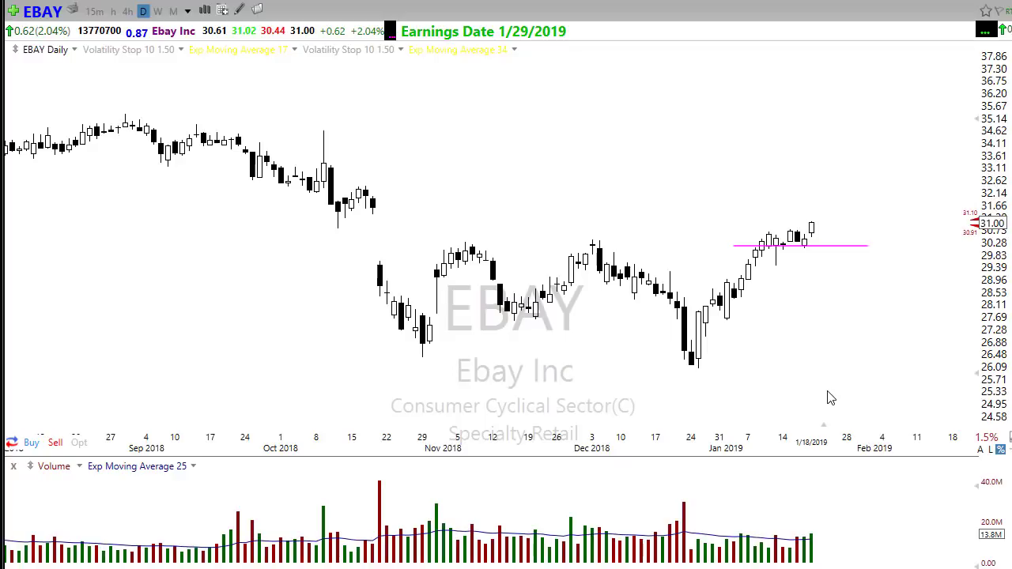
drag(351, 251, 791, 253)
click(803, 247)
scroll(854, 461, up, 1)
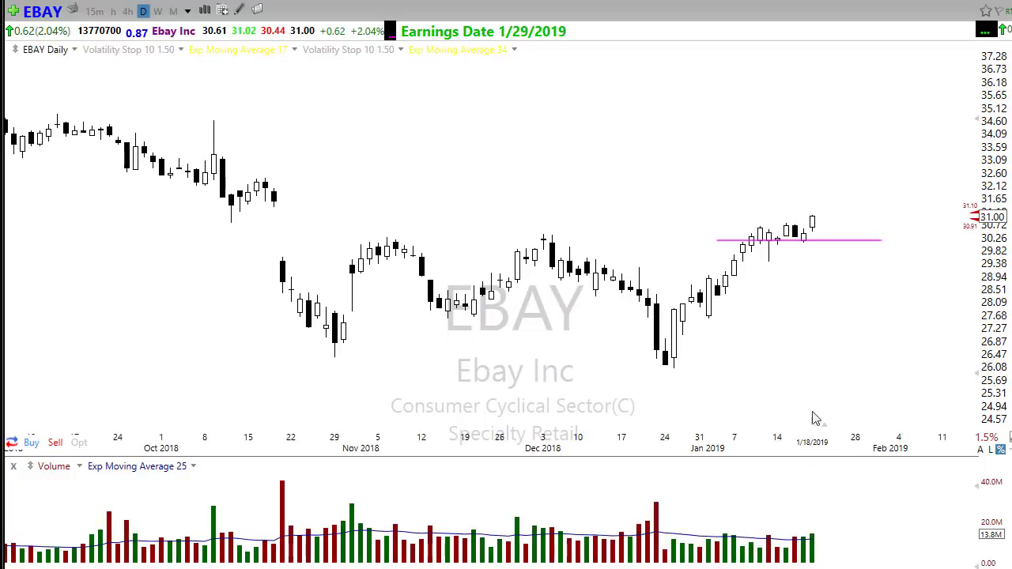
Circle EBAY's latest candles in green, mark the magenta support and nearby horizontal levels with red arrows, and clear the markings
mouse_move(828, 219)
mouse_down()
mouse_move(800, 227)
mouse_move(826, 220)
mouse_move(814, 212)
mouse_up()
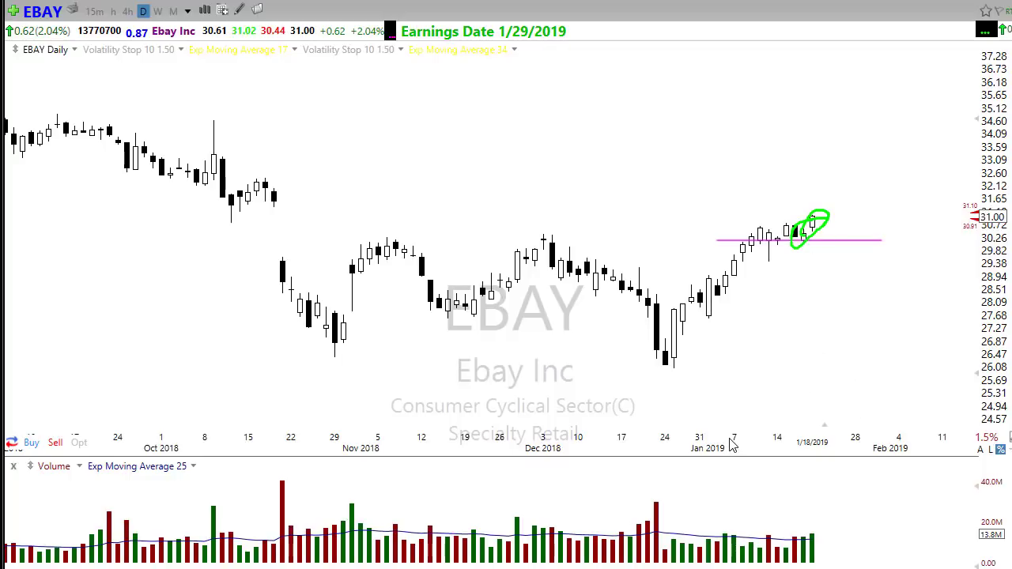
drag(805, 315, 789, 247)
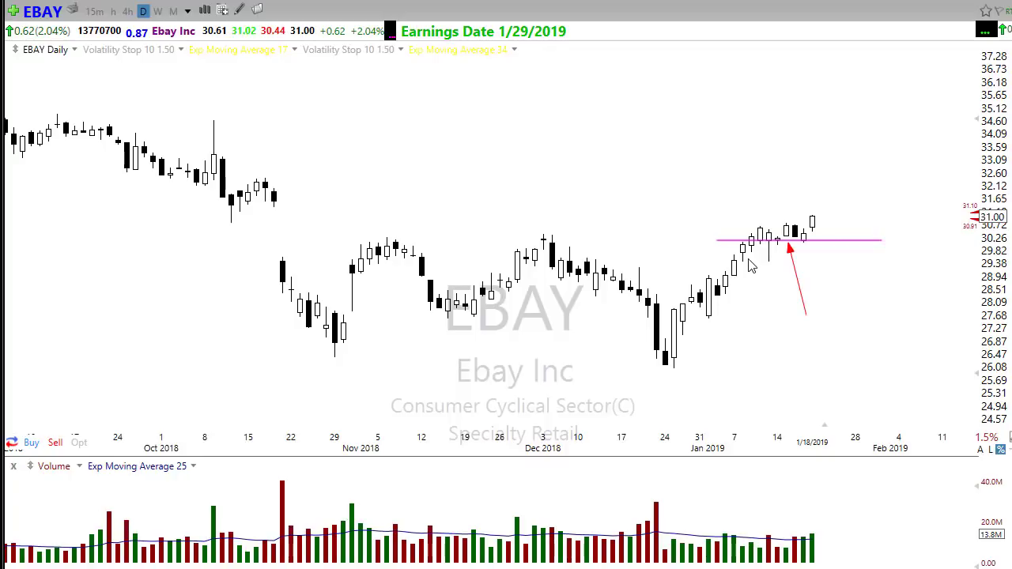
drag(736, 266, 939, 269)
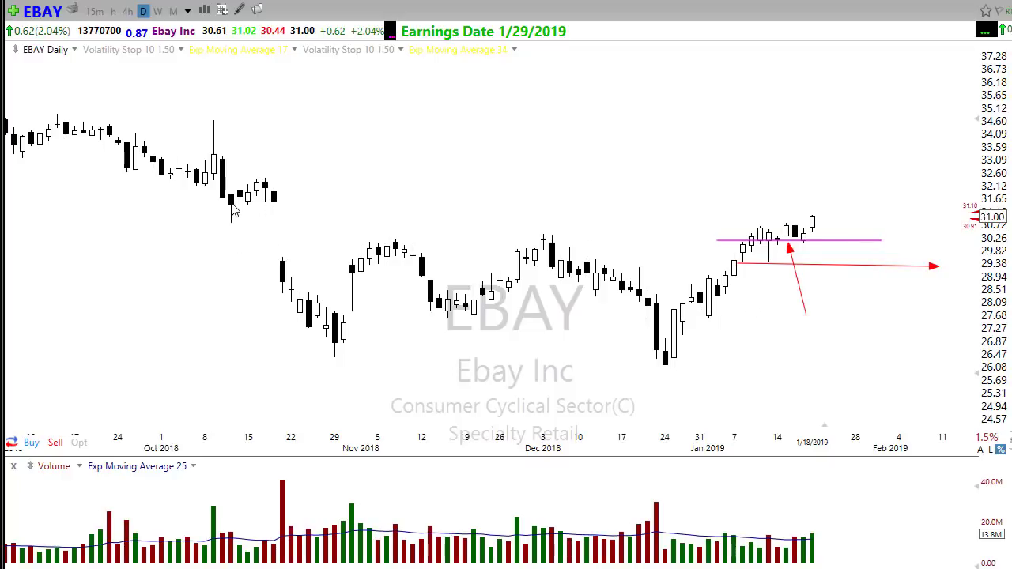
drag(214, 204, 1007, 202)
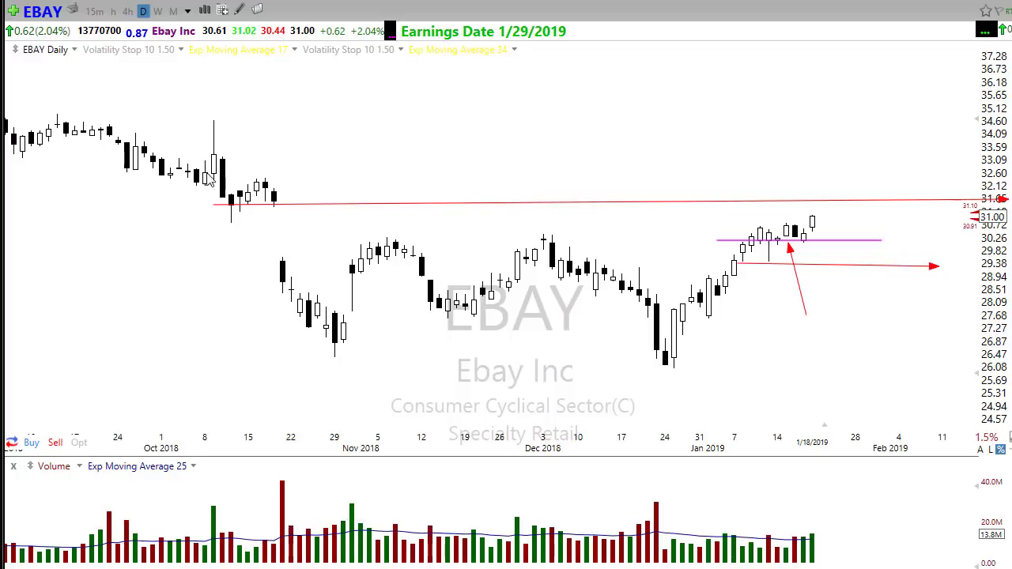
key(Escape)
Draw red arrows along EBAY's rising path from the late-December low and horizontally near the magenta level, and clear them
scroll(413, 368, down, 3)
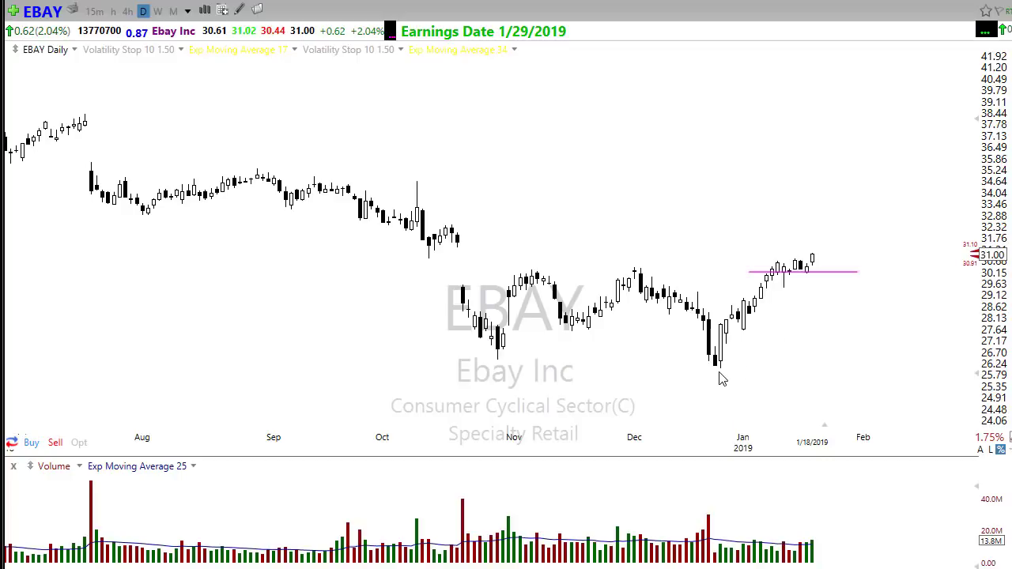
drag(720, 368, 889, 203)
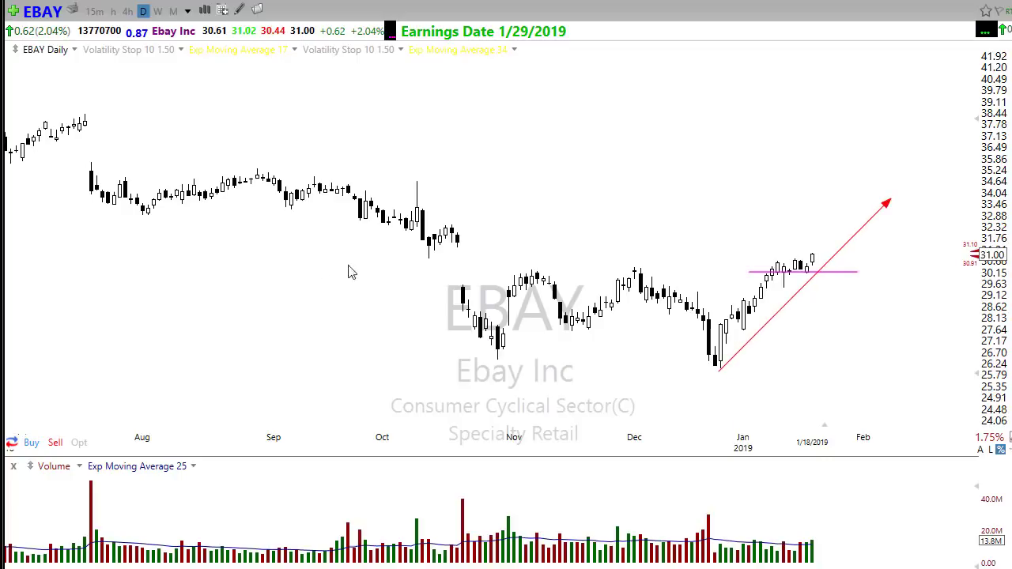
drag(428, 274, 913, 281)
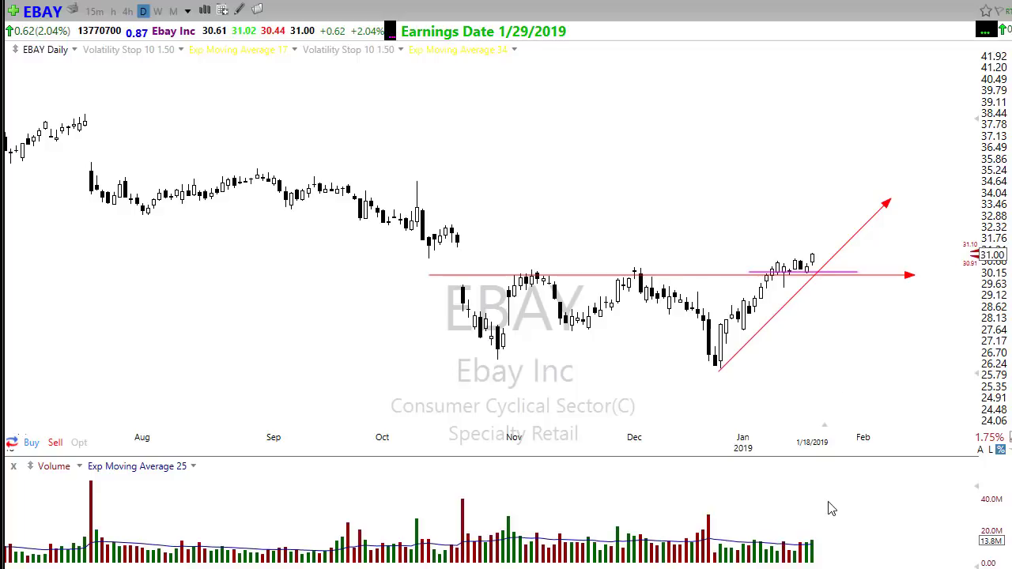
key(Delete)
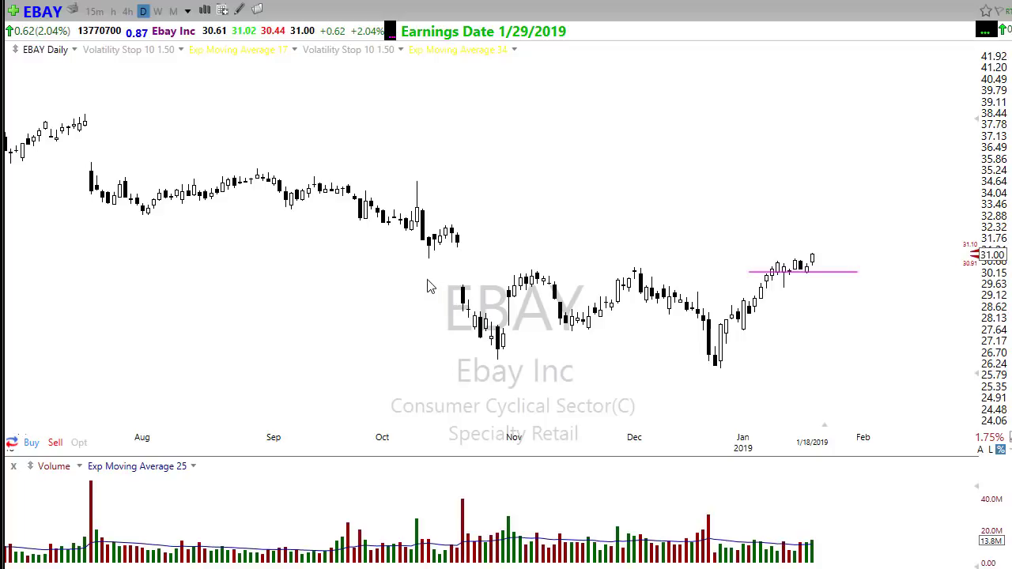
Review EBAY's longer price history and load the ROKU daily chart
scroll(427, 284, down, 2)
scroll(399, 308, up, 3)
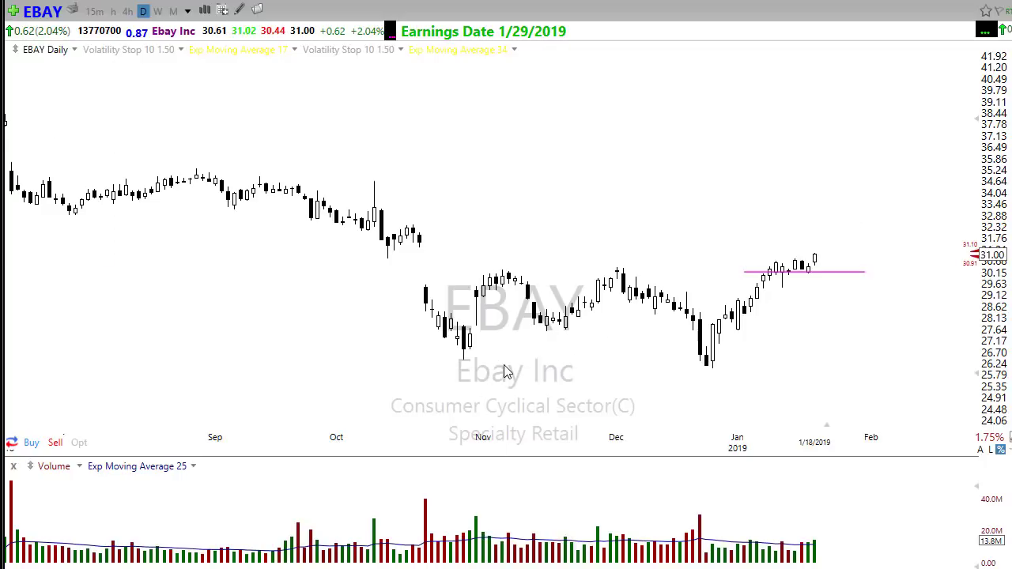
text(ro)
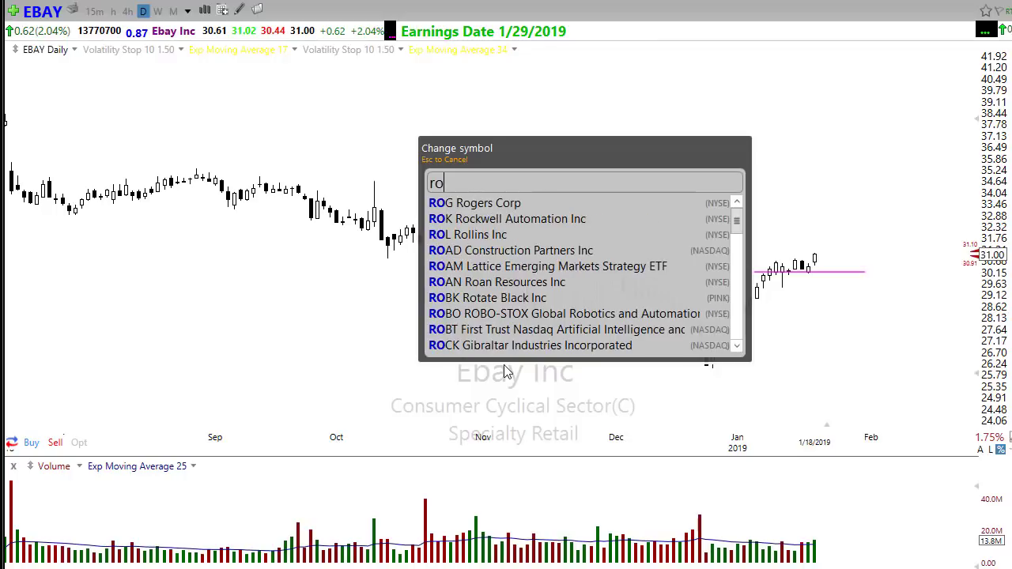
text(ku)
key(Return)
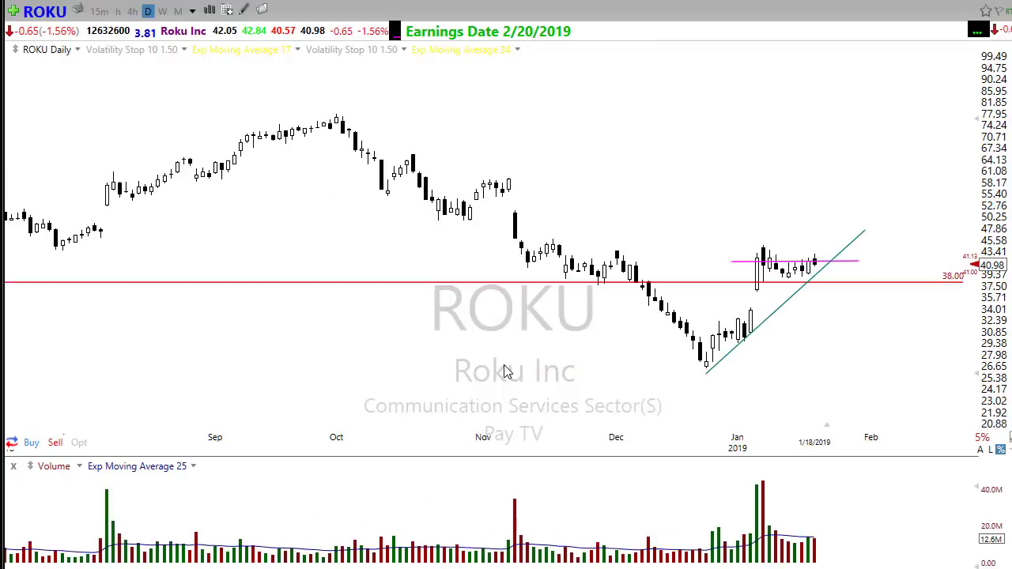
Mark ROKU's January rally, mid-January pullback low, teal ascending trendline and latest sideways candles with red arrows, and clear them
scroll(783, 359, up, 3)
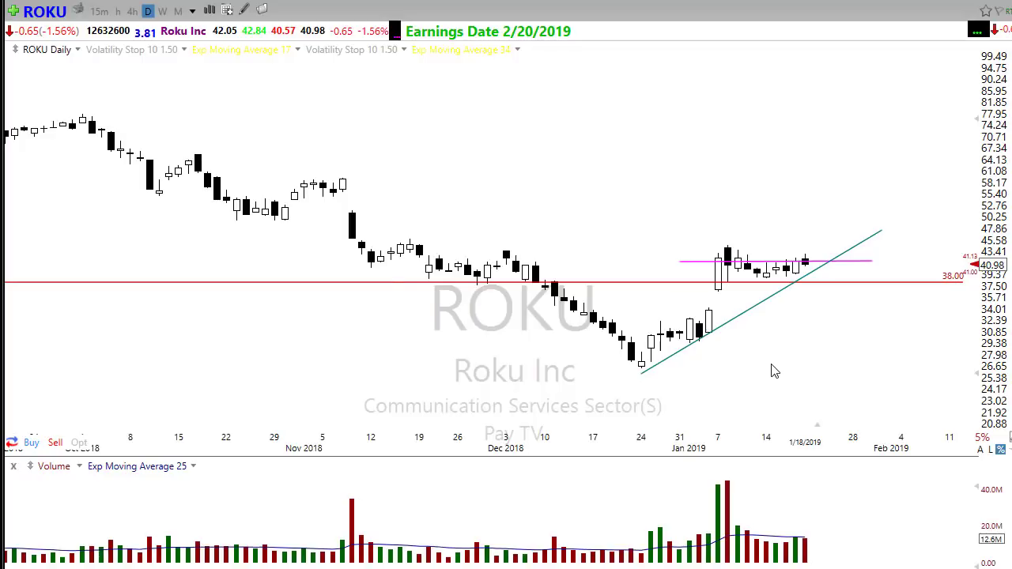
scroll(774, 372, up, 2)
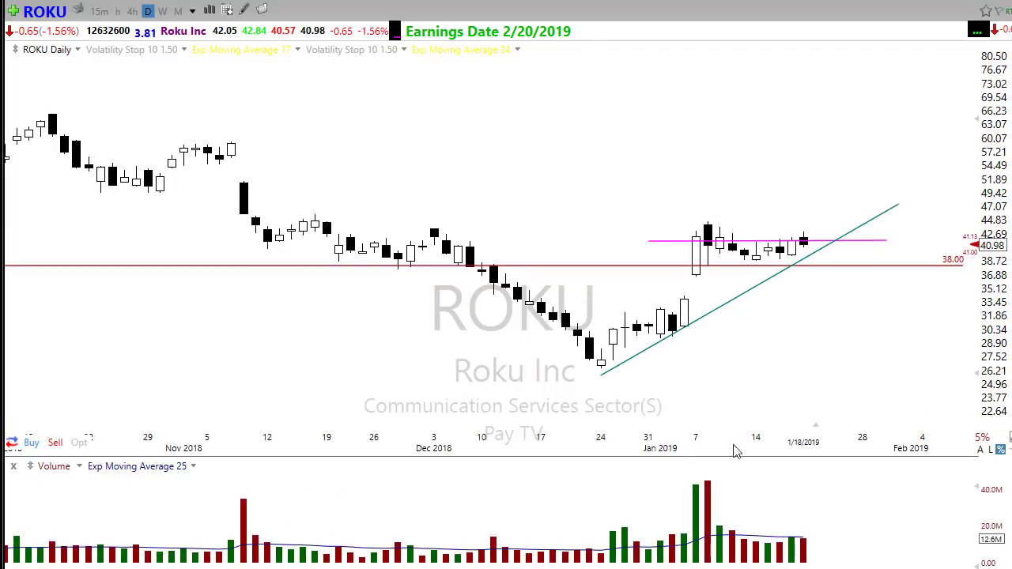
mouse_move(664, 341)
mouse_down()
mouse_move(700, 273)
mouse_move(706, 228)
mouse_up()
drag(774, 335, 758, 265)
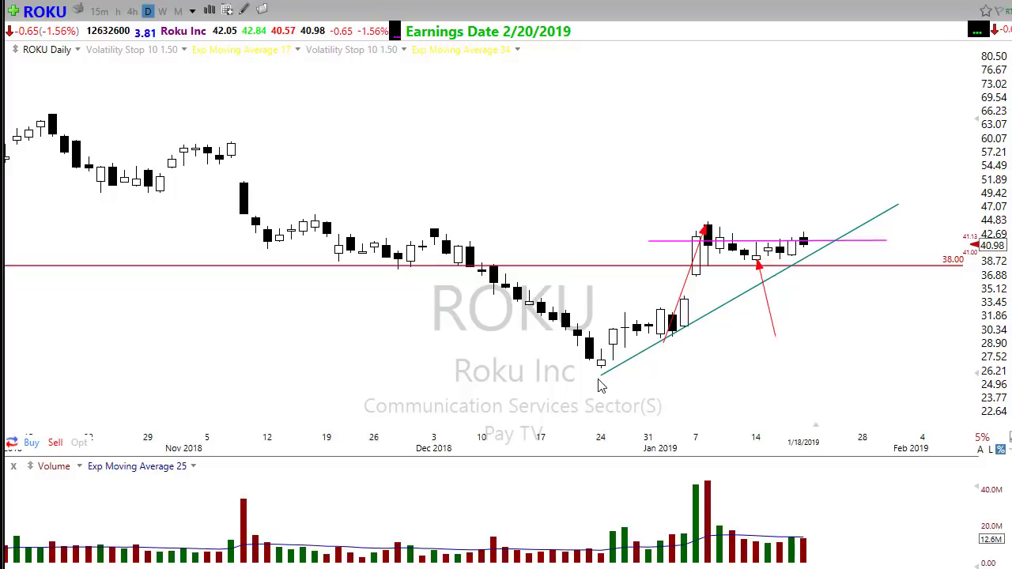
mouse_move(601, 375)
mouse_down()
mouse_move(630, 368)
mouse_move(890, 212)
mouse_up()
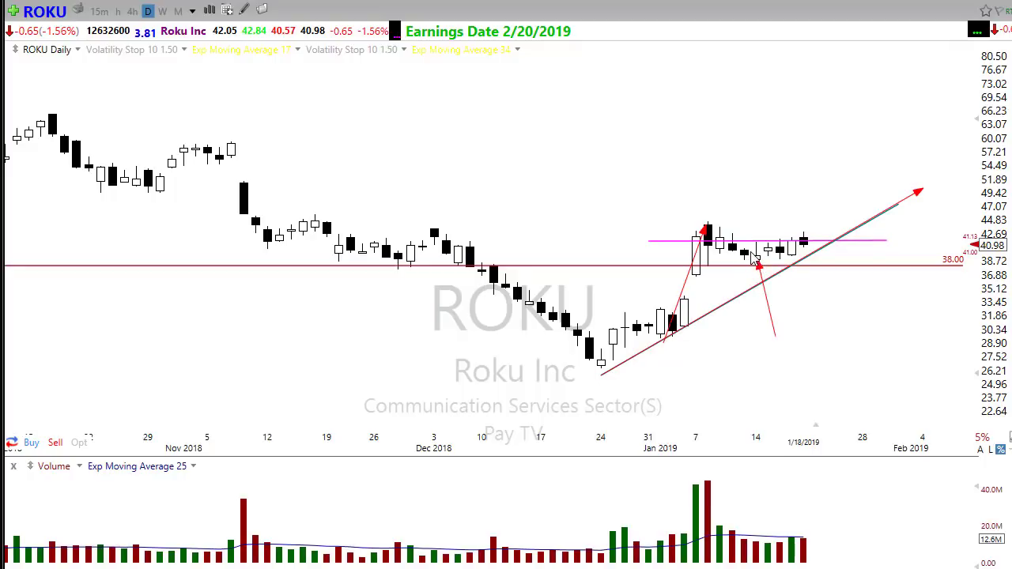
drag(757, 254, 814, 259)
key(Escape)
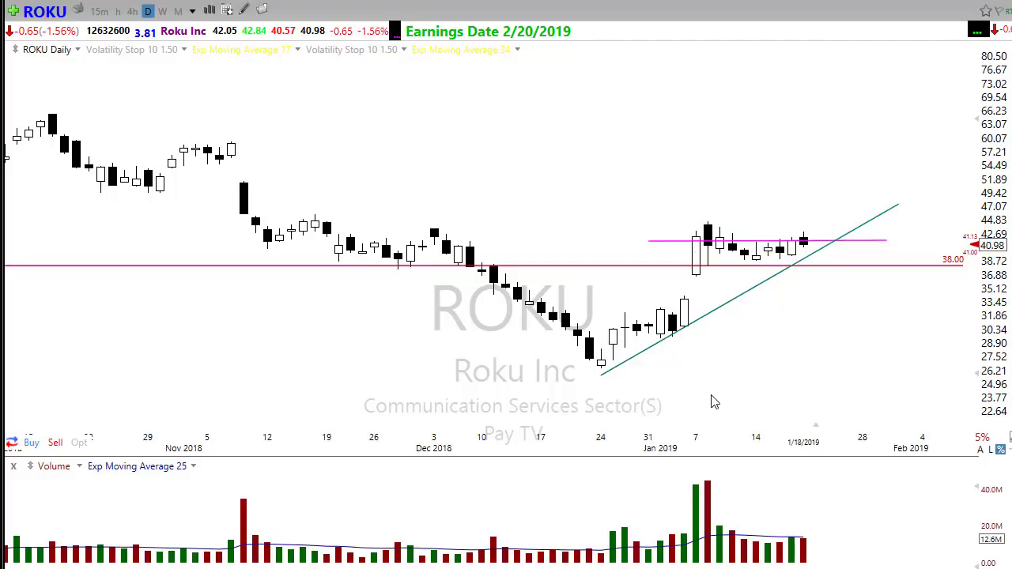
Sketch red arrows over ROKU's January consolidation, just below the 38.00 level and along the ascending trendline, and clear the markings
scroll(777, 369, down, 1)
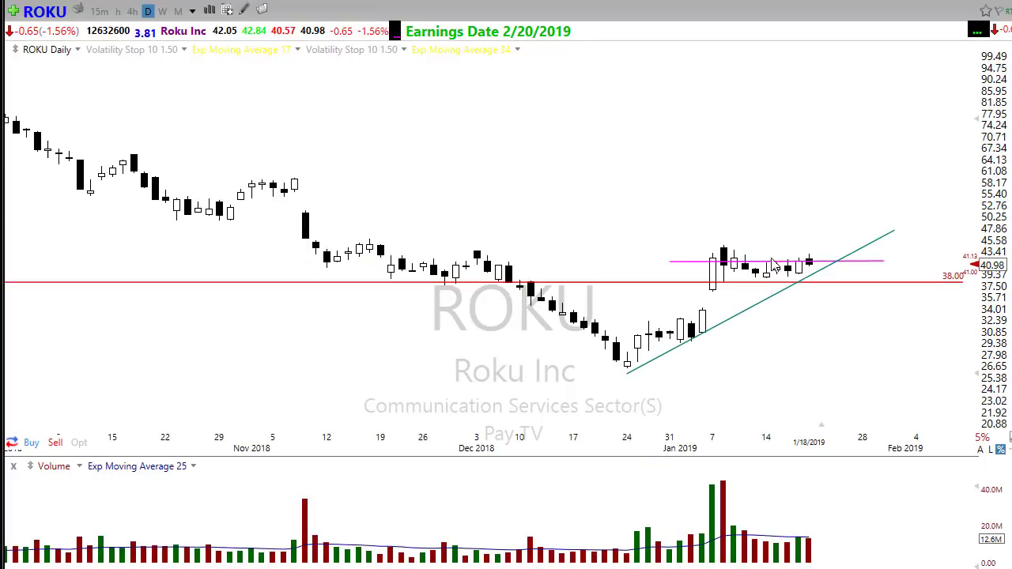
drag(776, 217, 766, 255)
drag(722, 289, 852, 292)
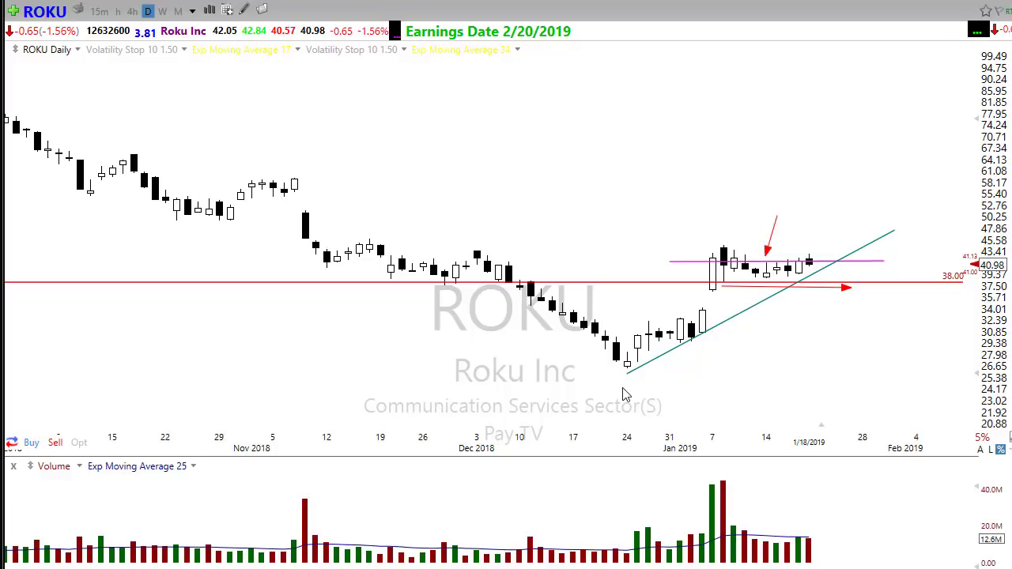
mouse_move(626, 377)
mouse_down()
mouse_move(806, 228)
mouse_move(935, 212)
mouse_up()
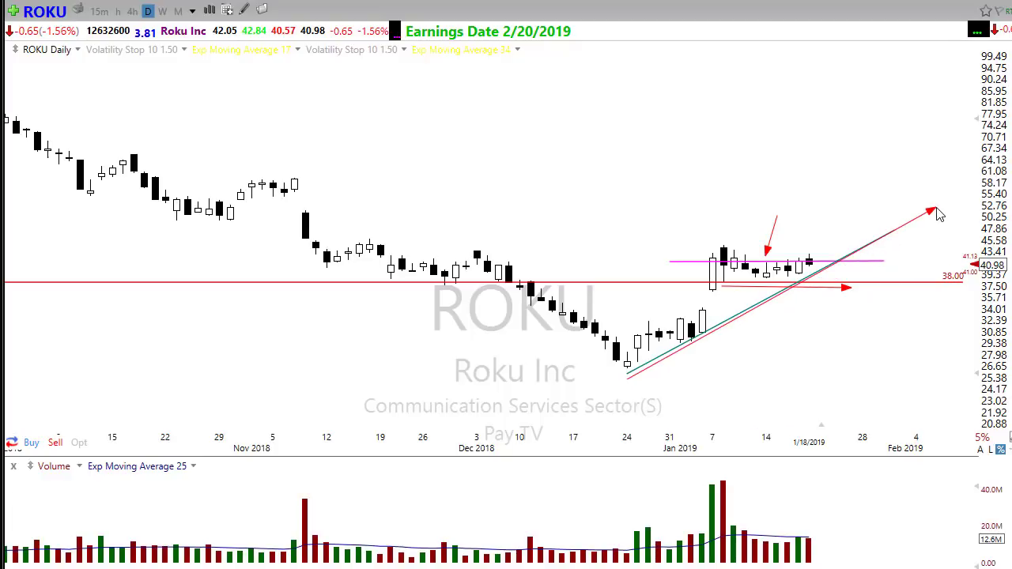
mouse_move(761, 271)
mouse_down()
mouse_move(819, 274)
mouse_move(860, 231)
mouse_up()
key(Escape)
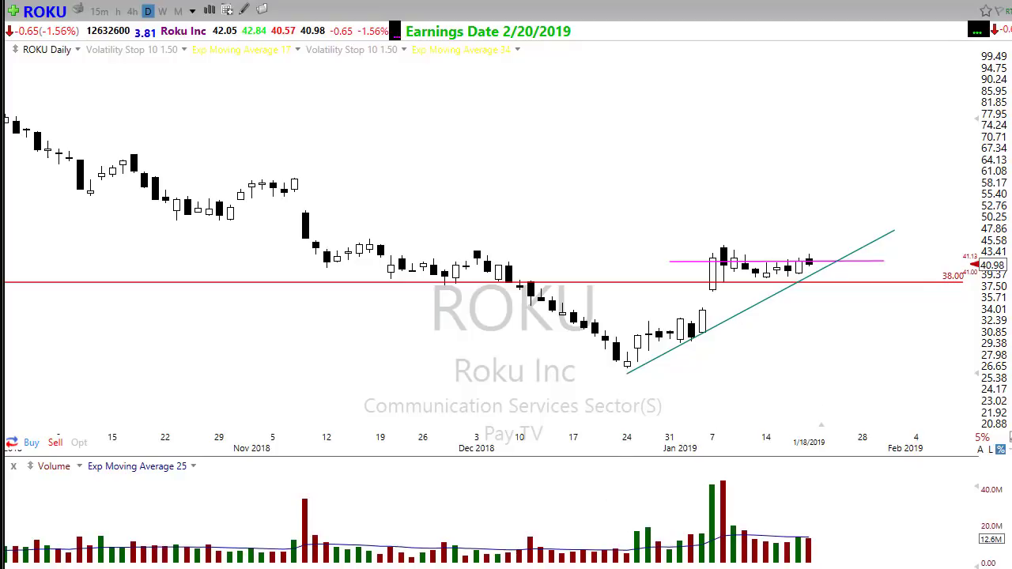
Circle ROKU's candle lows along the teal trendline in green, and extend the trendline to about February 4
drag(649, 355, 655, 362)
drag(707, 343, 708, 339)
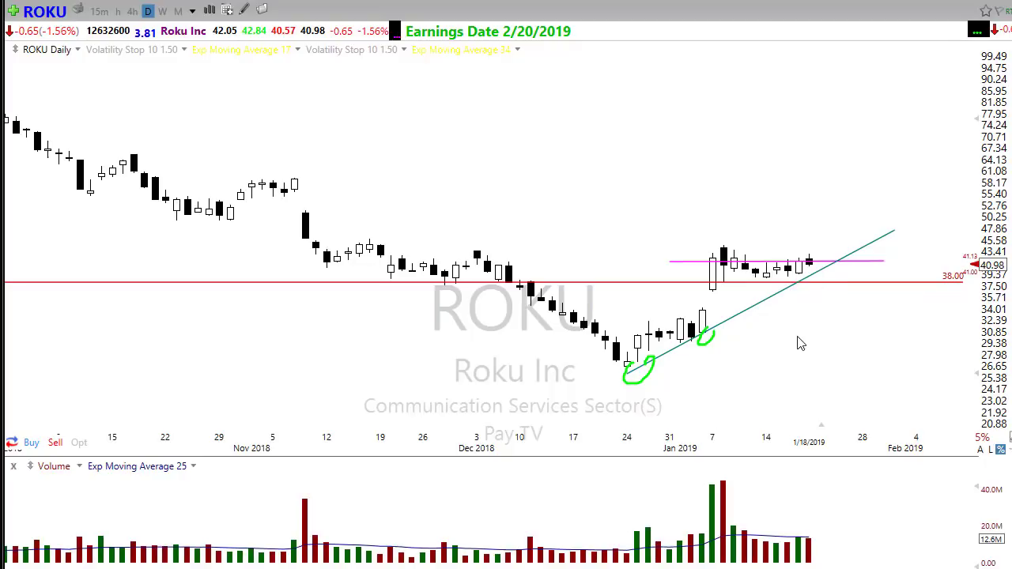
mouse_move(894, 232)
mouse_down()
mouse_move(961, 237)
mouse_move(919, 250)
mouse_move(917, 226)
mouse_move(937, 245)
mouse_move(917, 225)
mouse_up()
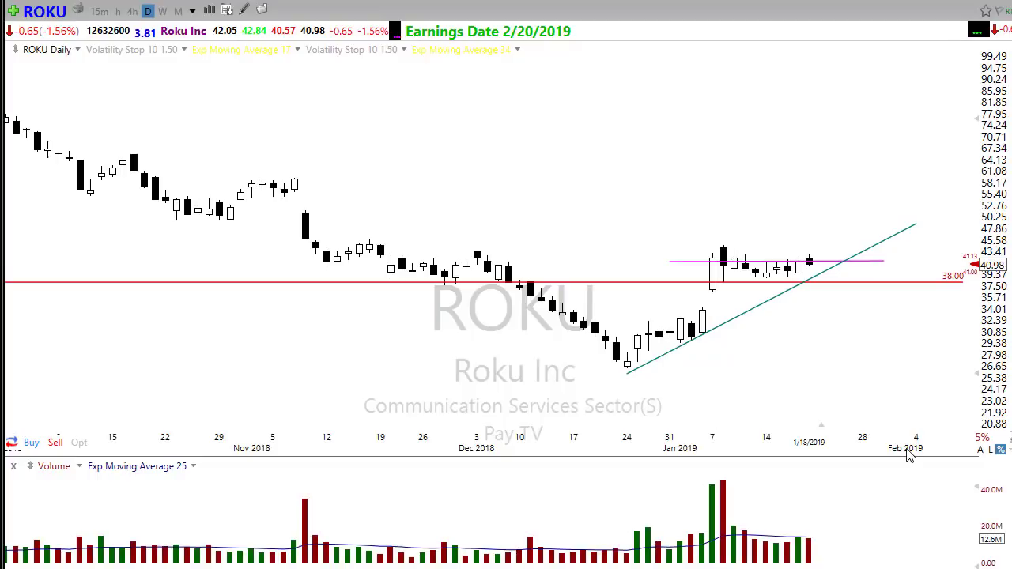
Trace ROKU's inverse head-and-shoulders shape in green from mid-November to late January, and clear the curve
mouse_move(321, 269)
mouse_down()
mouse_move(502, 278)
mouse_move(630, 369)
mouse_move(711, 326)
mouse_move(739, 286)
mouse_move(767, 296)
mouse_move(884, 256)
mouse_up()
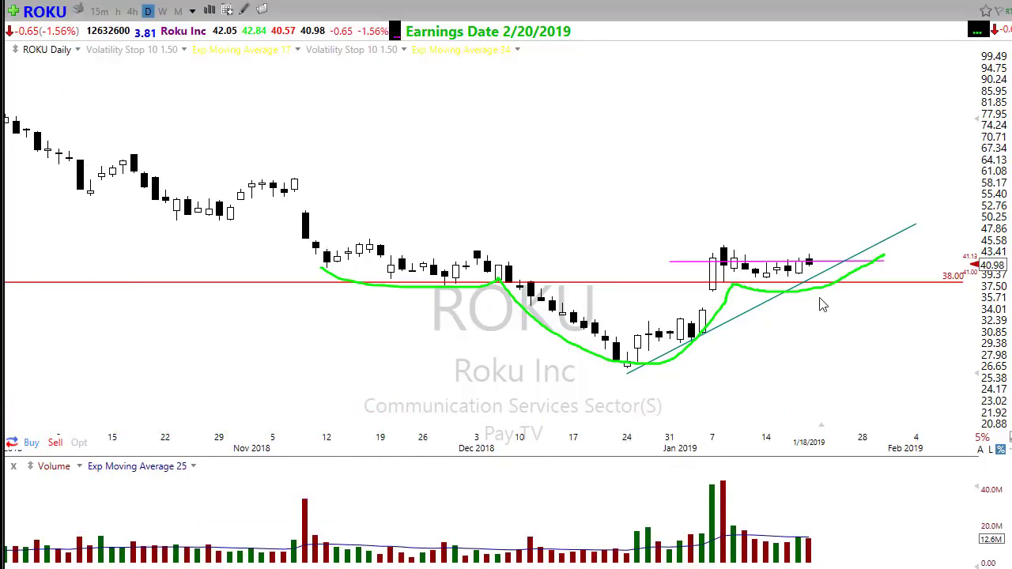
key(Escape)
Place purple horizontal price lines on the ROKU chart at 49.67, 55.22 and 59.78
scroll(923, 411, down, 2)
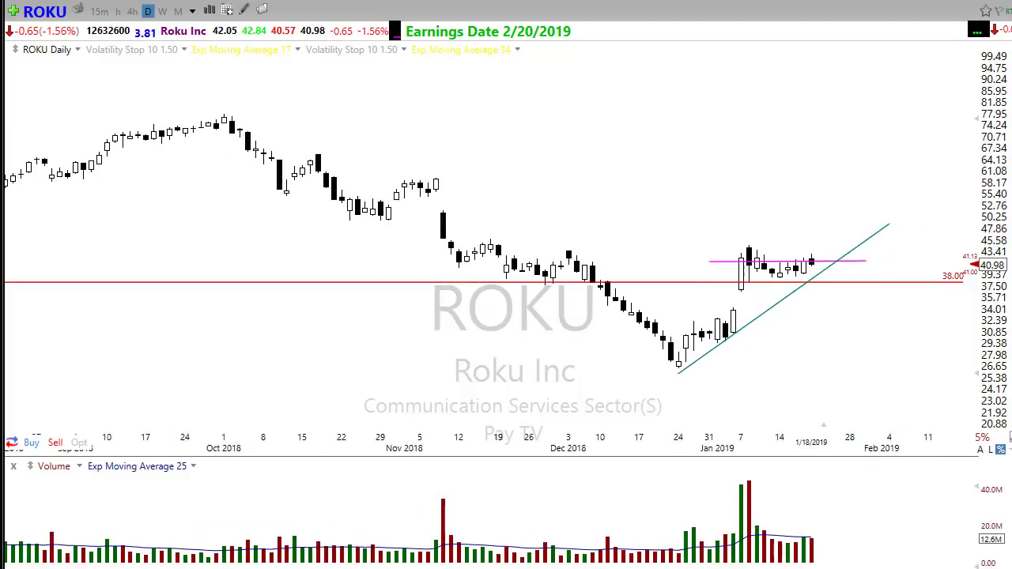
click(771, 225)
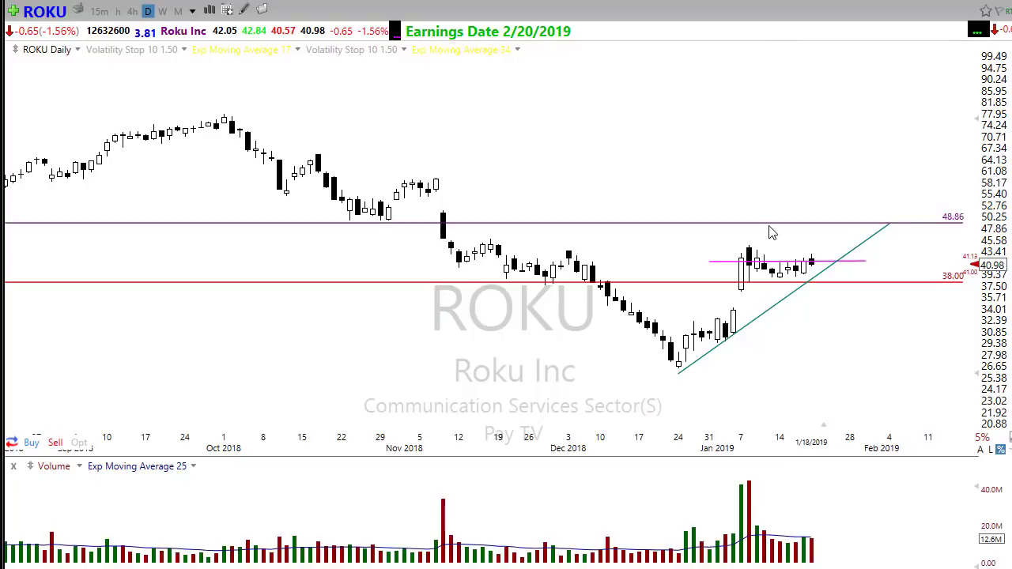
drag(773, 229, 773, 229)
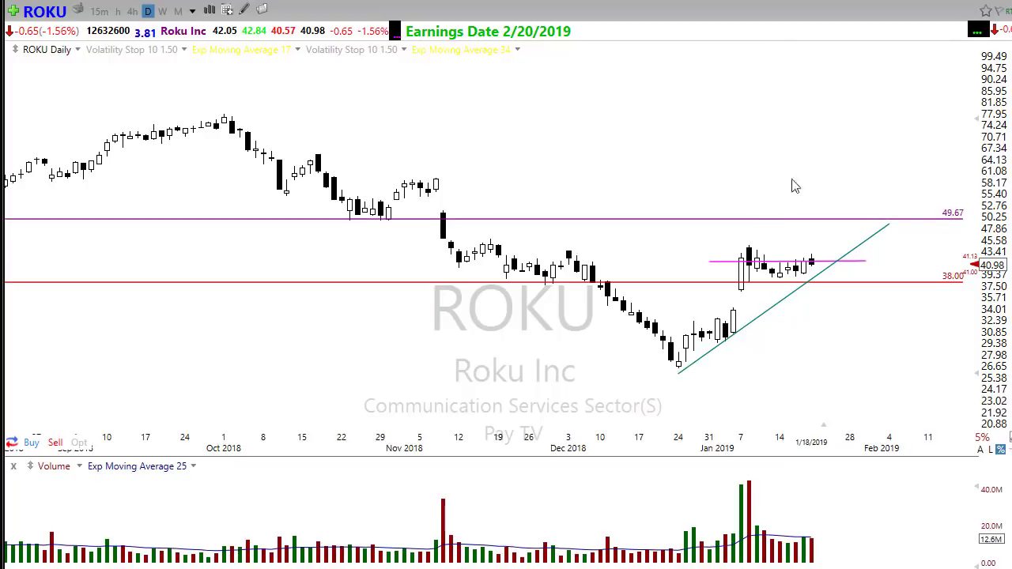
drag(795, 186, 840, 204)
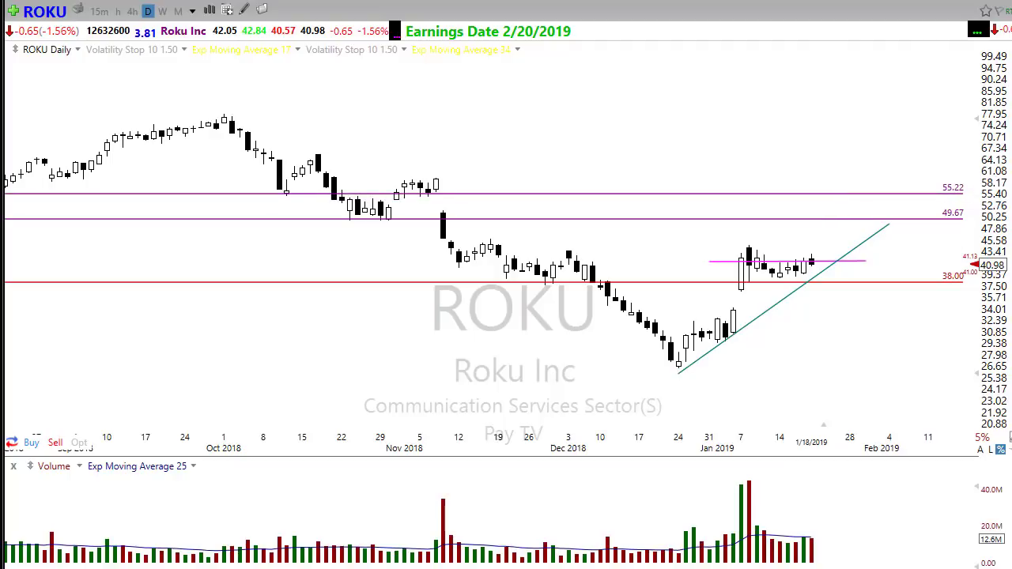
click(883, 163)
drag(882, 163, 894, 184)
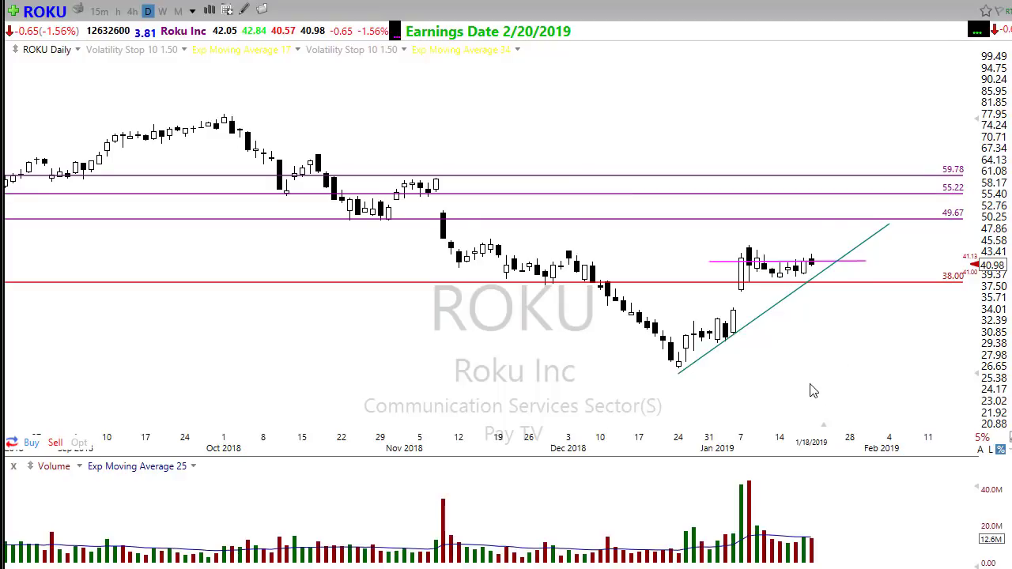
Delete the three purple horizontal price lines from the ROKU chart
right_click(644, 228)
click(688, 361)
right_click(671, 208)
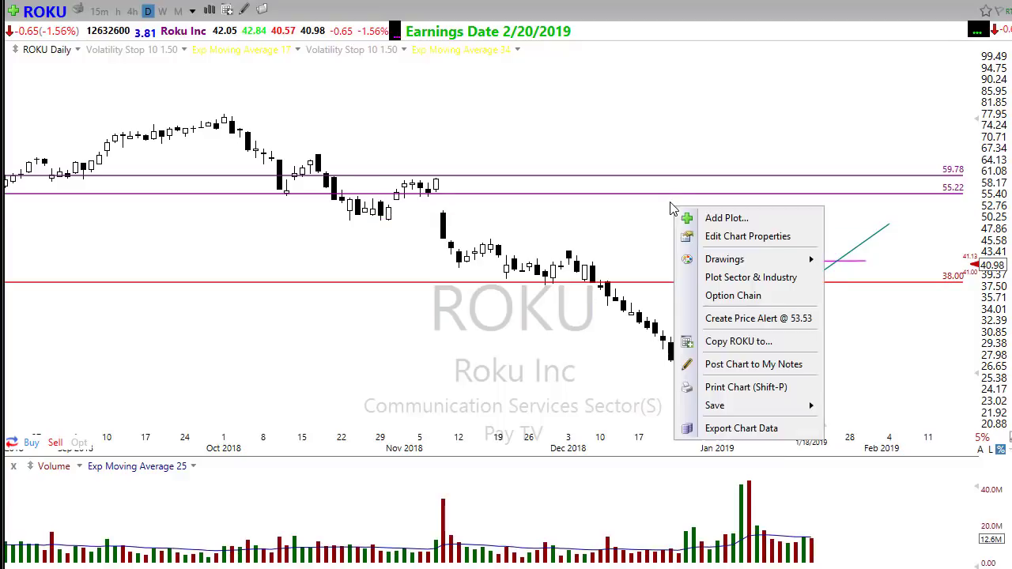
right_click(671, 191)
click(695, 330)
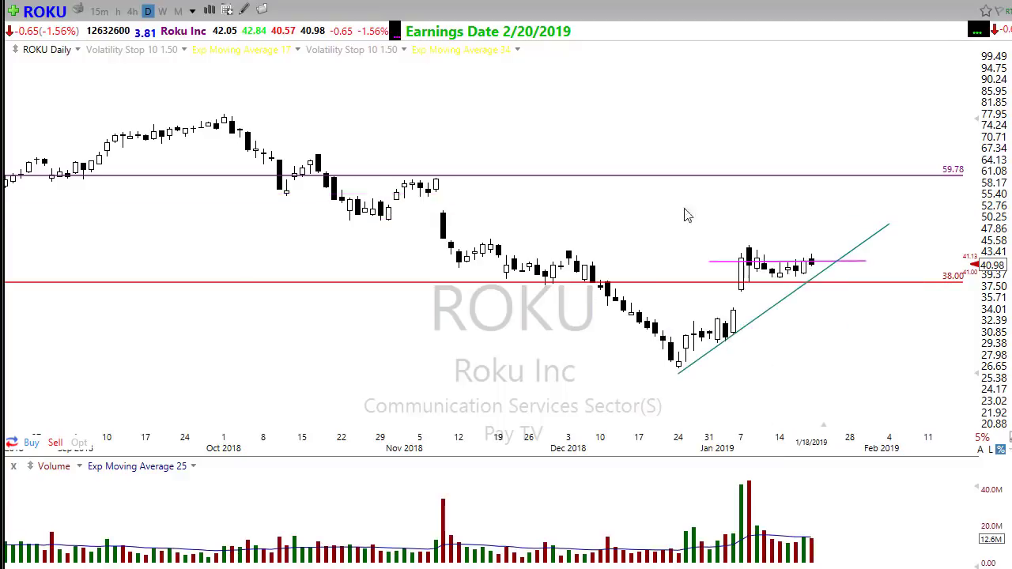
right_click(666, 181)
click(706, 315)
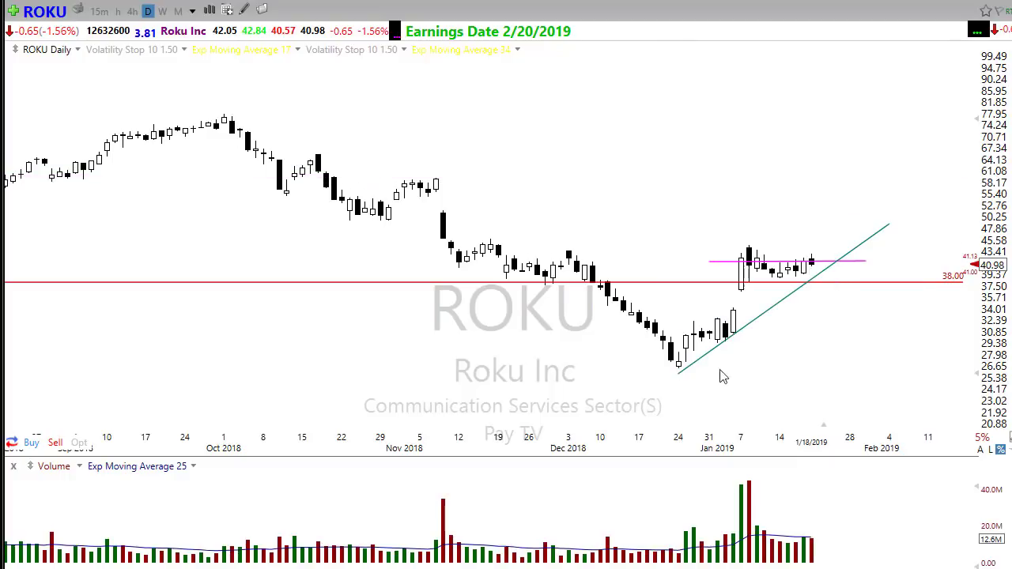
scroll(765, 400, up, 2)
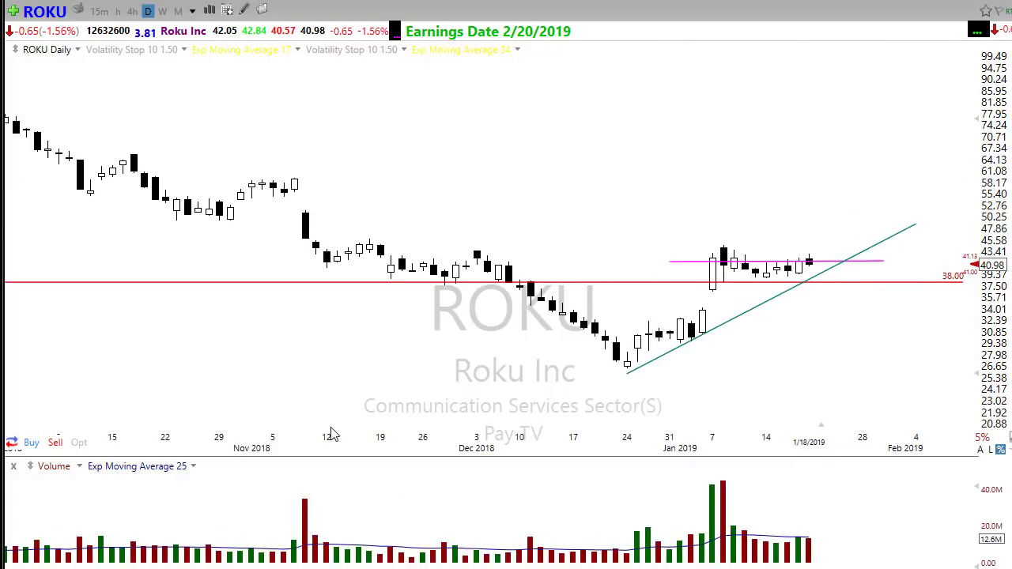
scroll(332, 433, down, 2)
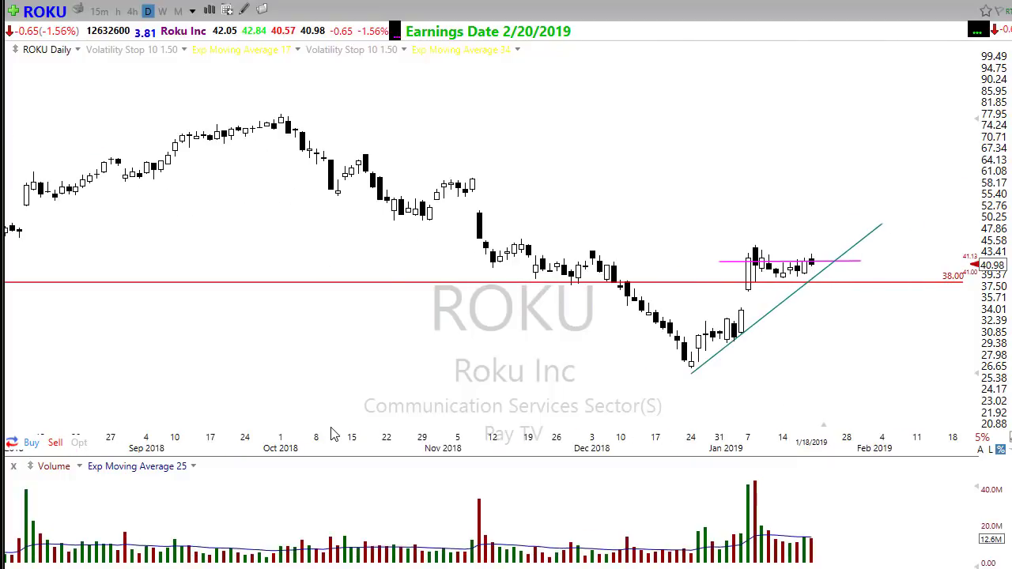
right_click(733, 340)
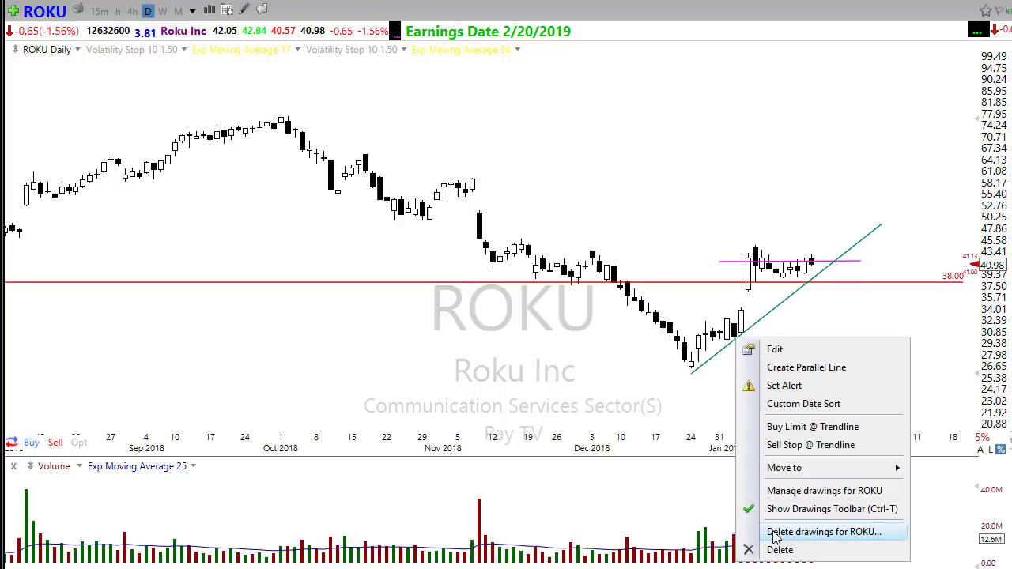
click(605, 431)
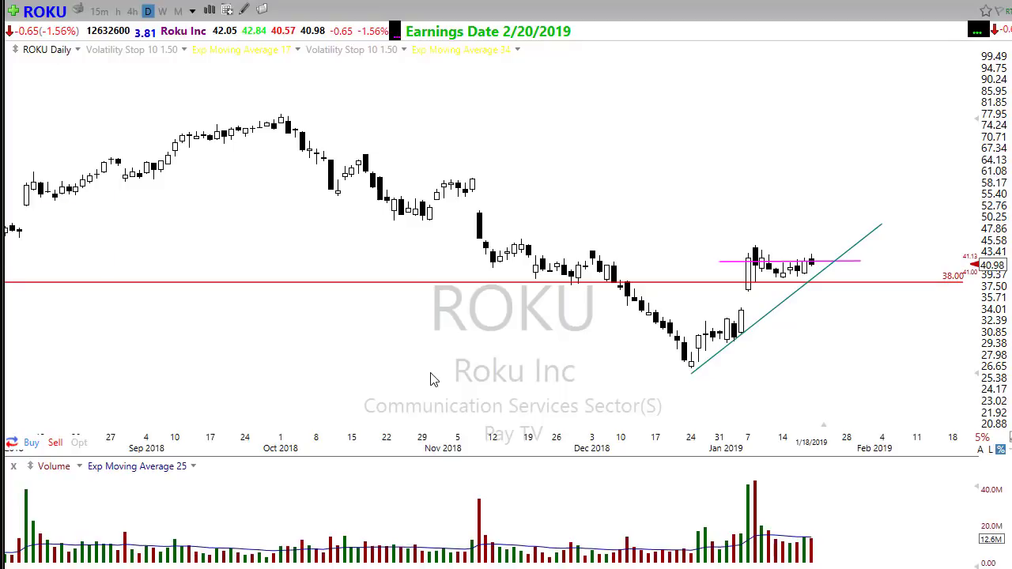
Open the MU daily chart and extend its falling teal trendline into early February, to about 34.04
text(mu)
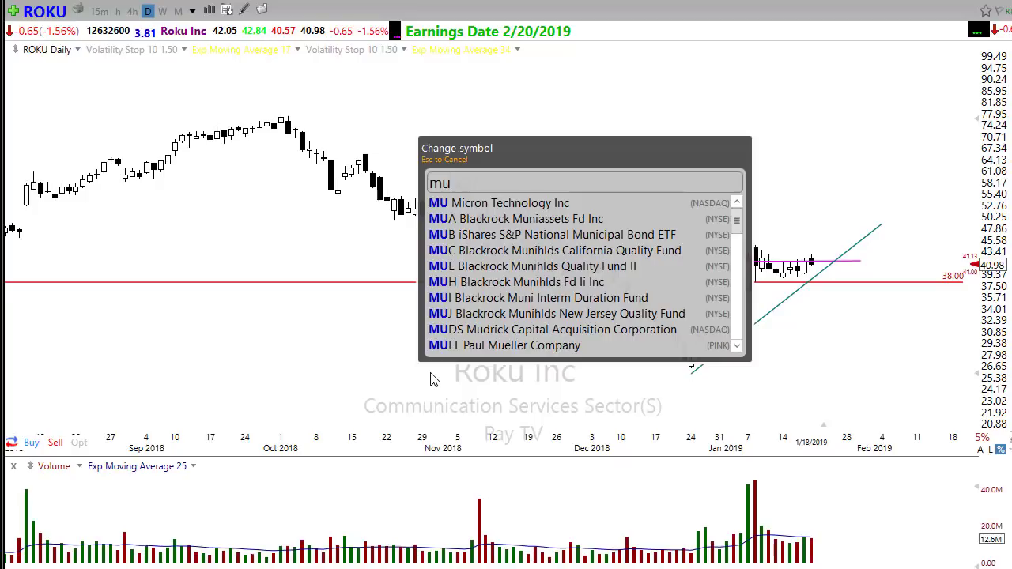
key(Return)
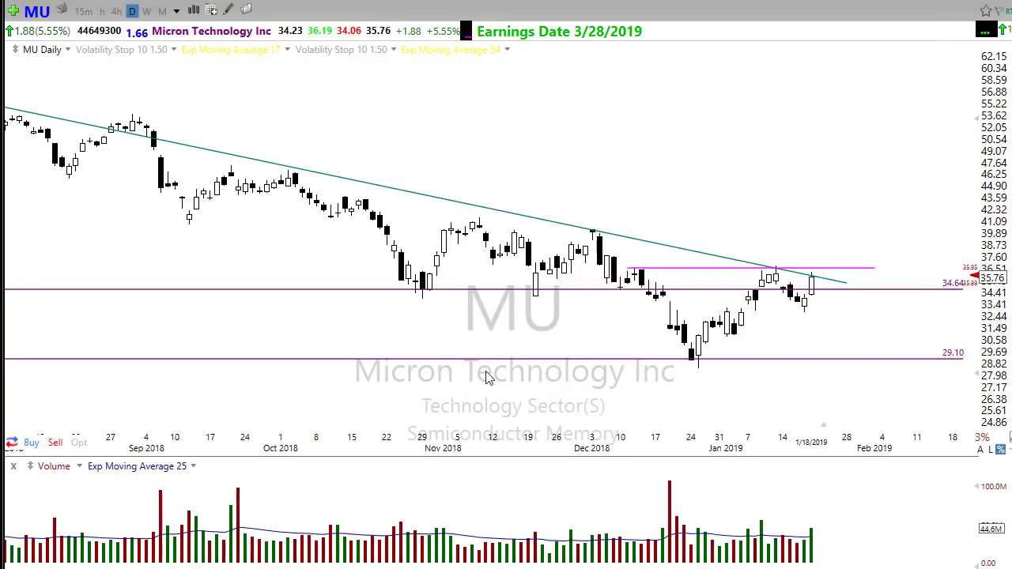
scroll(431, 364, down, 3)
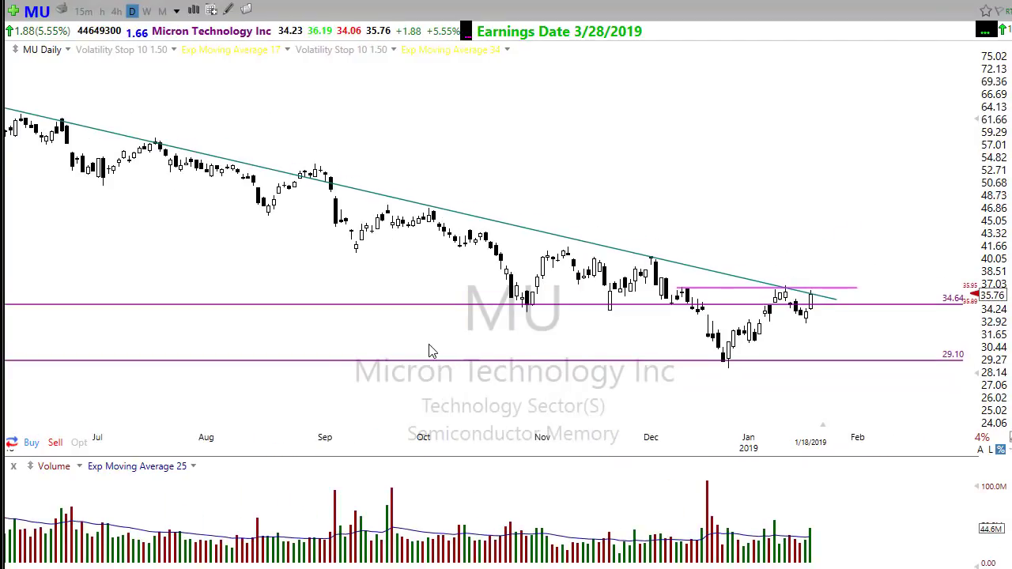
scroll(431, 351, down, 2)
scroll(410, 339, up, 2)
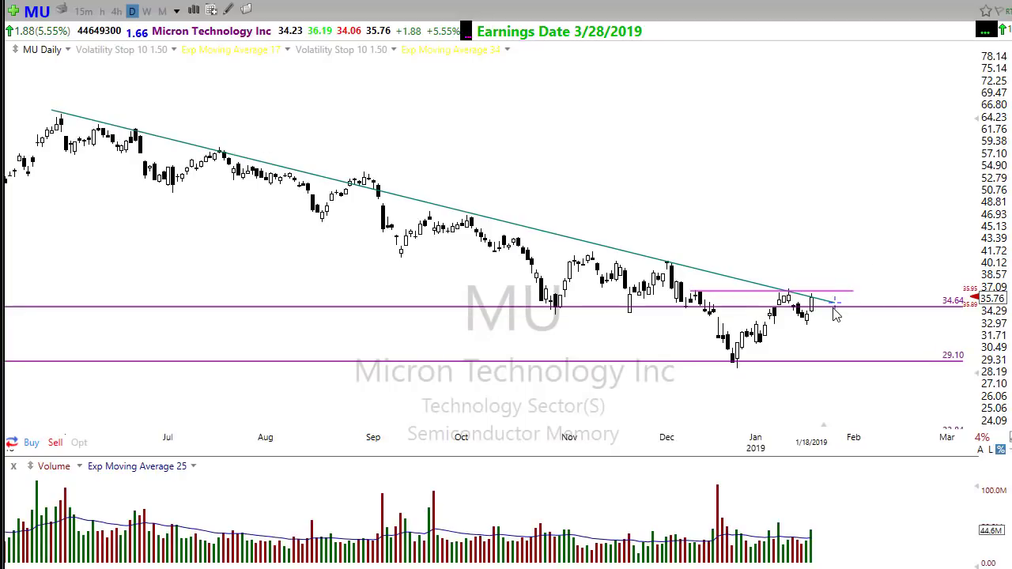
drag(837, 315, 875, 318)
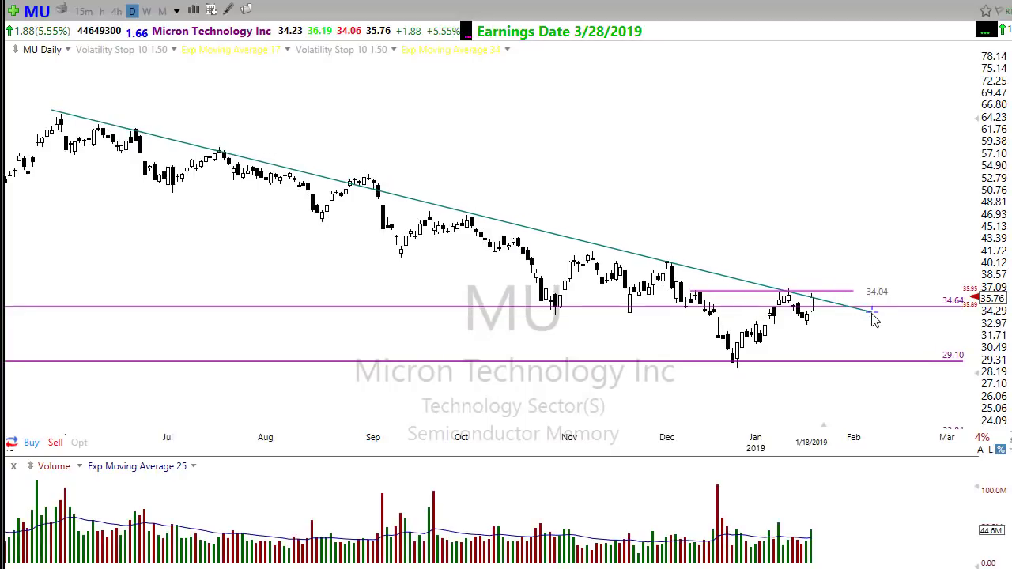
Trace MU's swings since the late-December low with red arrows, add a rising arrow under the lows, and clear them
scroll(668, 502, up, 1)
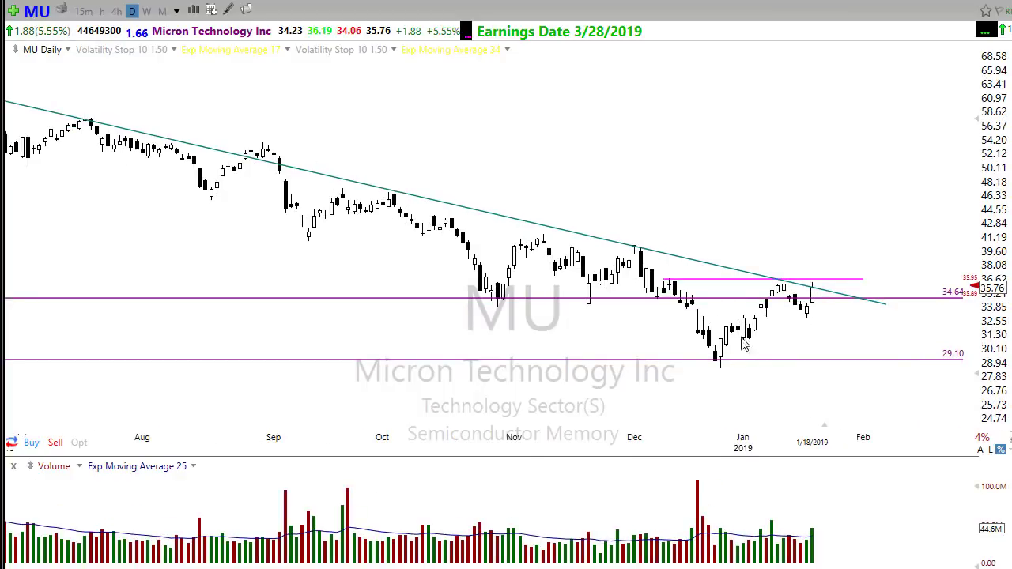
mouse_move(767, 315)
mouse_down()
mouse_move(780, 287)
mouse_move(804, 312)
mouse_move(832, 279)
mouse_up()
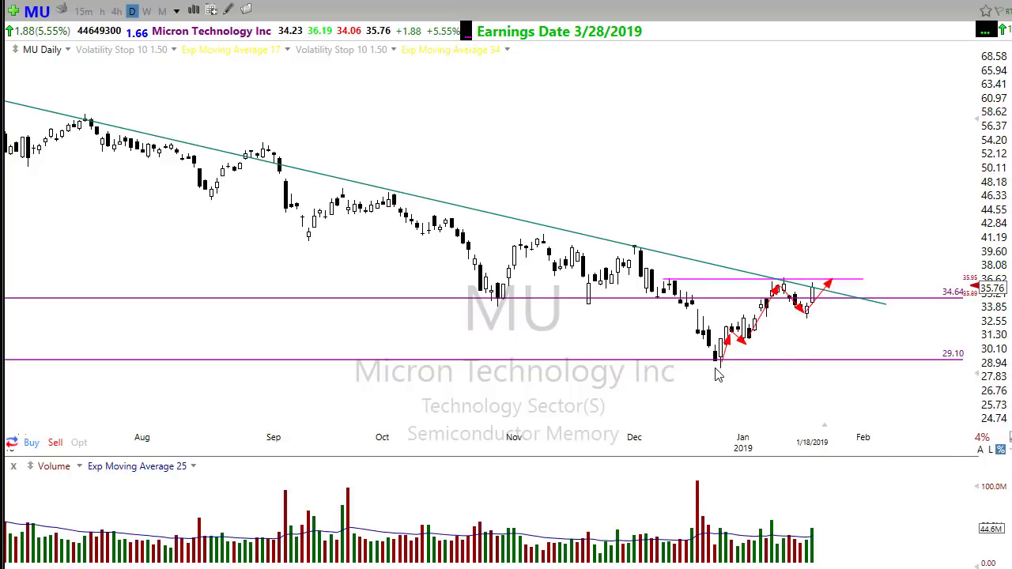
drag(718, 365, 931, 250)
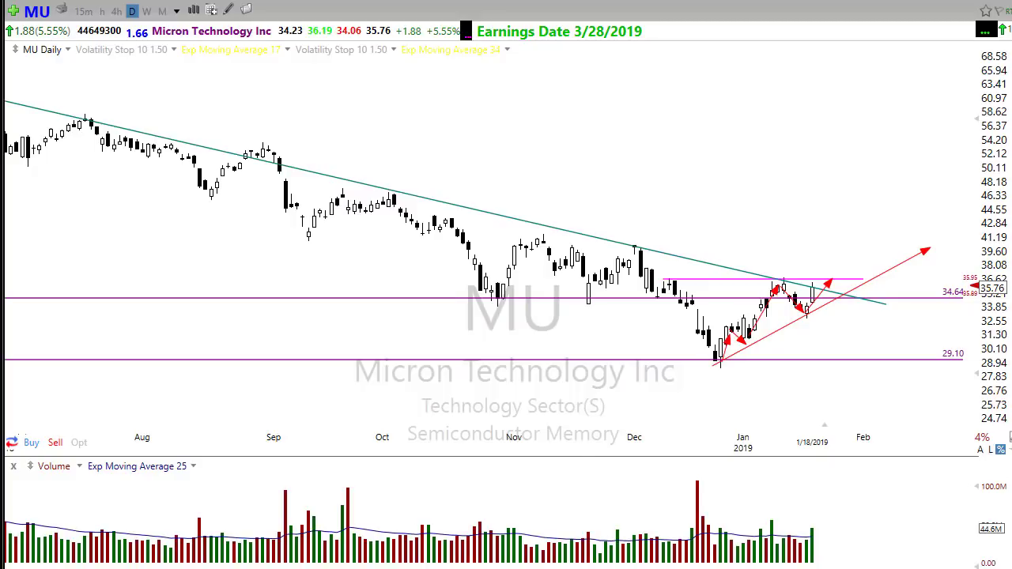
key(Escape)
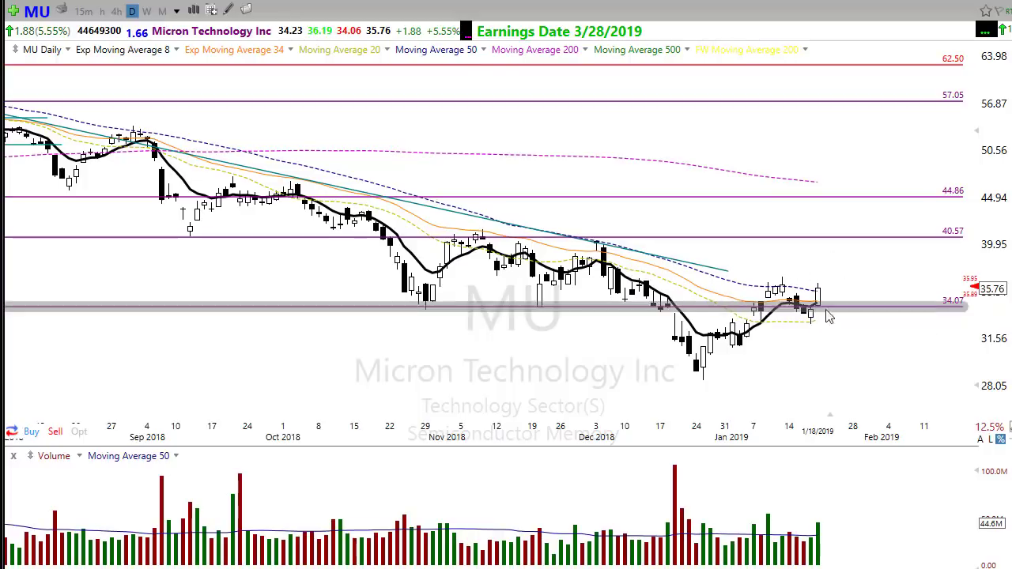
Review MU's price against its moving averages and horizontal levels, and return to the volatility-stop chart
mouse_move(808, 315)
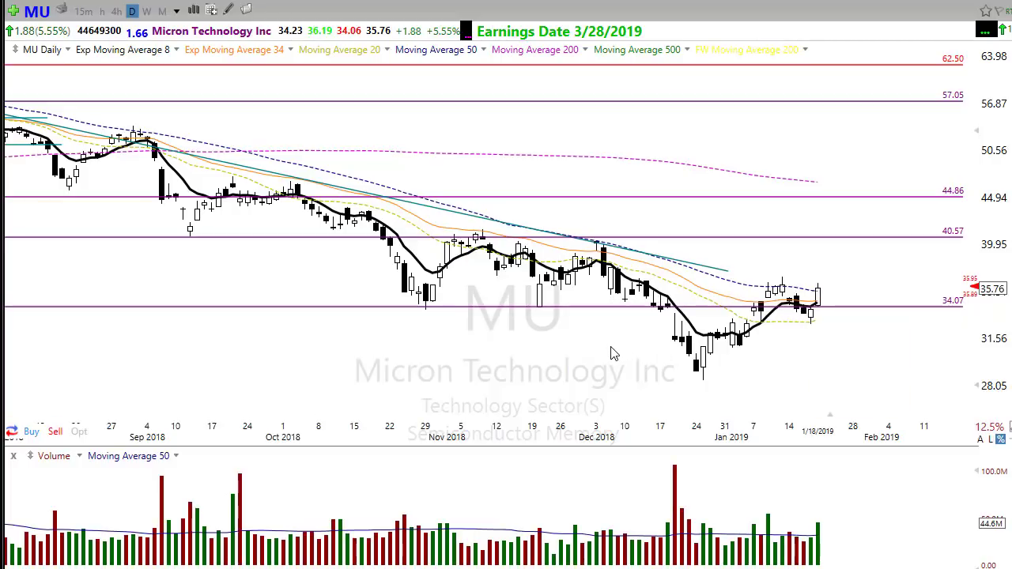
scroll(603, 361, down, 2)
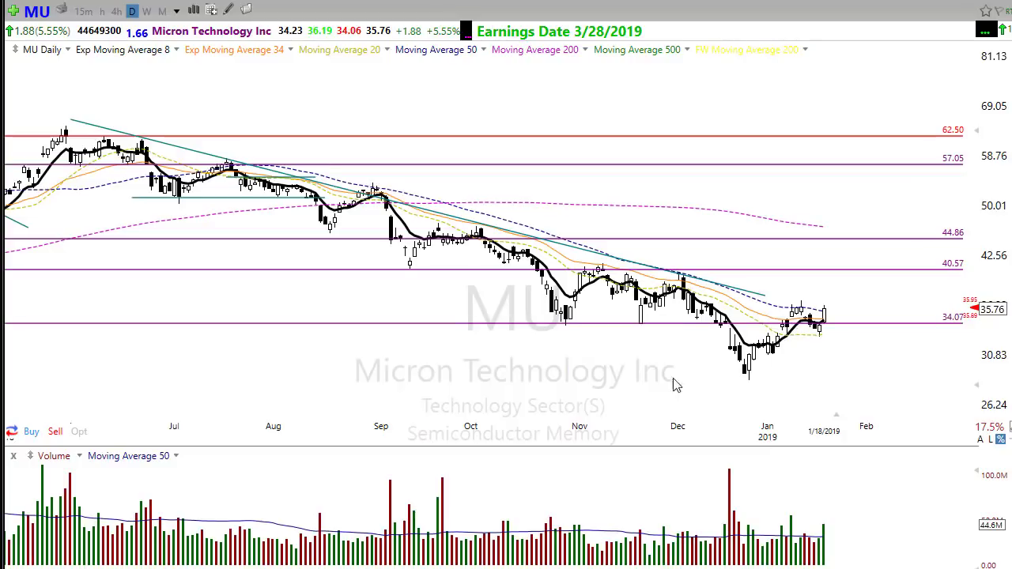
click(158, 1)
Mark in green each high that meets MU's falling teal trendline, from late May 2018 to mid-January 2019
scroll(643, 390, down, 2)
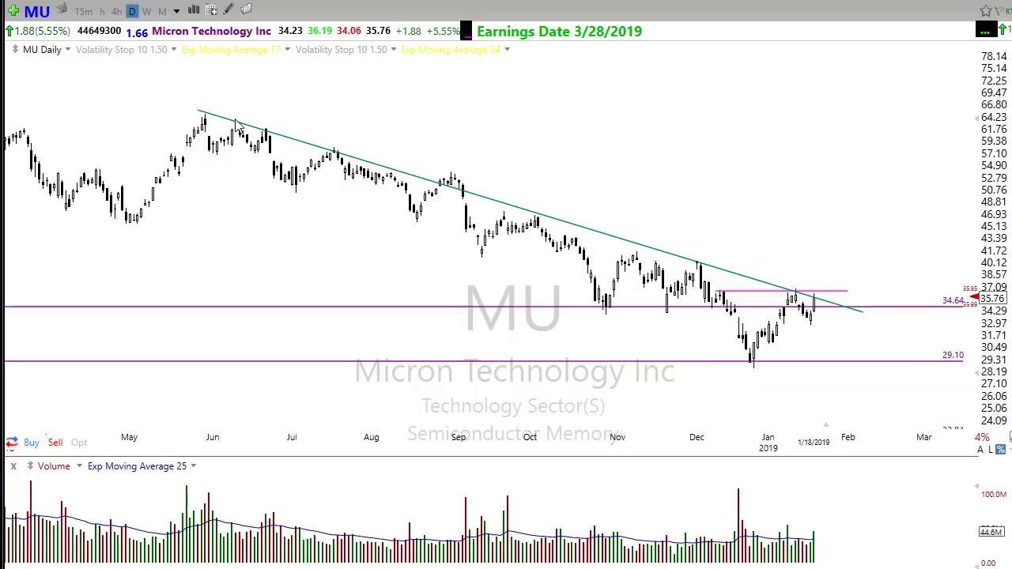
mouse_move(223, 113)
mouse_down()
mouse_move(233, 130)
mouse_move(212, 95)
mouse_up()
drag(274, 120, 270, 134)
drag(340, 136, 337, 158)
drag(463, 195, 471, 176)
drag(518, 199, 507, 209)
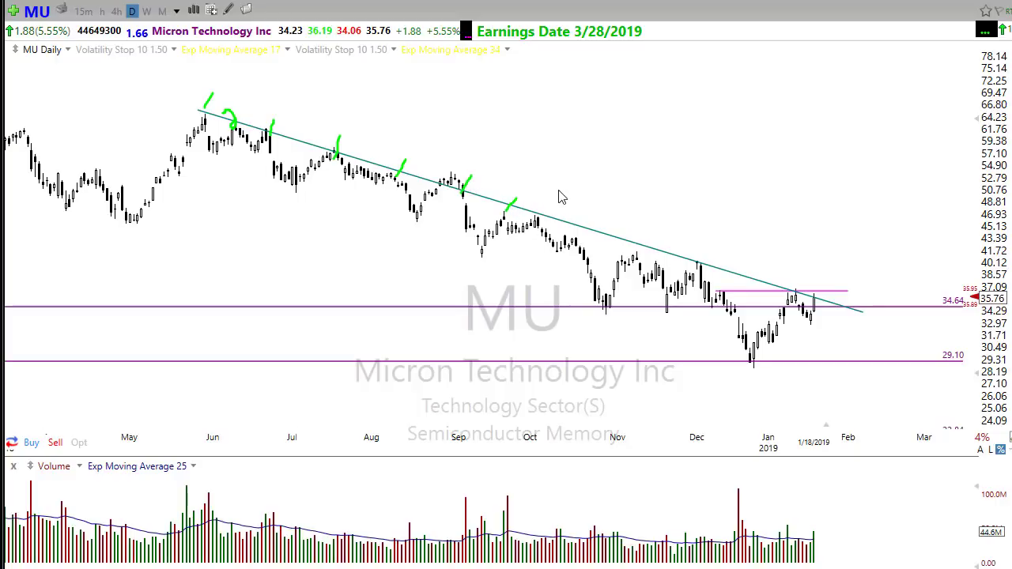
drag(559, 191, 546, 212)
drag(643, 236, 636, 251)
drag(714, 246, 704, 263)
drag(808, 270, 799, 286)
Sketch a rising red arrow from MU's late-December low and a falling arrow from the latest candle, and clear them
scroll(881, 361, up, 5)
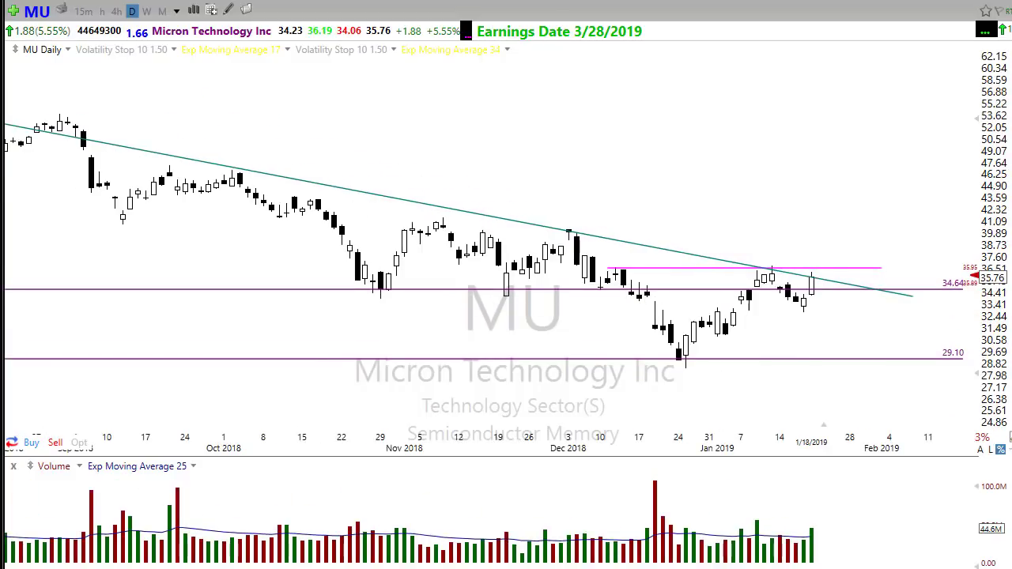
mouse_move(684, 366)
mouse_down()
mouse_move(849, 284)
mouse_move(873, 342)
mouse_up()
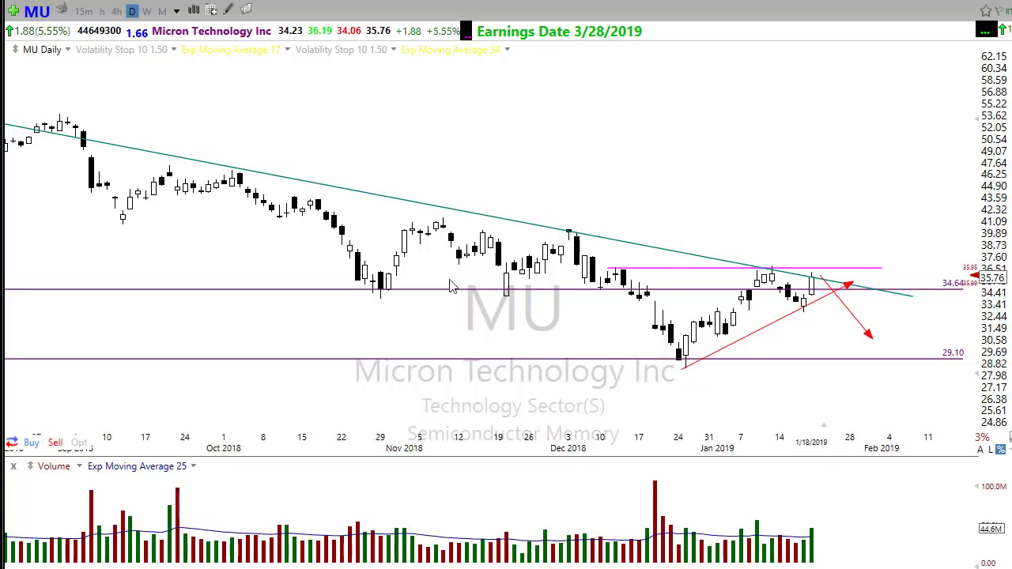
key(Escape)
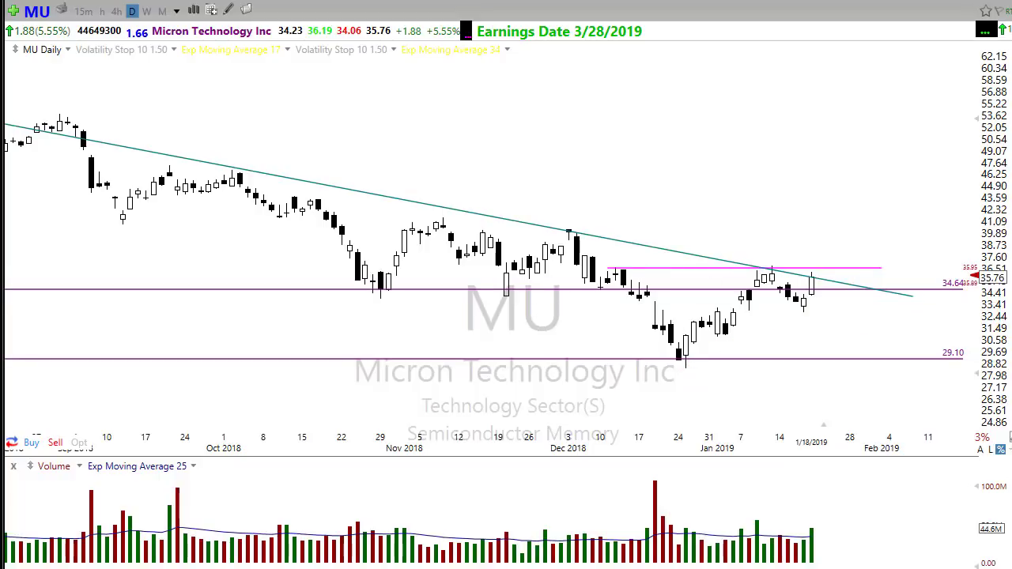
drag(684, 365, 852, 286)
key(Escape)
Sketch MU's breakout, pullback to the magenta line and bounce in red above a rising trendline arrow, and clear the arrows
click(68, 2)
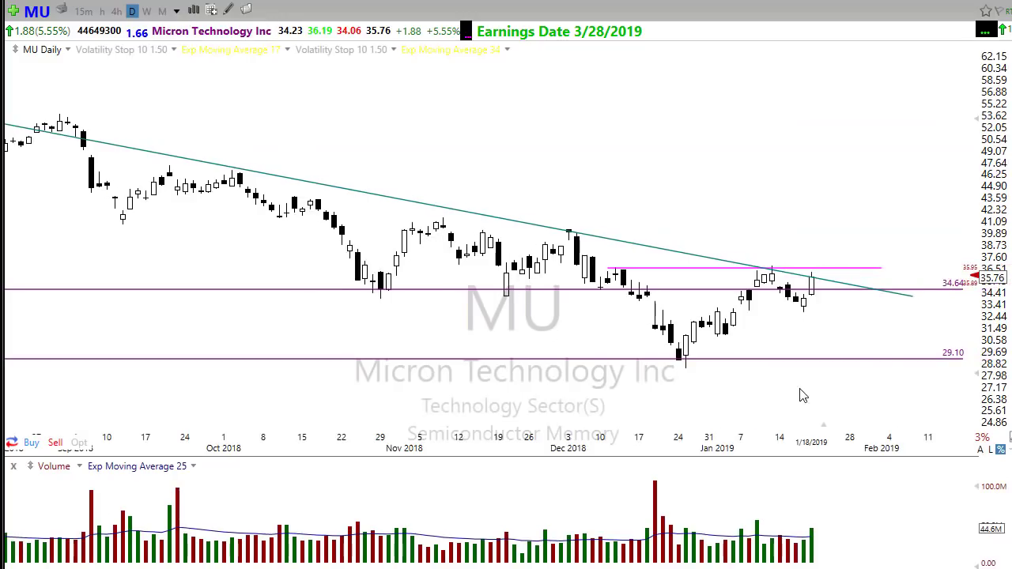
scroll(772, 400, up, 2)
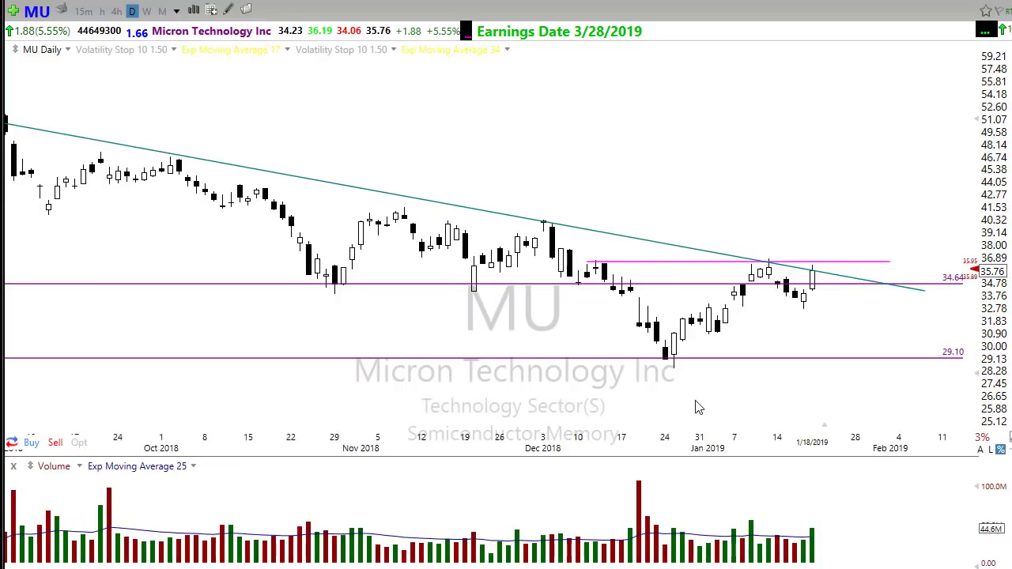
scroll(698, 407, down, 2)
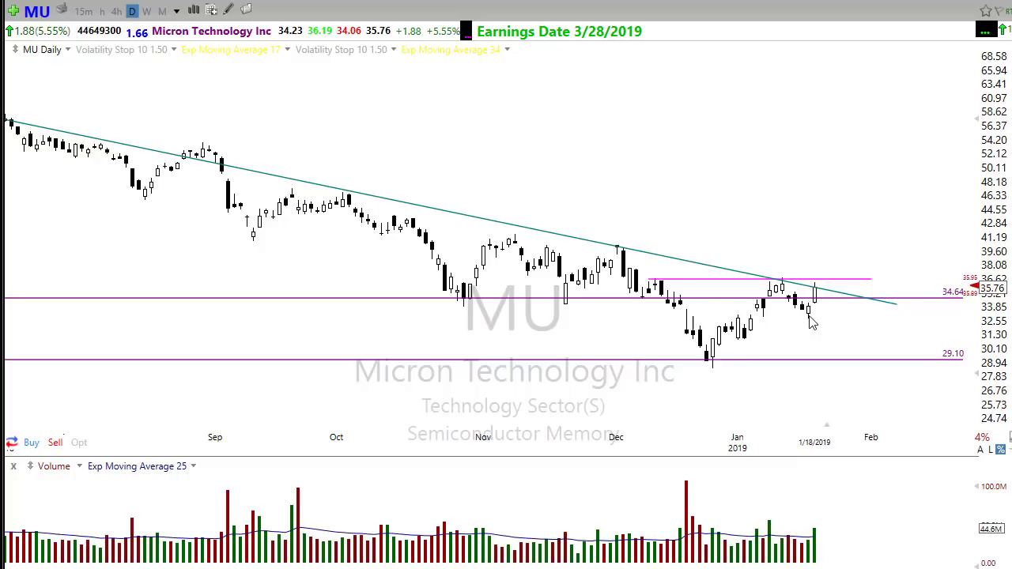
mouse_move(811, 316)
mouse_down()
mouse_move(838, 261)
mouse_move(814, 312)
mouse_move(822, 257)
mouse_up()
mouse_move(821, 254)
mouse_down()
mouse_move(875, 280)
mouse_move(901, 256)
mouse_up()
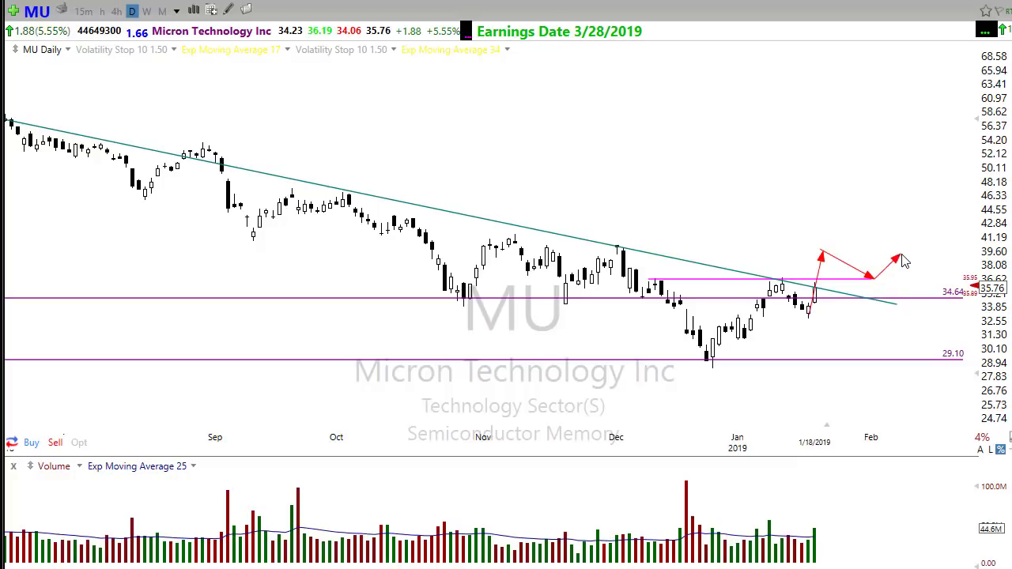
mouse_move(700, 372)
mouse_down()
mouse_move(959, 262)
mouse_move(965, 242)
mouse_up()
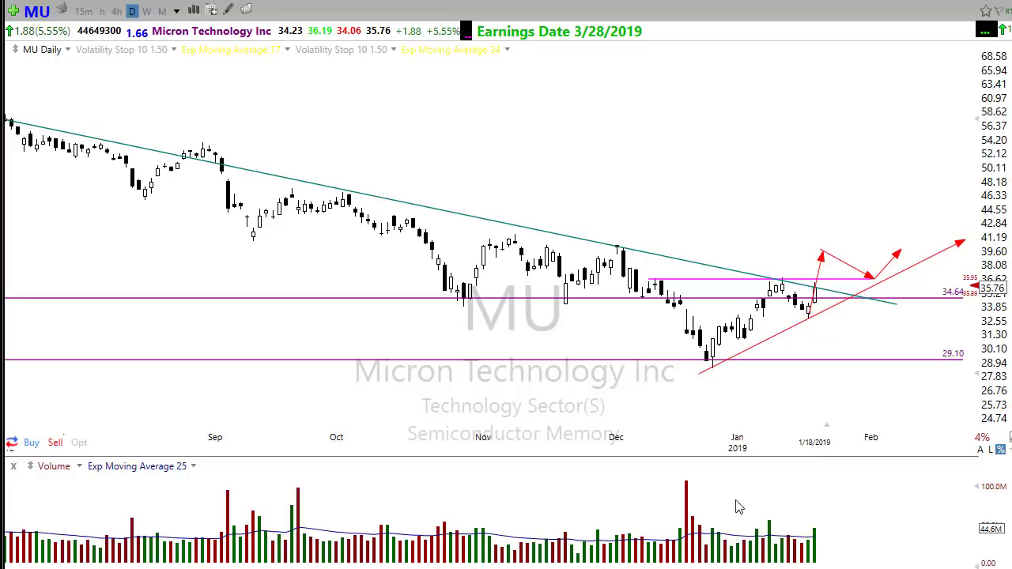
key(Delete)
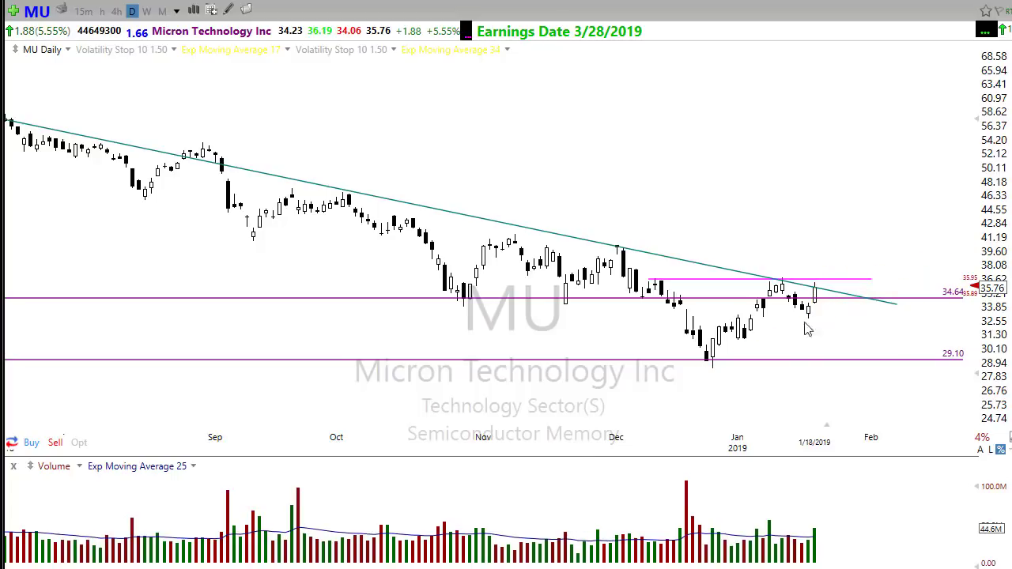
Point out MU's early-October and early-December highs along the falling teal trendline
scroll(791, 374, down, 3)
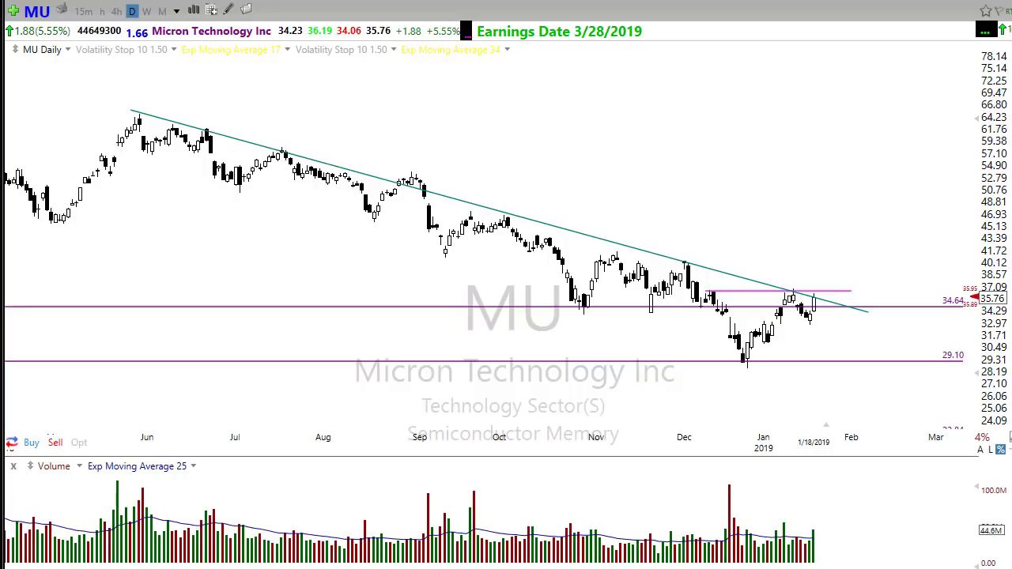
drag(646, 271, 685, 261)
drag(502, 212, 514, 222)
scroll(712, 437, up, 2)
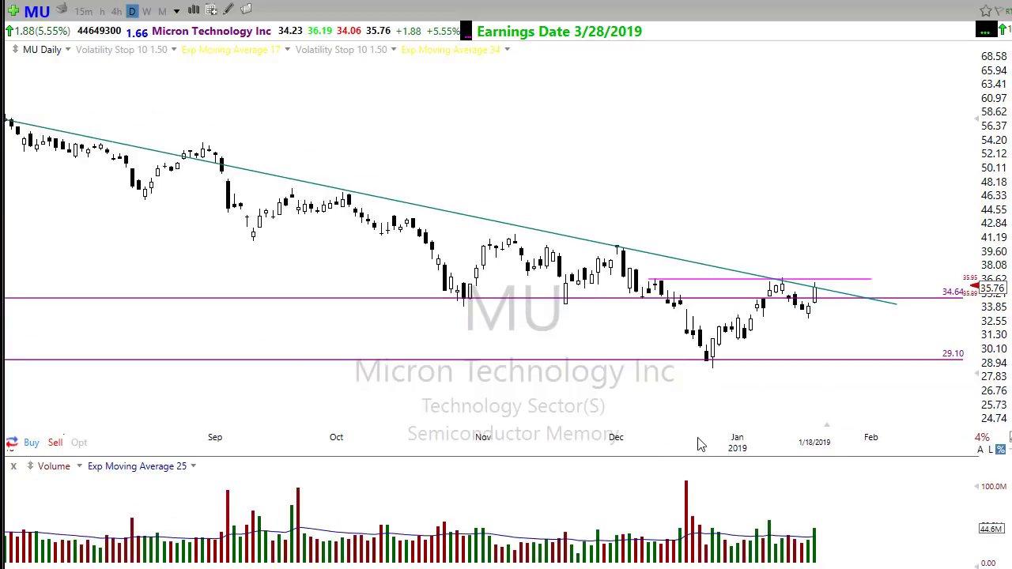
scroll(698, 441, down, 1)
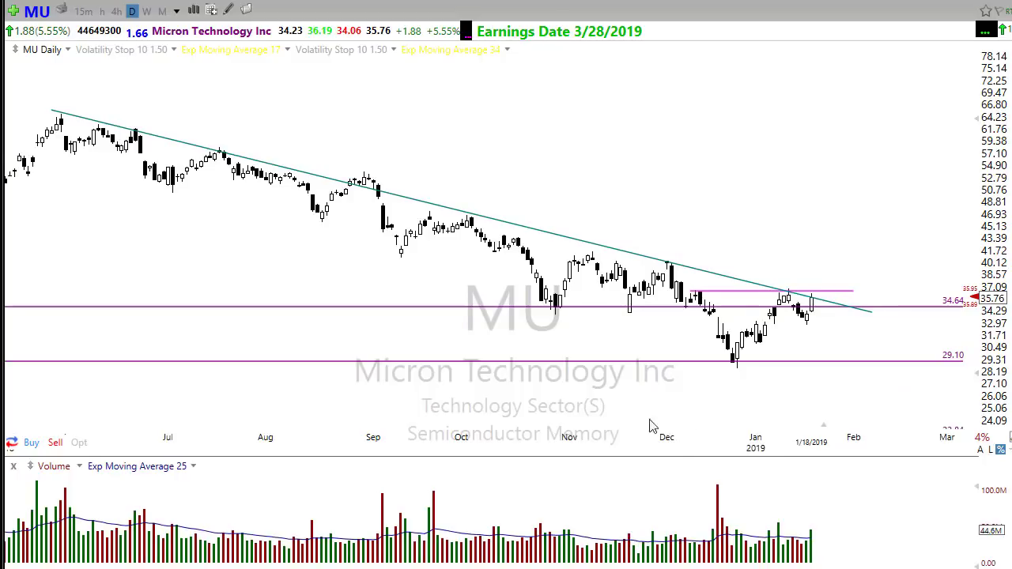
scroll(654, 427, up, 1)
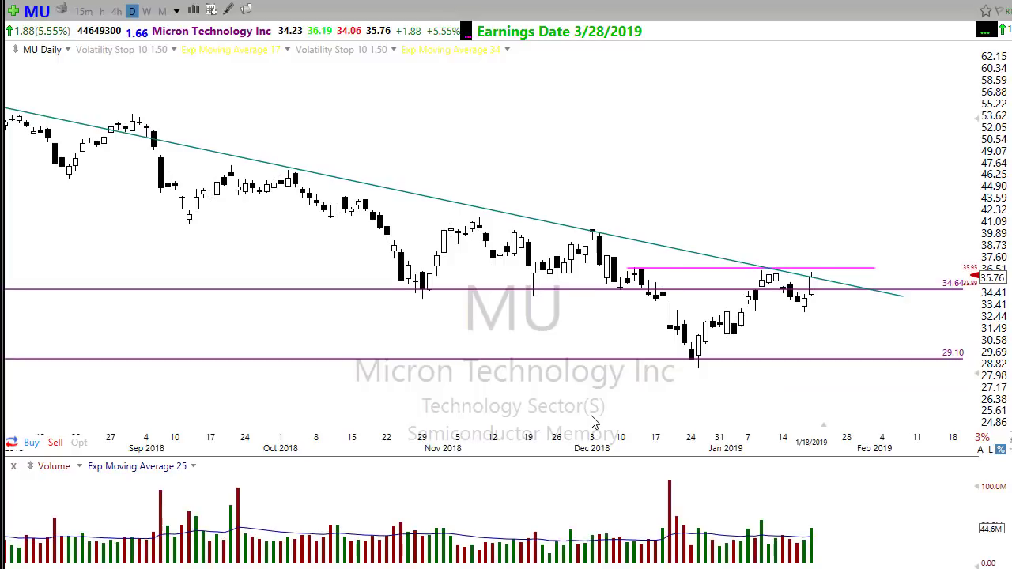
Open the AMD daily chart and draw a falling red arrow through its late-September and early-December highs, plus a pointer to January's retest
text(AMD)
key(Return)
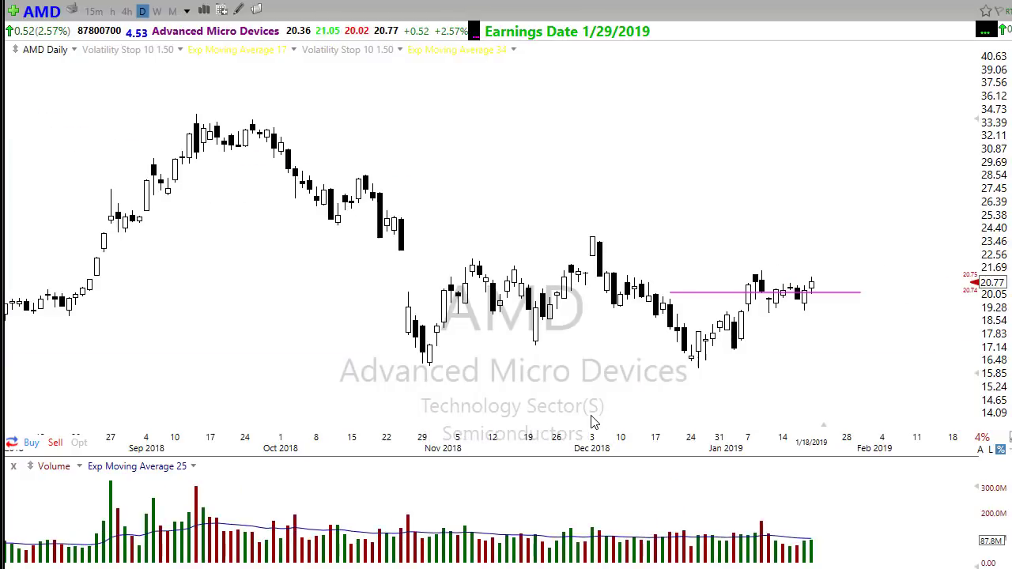
scroll(838, 393, up, 1)
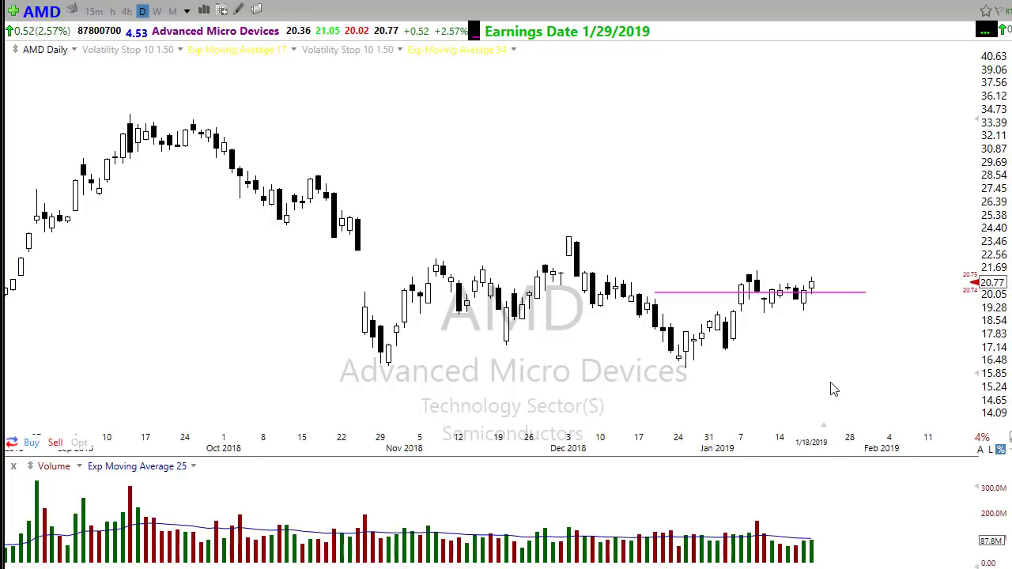
scroll(797, 395, up, 1)
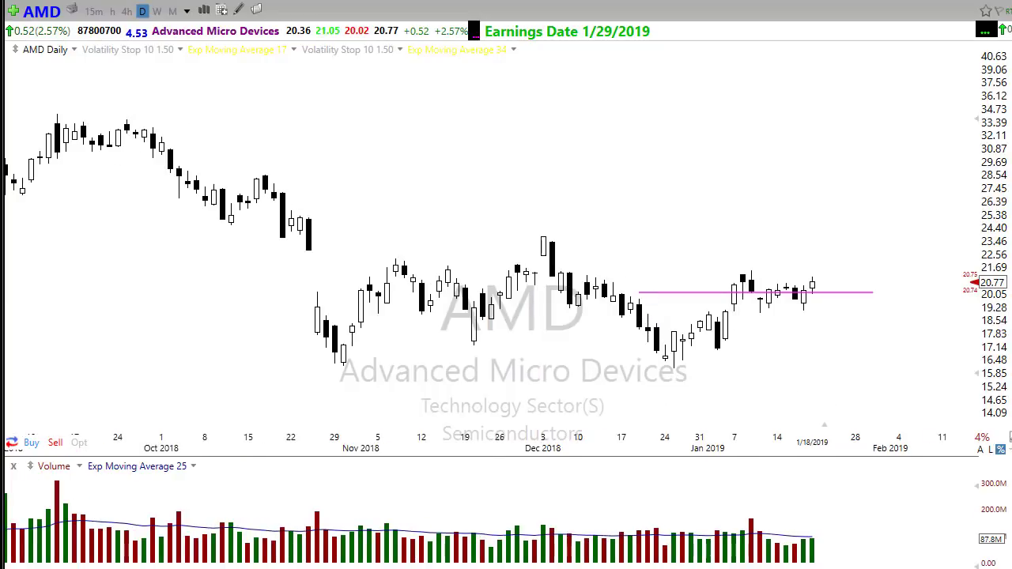
mouse_move(123, 113)
mouse_down()
mouse_move(734, 286)
mouse_move(807, 343)
mouse_move(883, 349)
mouse_up()
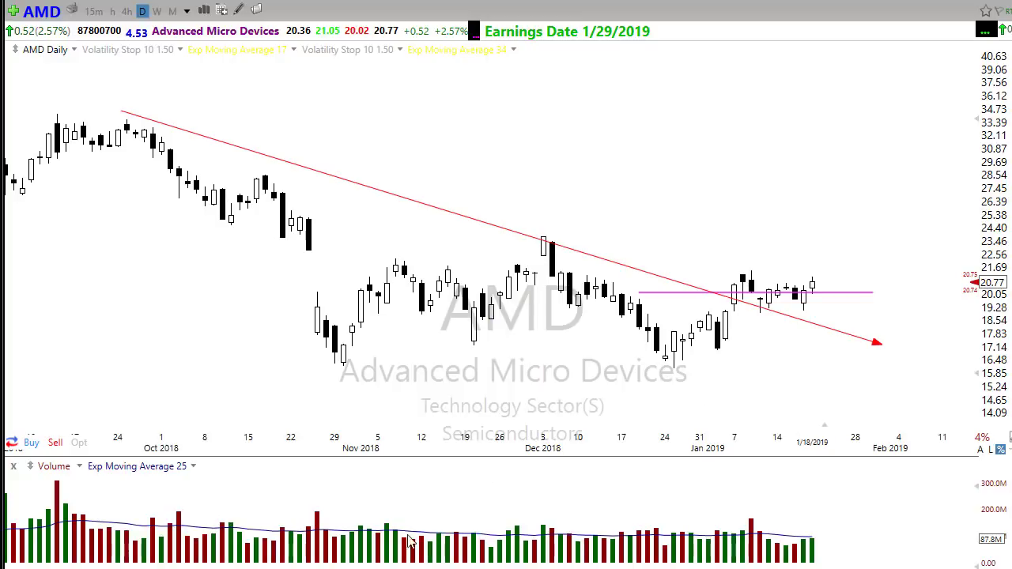
drag(799, 404, 771, 315)
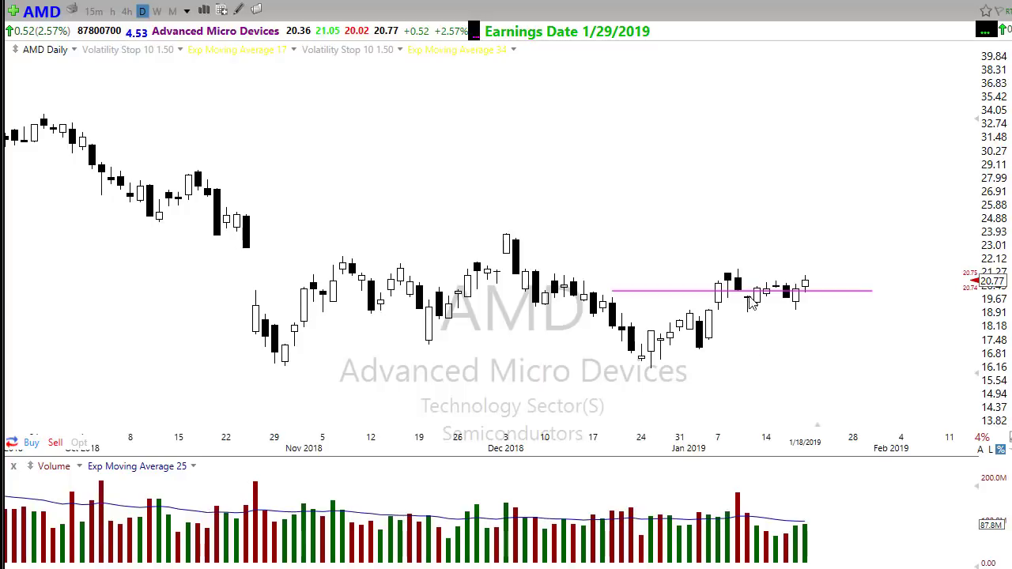
Draw a rising red arrow under AMD's lows since late December with arrows around the mid-January consolidation, and clear them
drag(751, 304, 798, 310)
mouse_move(644, 370)
mouse_down()
mouse_move(807, 290)
mouse_move(940, 253)
mouse_up()
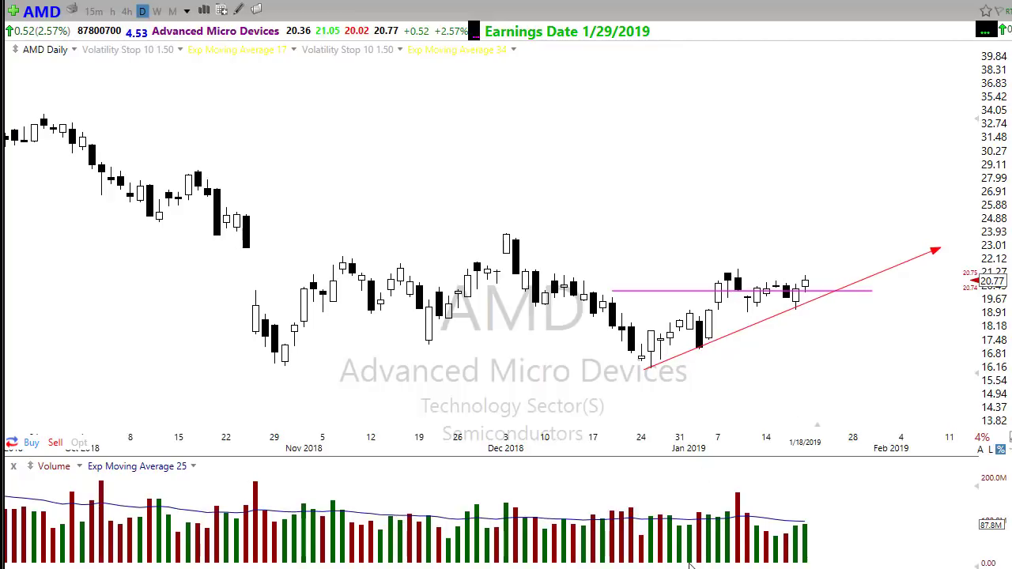
drag(795, 374, 761, 308)
mouse_move(747, 299)
mouse_down()
mouse_move(812, 295)
mouse_move(839, 261)
mouse_up()
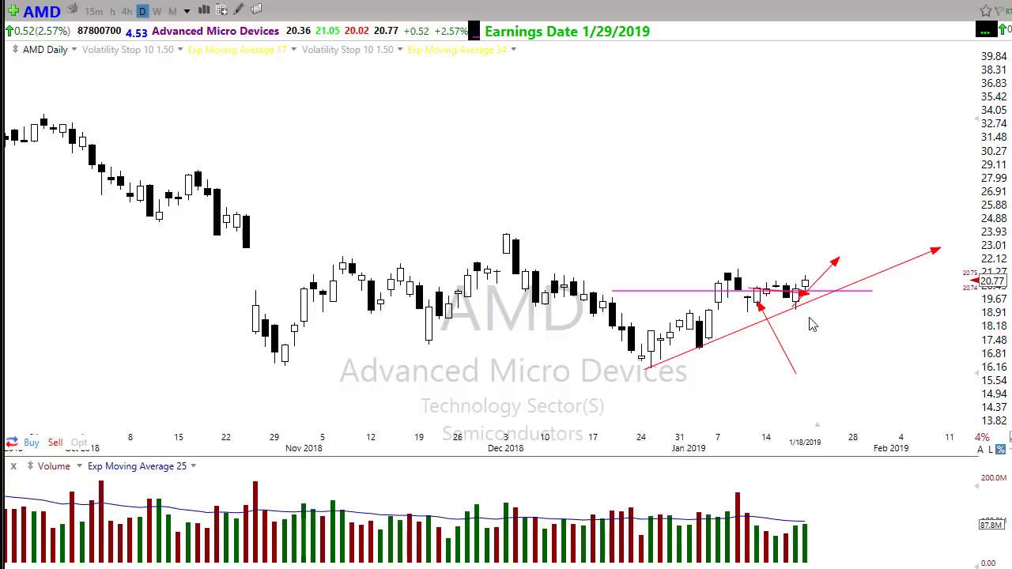
key(Escape)
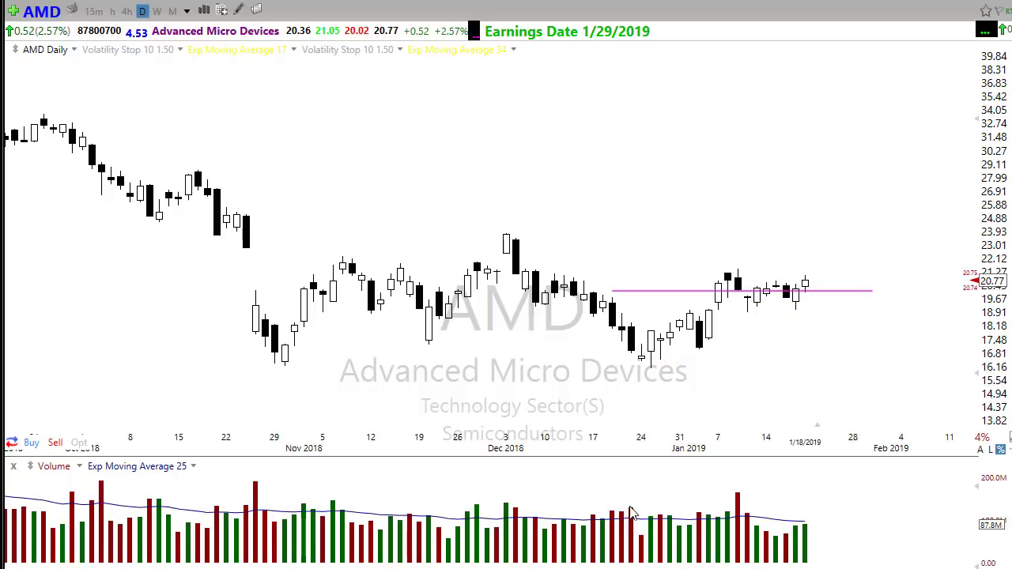
Redraw AMD's rising trendline arrow, add two horizontal support arrows near 18.91 and an upward breakout arrow, and clear them
mouse_move(649, 368)
mouse_down()
mouse_move(846, 304)
mouse_move(879, 273)
mouse_up()
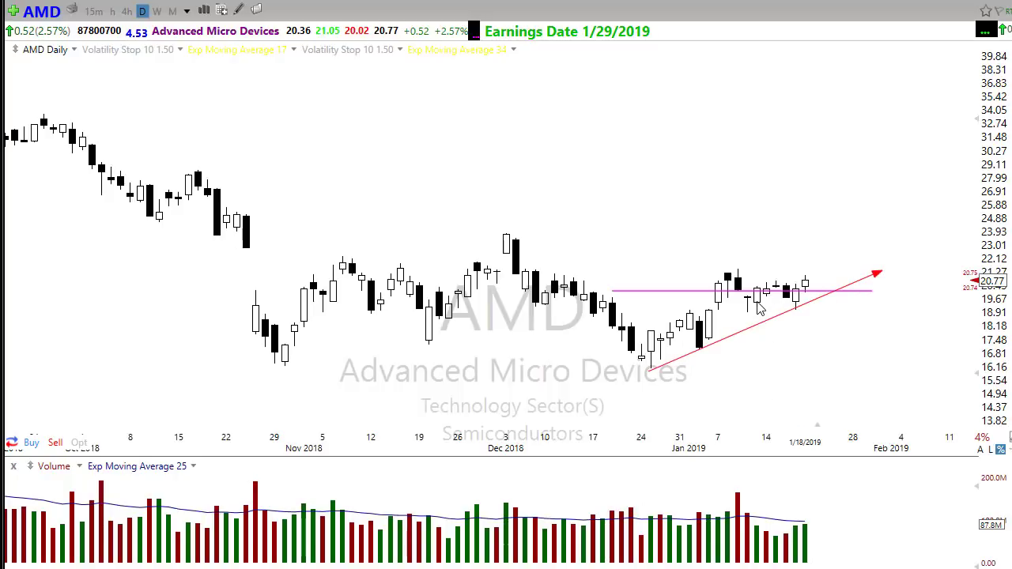
mouse_move(690, 312)
mouse_down()
mouse_move(879, 315)
mouse_move(865, 318)
mouse_up()
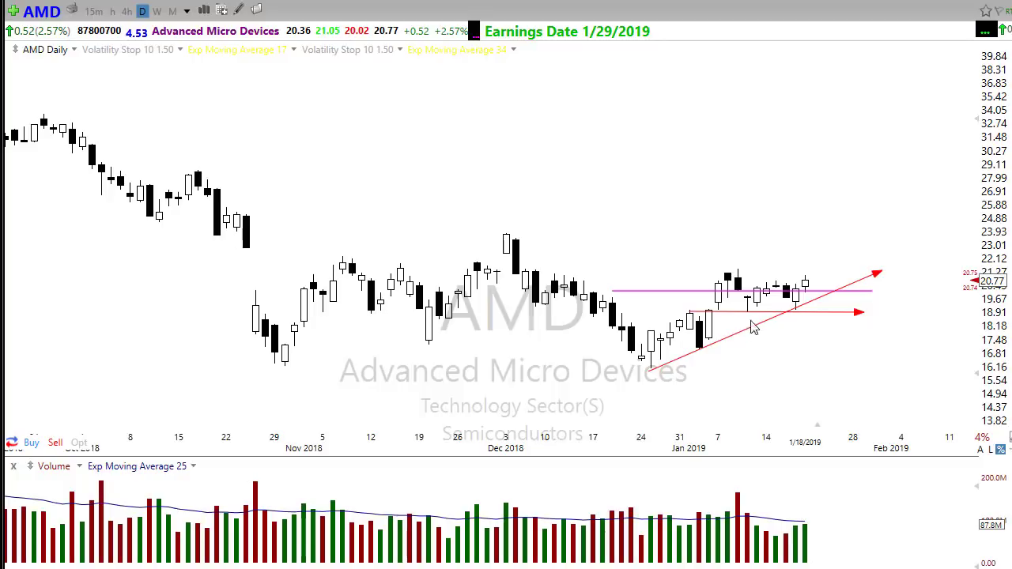
drag(743, 319, 824, 320)
drag(800, 300, 854, 245)
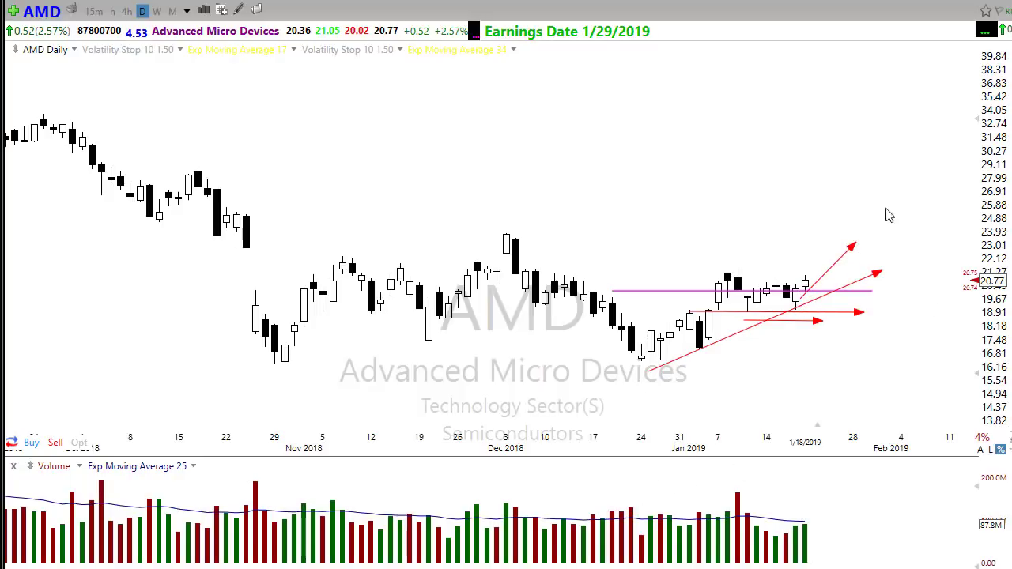
key(Delete)
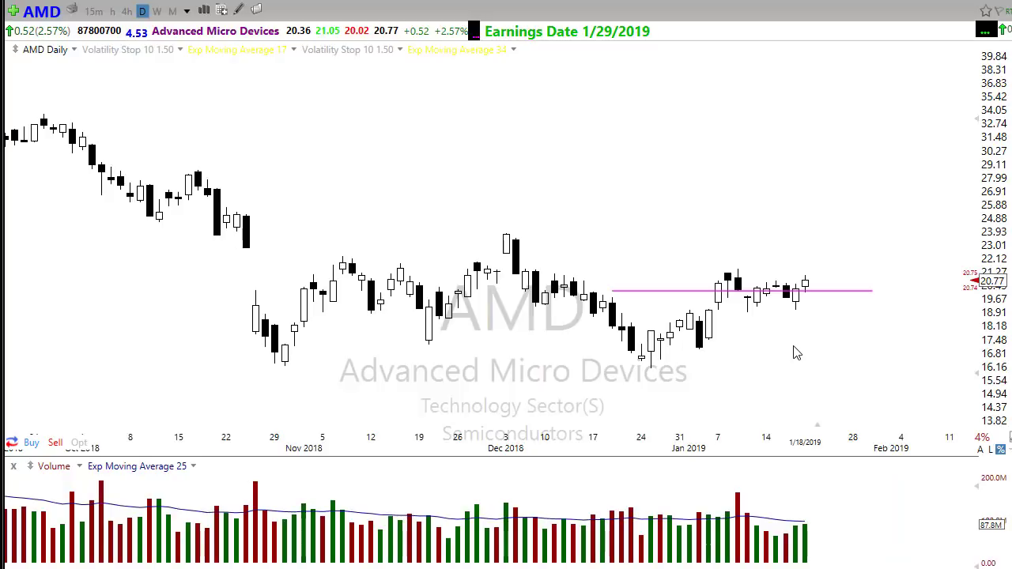
scroll(585, 371, down, 3)
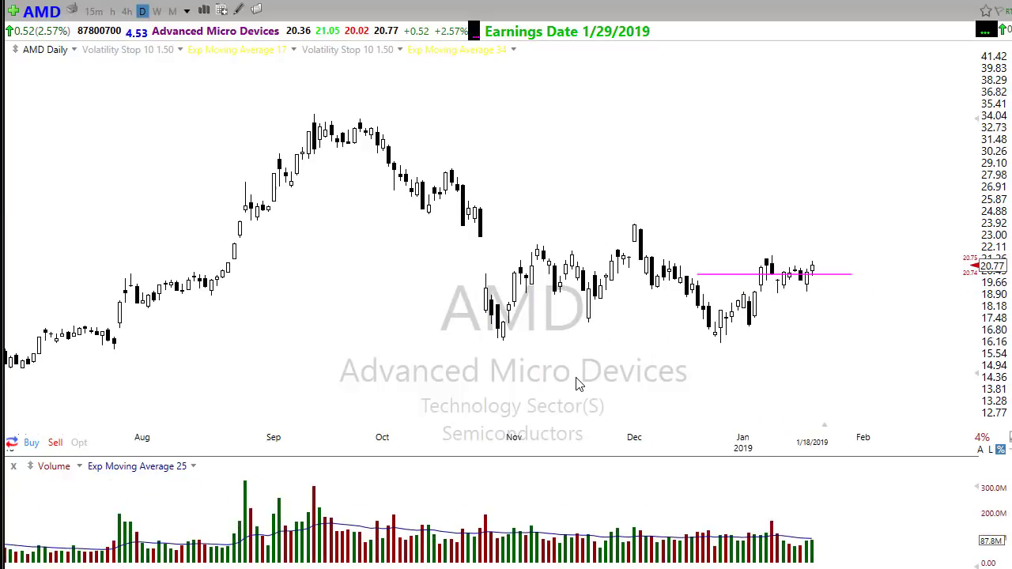